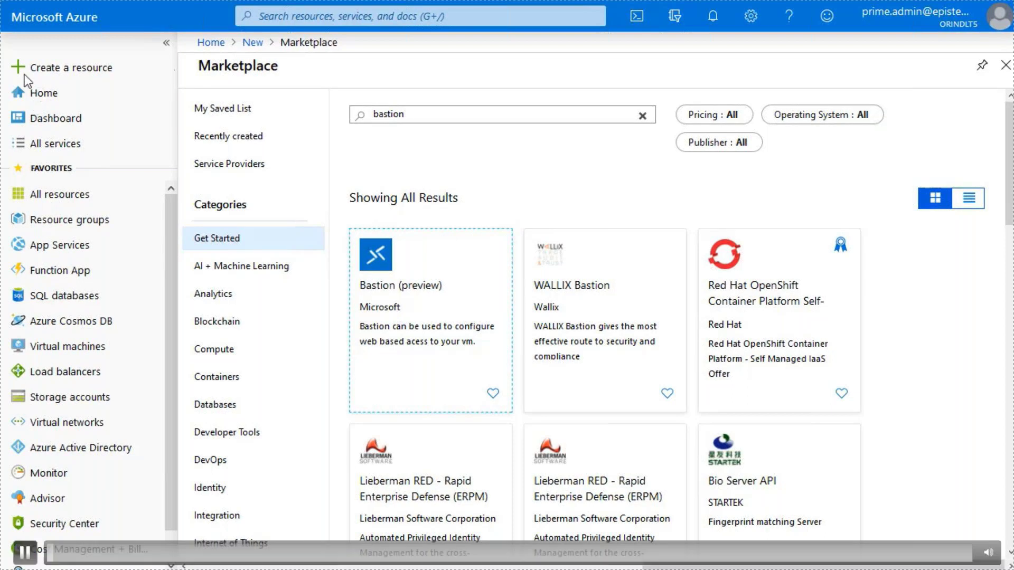
# Add a subnet named AzureBastionSubnet with address range 10.0.1.0/24 to the TT-VMSTORE-vnet virtual network.
pyautogui.click(37, 95)
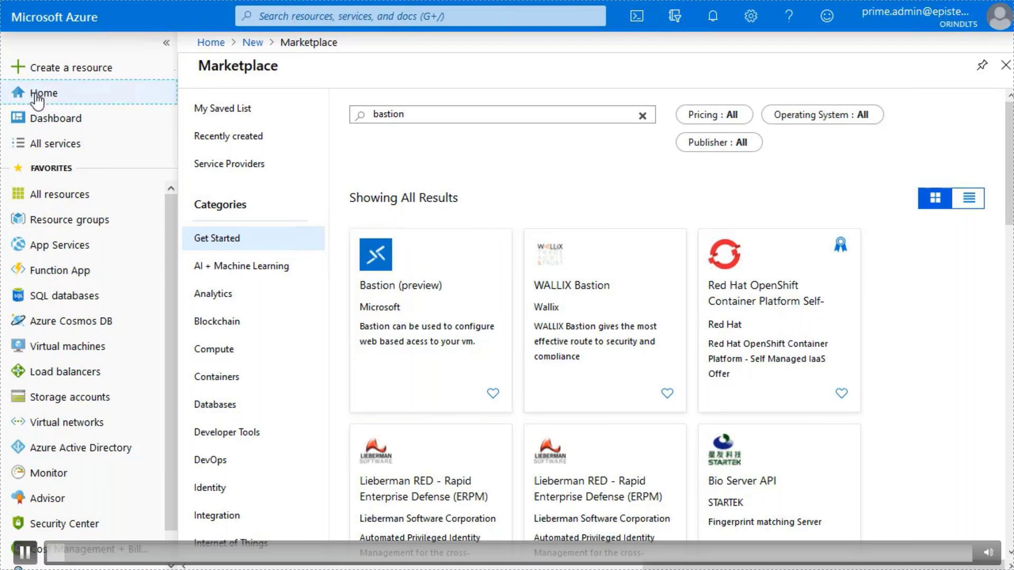
pyautogui.click(59, 425)
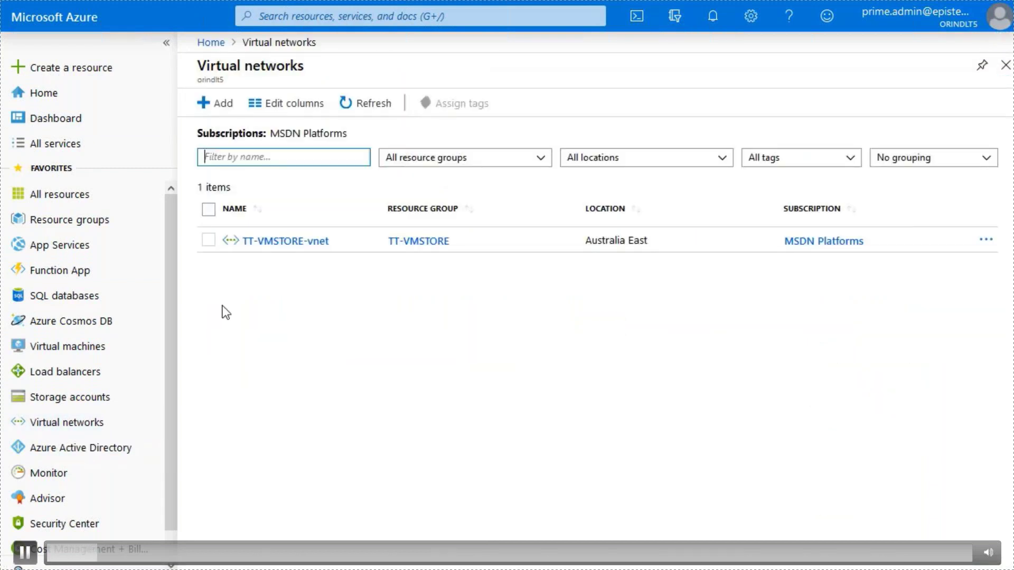
pyautogui.click(281, 248)
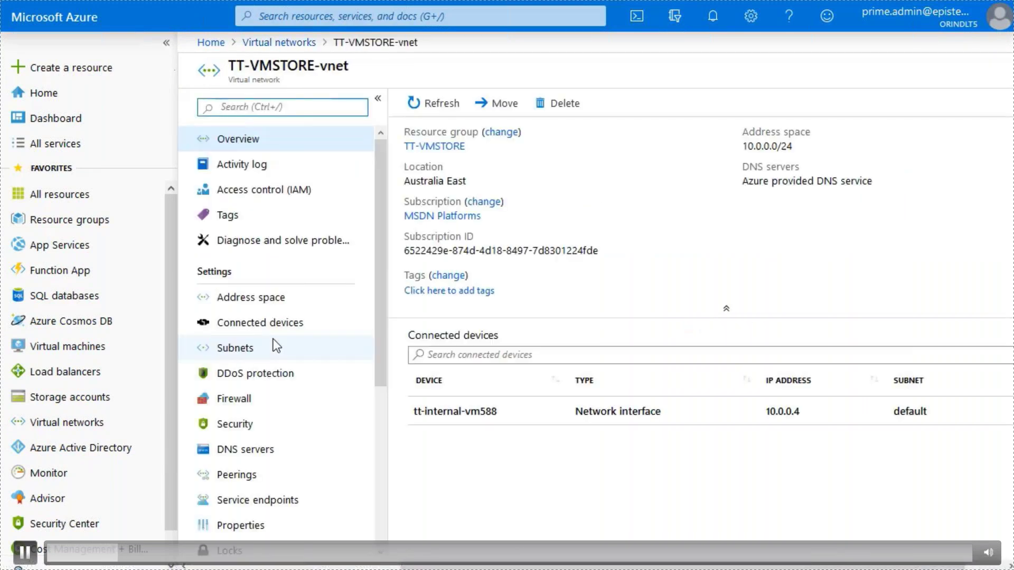
pyautogui.click(274, 346)
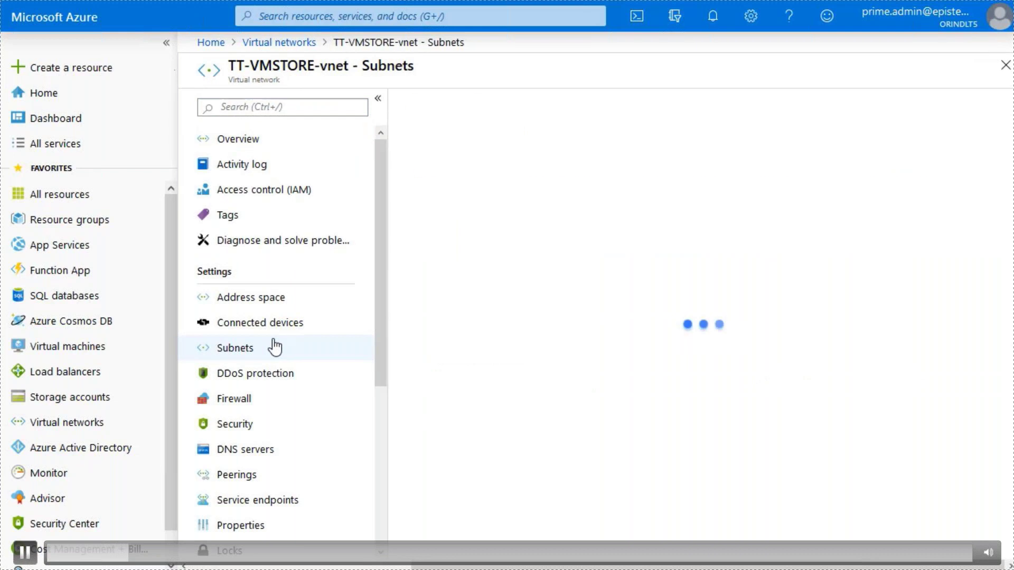
pyautogui.click(450, 105)
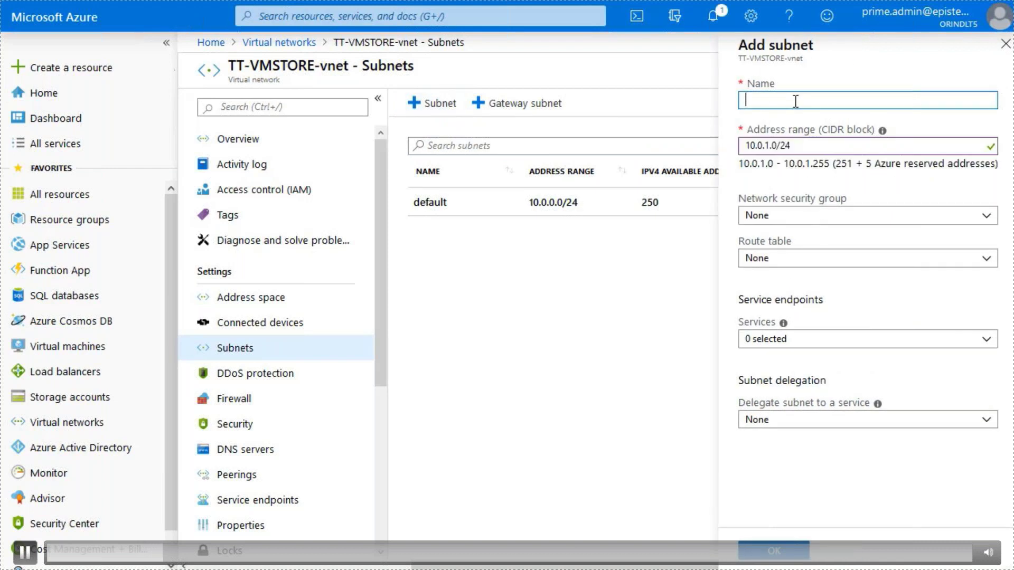
pyautogui.write('AzureBastionSubnet')
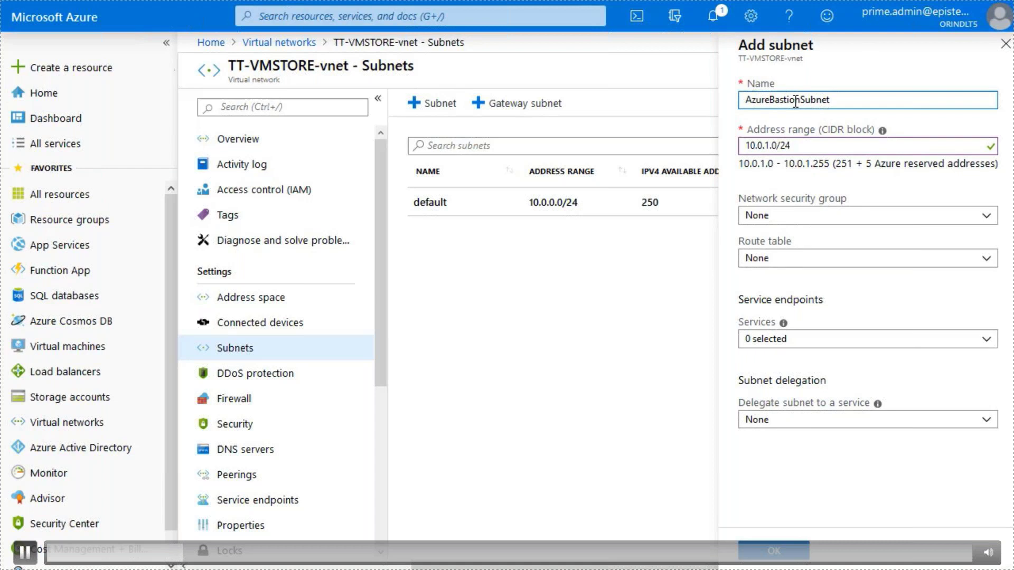
pyautogui.click(775, 551)
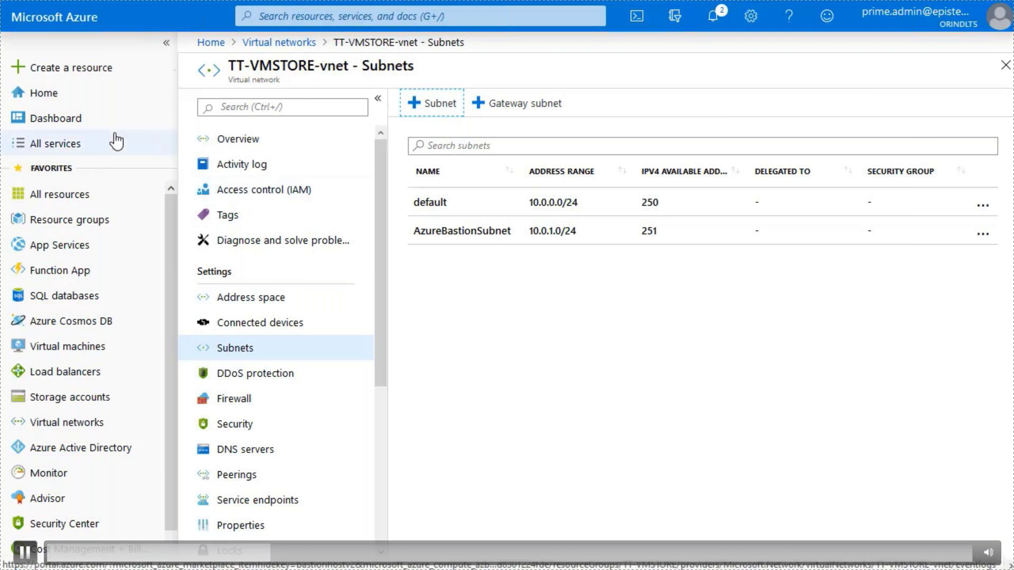
# Search the Marketplace for Bastion and start creating a Microsoft Bastion (preview) resource.
pyautogui.click(90, 74)
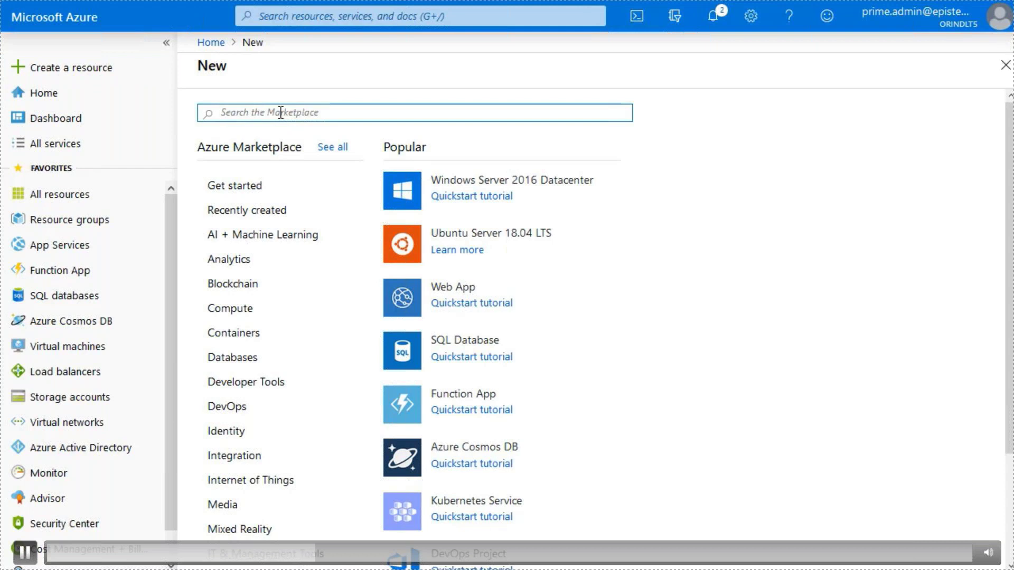
pyautogui.write('Bastion')
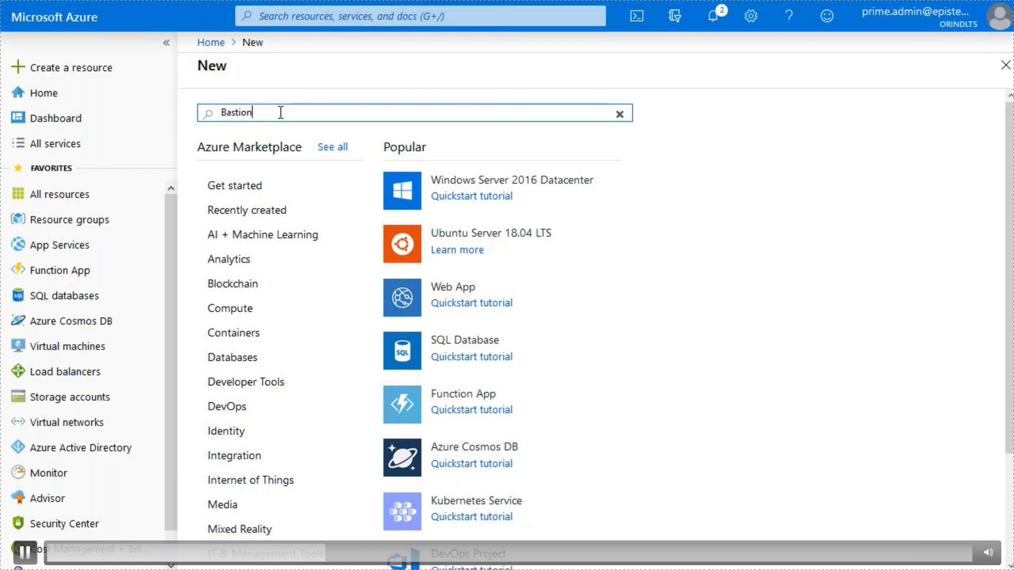
pyautogui.press('Return')
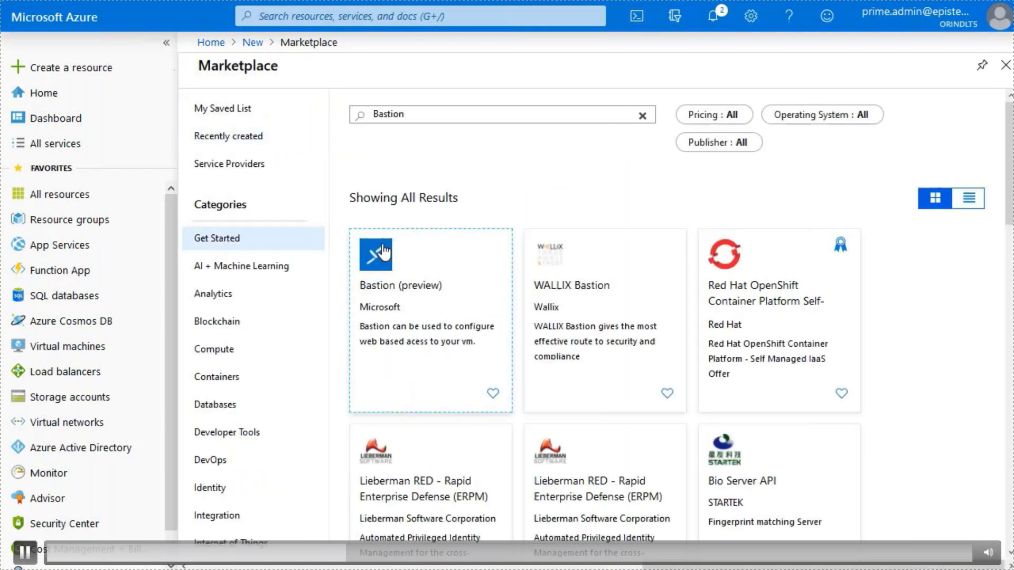
pyautogui.click(384, 253)
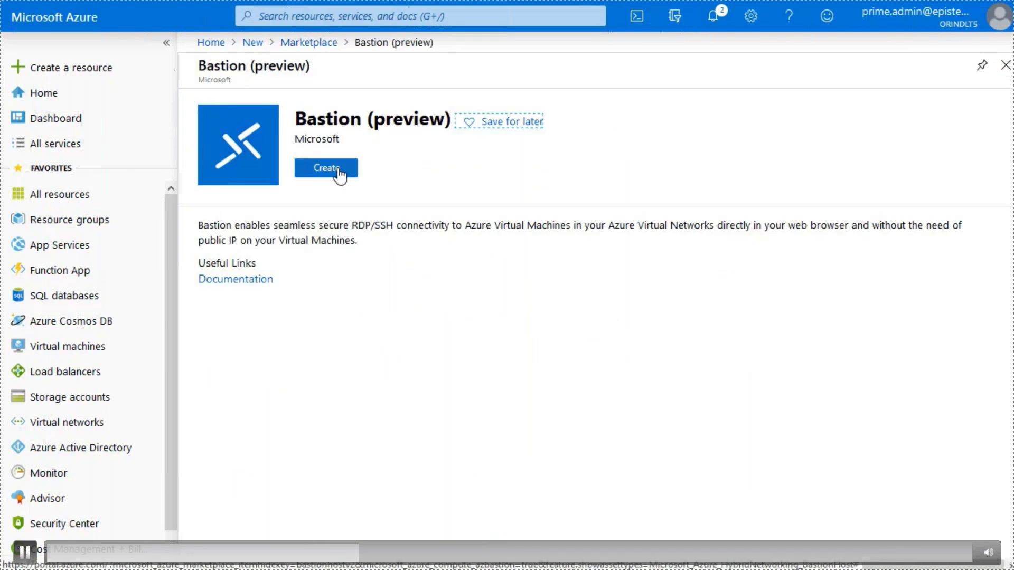
pyautogui.click(338, 170)
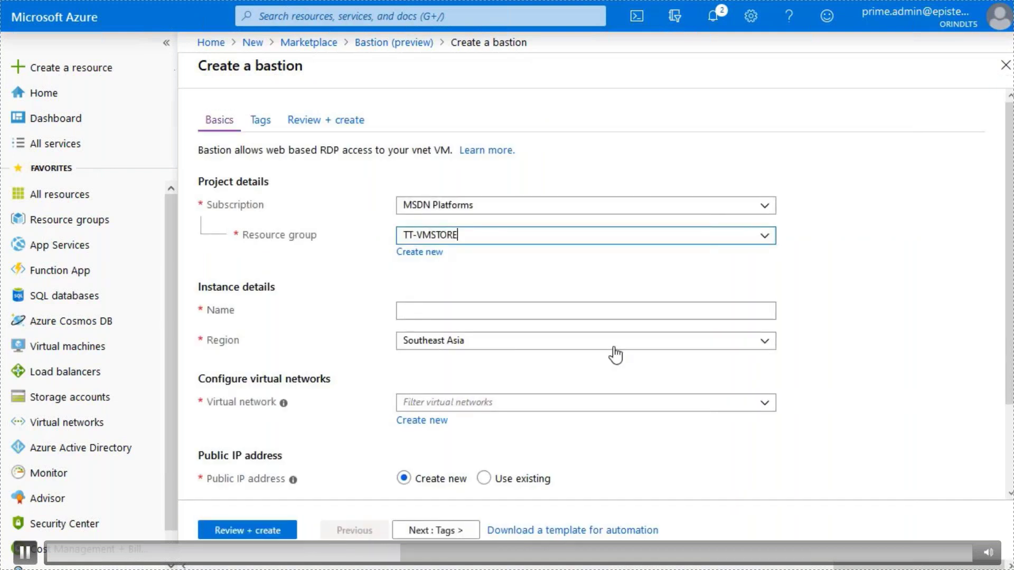
# Name the bastion TT-BASTION and set its region to Australia East.
pyautogui.click(558, 307)
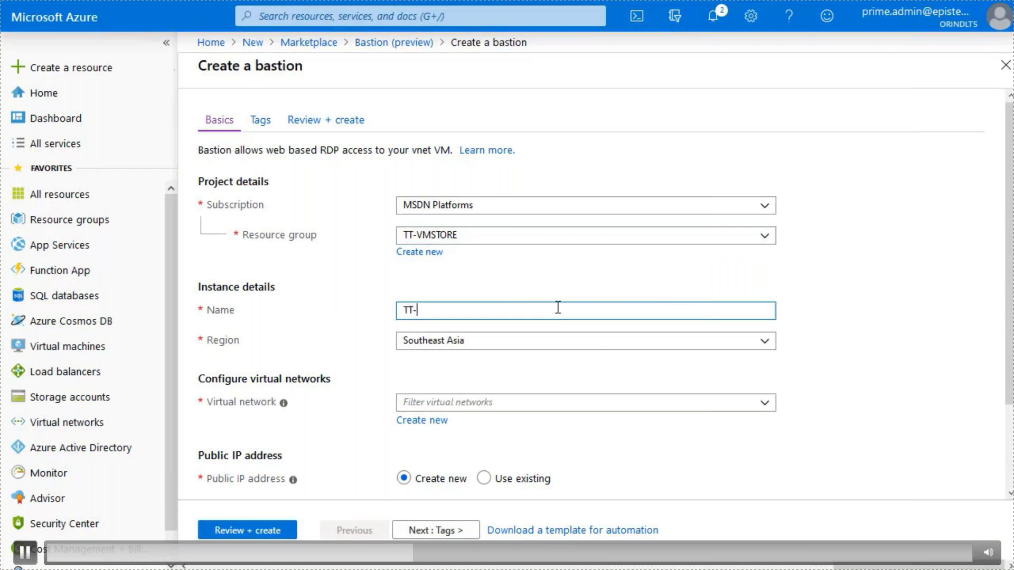
pyautogui.write('TT-BASTION')
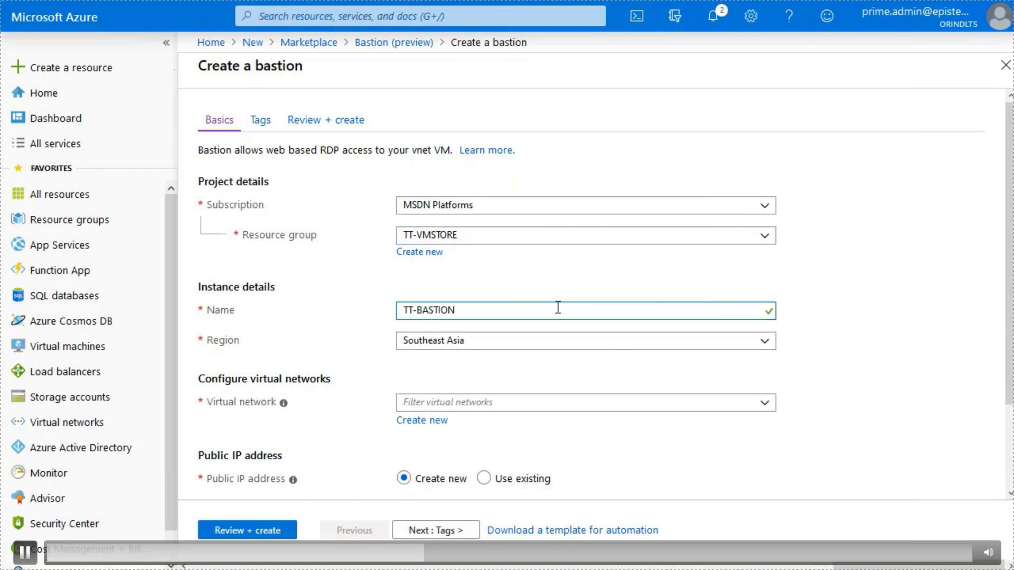
pyautogui.click(761, 344)
pyautogui.scroll(10, 516, 80)
pyautogui.click(516, 78)
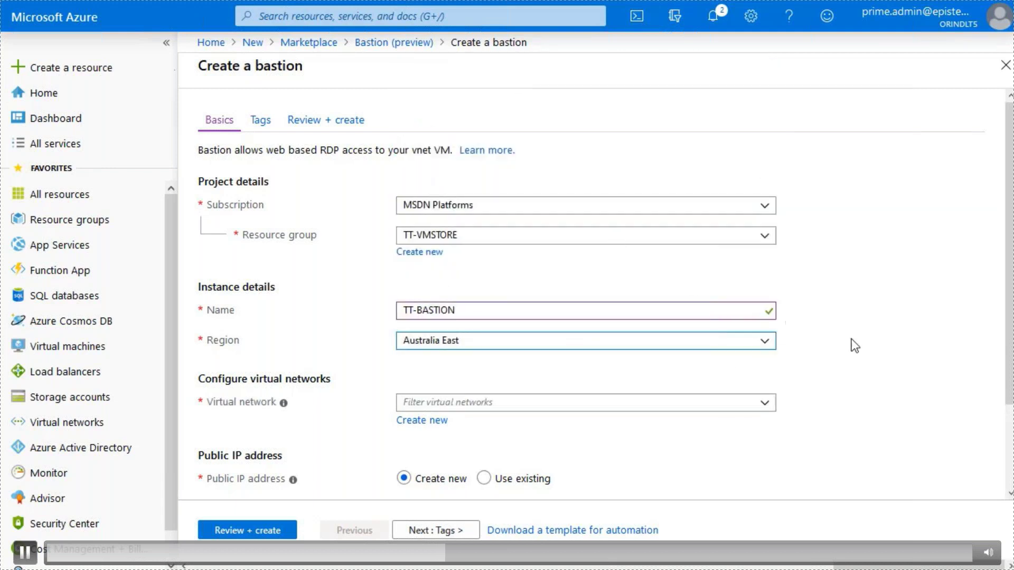
# Assign the TT-VMSTORE-vnet virtual network to the bastion, validate the configuration and deploy it.
pyautogui.click(763, 404)
pyautogui.click(692, 438)
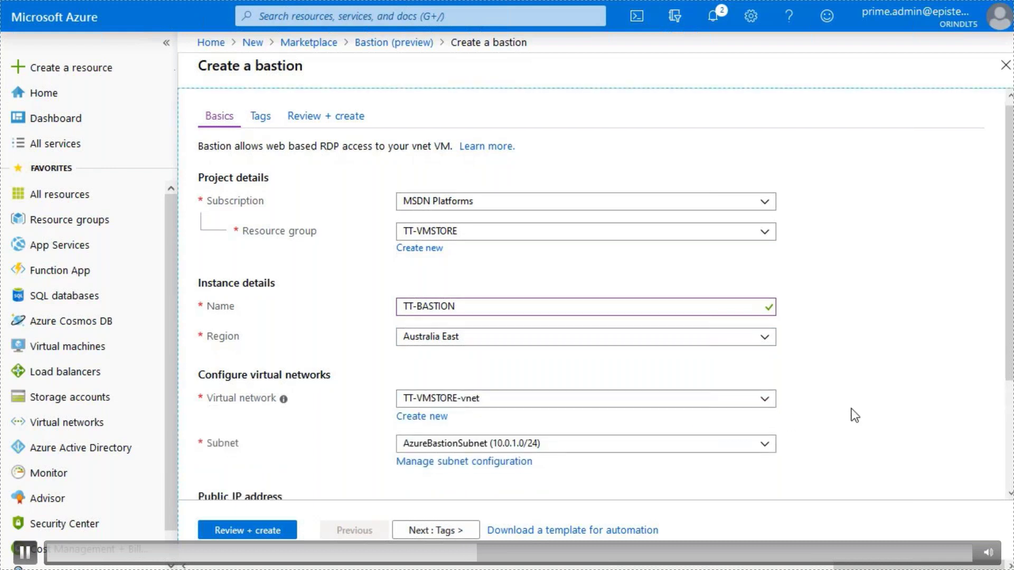
pyautogui.scroll(-3, 855, 415)
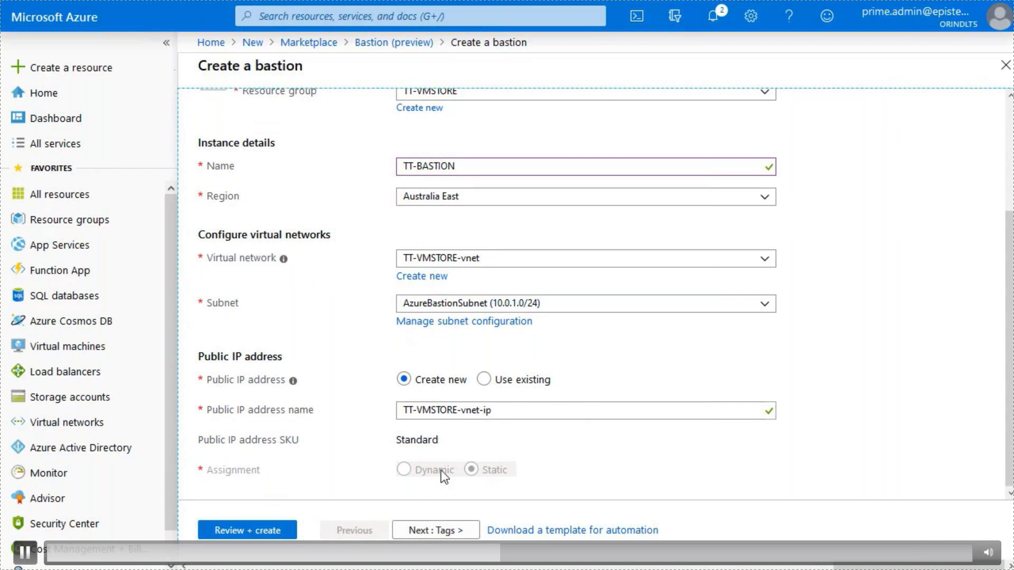
pyautogui.click(227, 531)
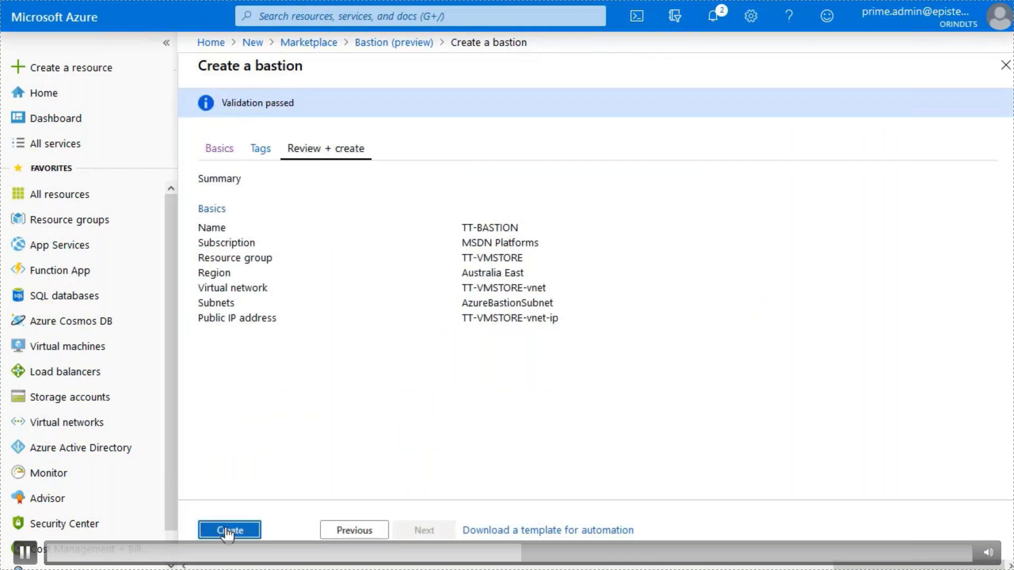
pyautogui.click(227, 531)
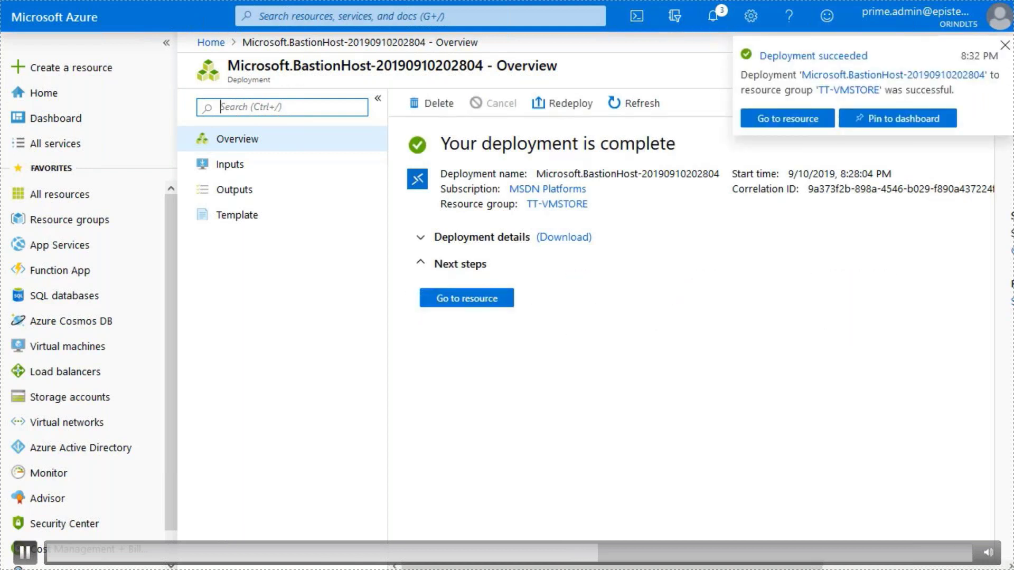
pyautogui.click(1004, 46)
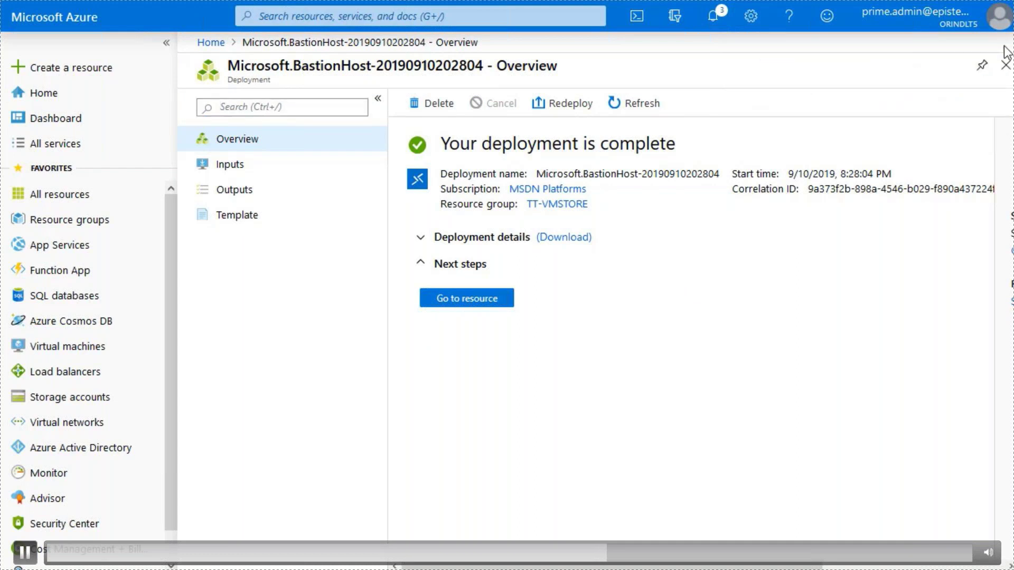
# Open the TT-INTERNAL-VM virtual machine and examine the public and private IP details in its networking settings.
pyautogui.click(74, 354)
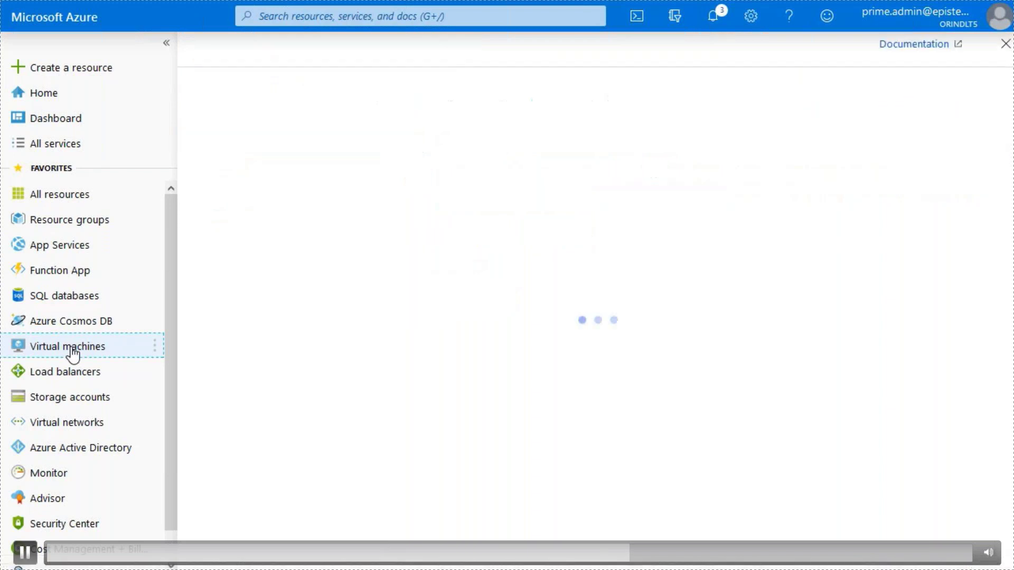
pyautogui.click(165, 42)
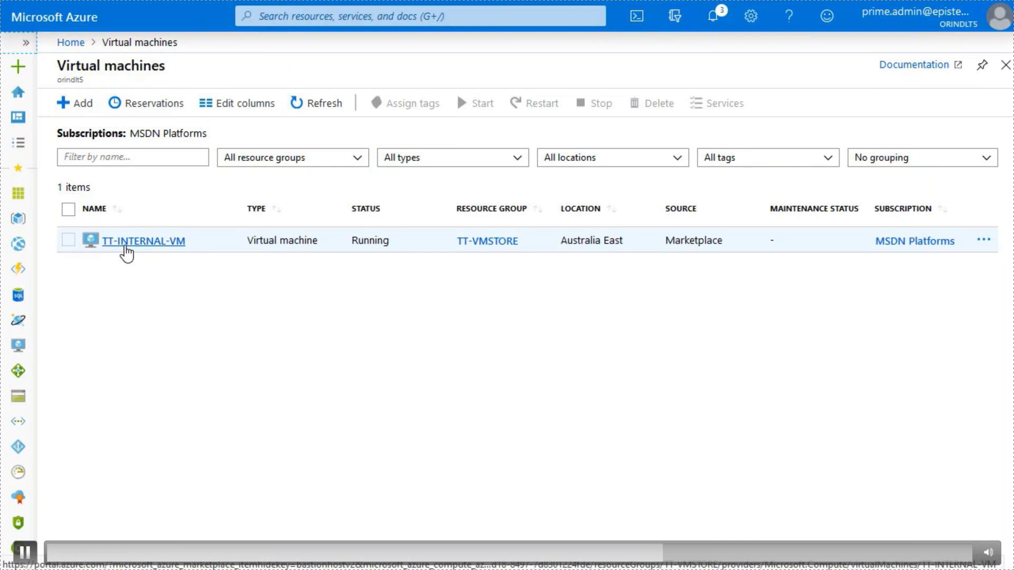
pyautogui.click(125, 247)
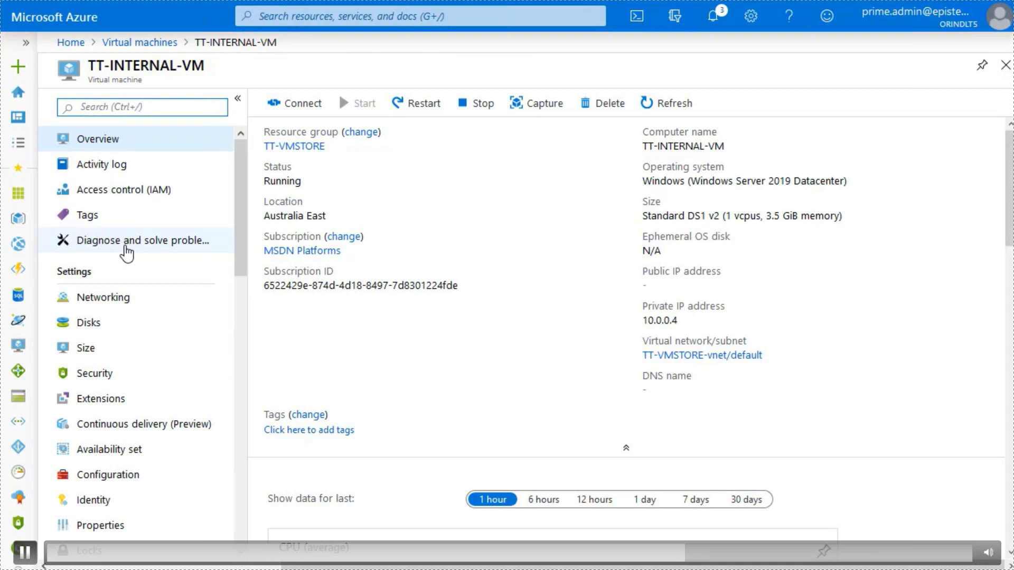
pyautogui.click(119, 300)
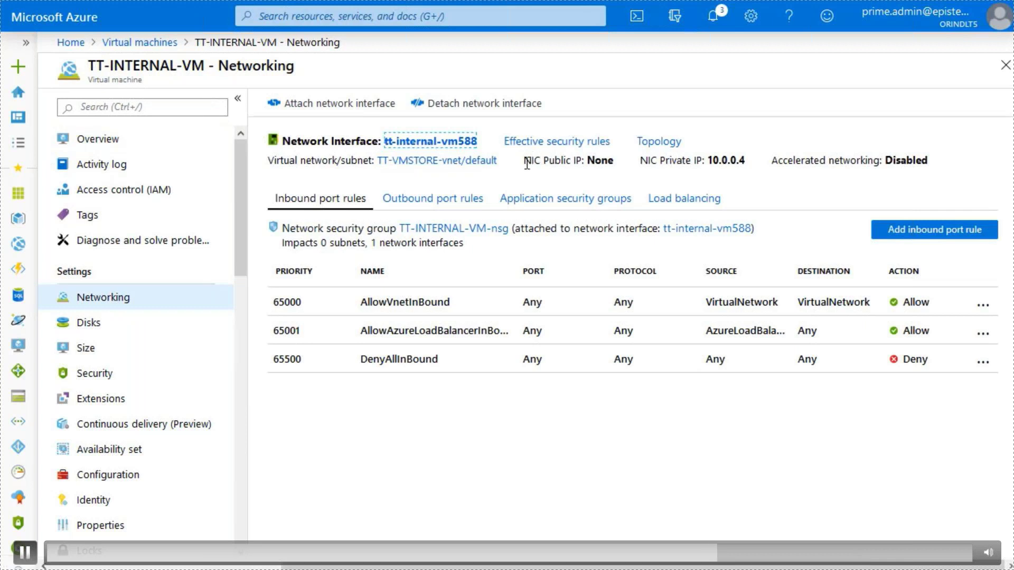
pyautogui.moveTo(527, 163); pyautogui.dragTo(749, 156)
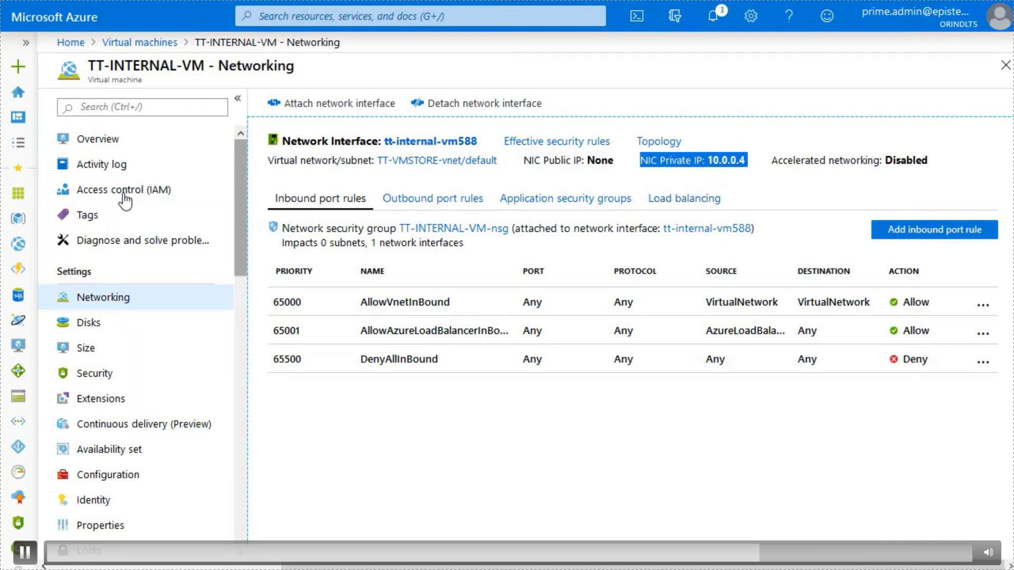
# Connect to TT-INTERNAL-VM through Bastion with the username and account password, and view the Local Server properties in Server Manager.
pyautogui.click(82, 140)
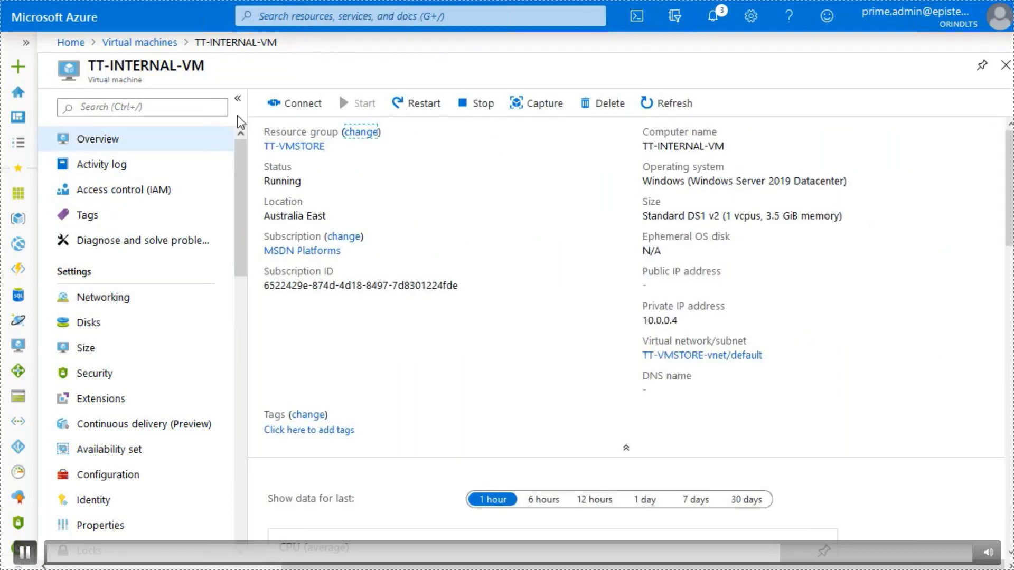
pyautogui.click(274, 107)
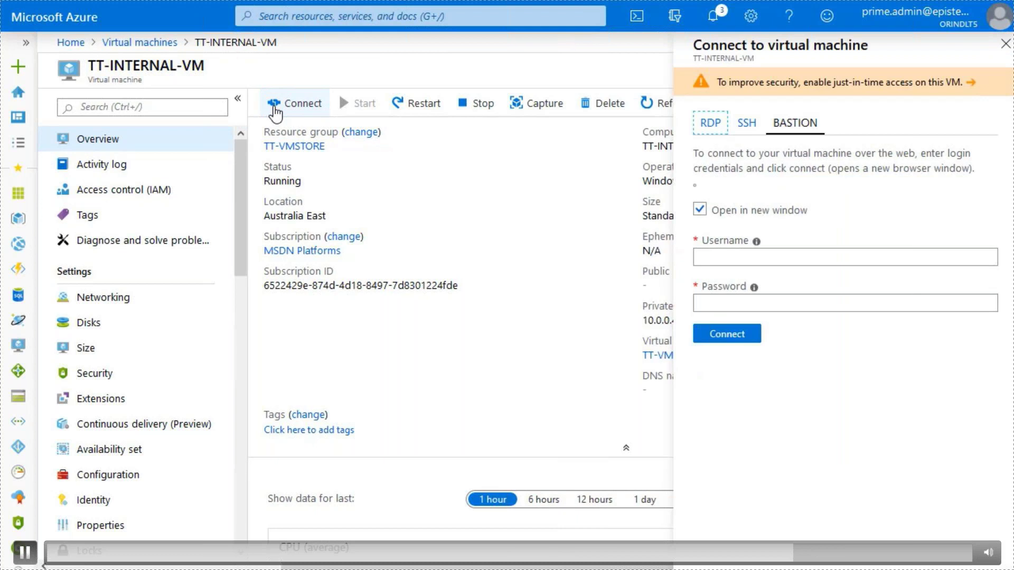
pyautogui.click(810, 130)
pyautogui.click(730, 253)
pyautogui.write('chancellor')
pyautogui.press('Tab')
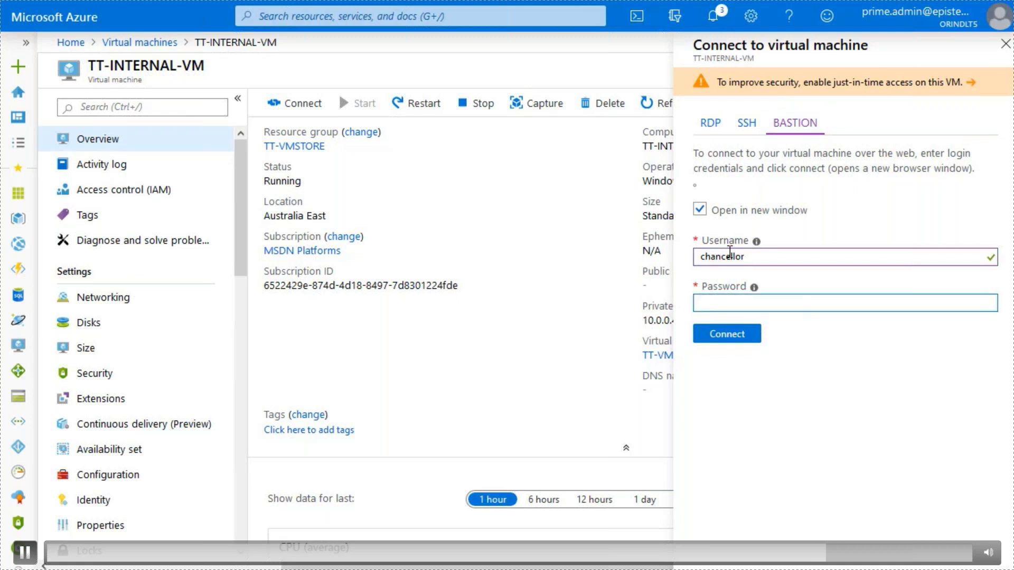
pyautogui.write('•••••••••••')
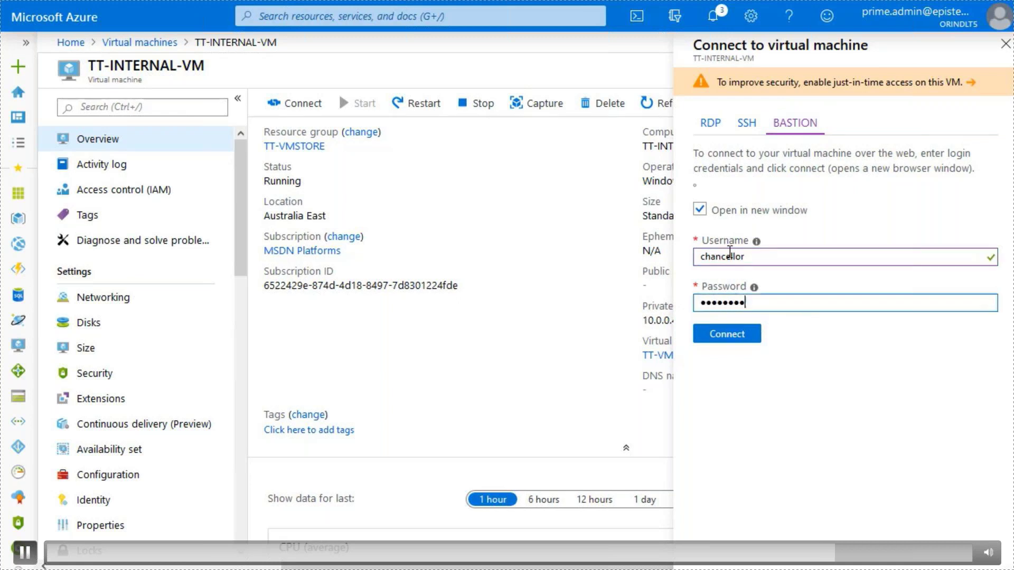
pyautogui.write('•••')
pyautogui.click(728, 334)
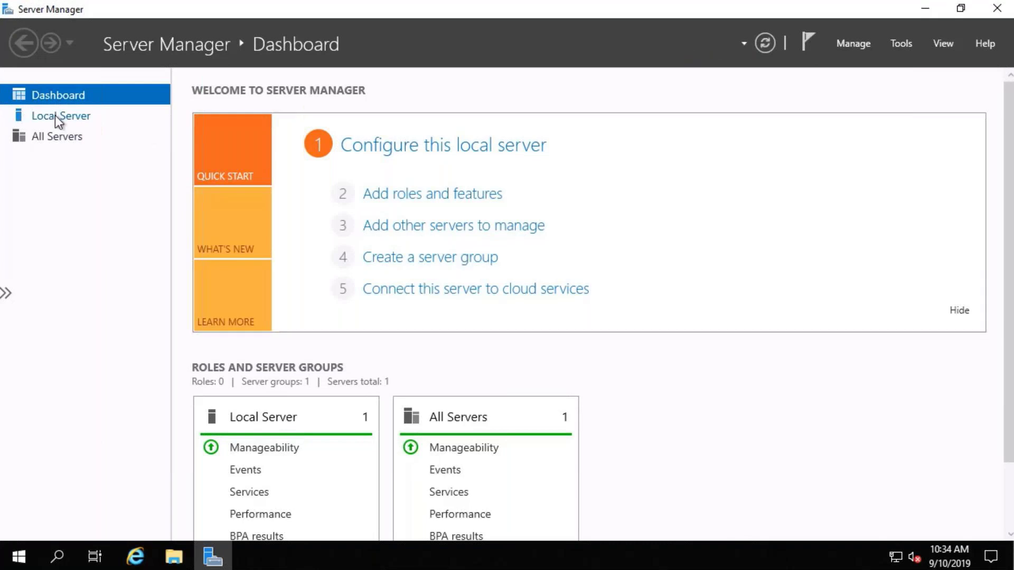
pyautogui.click(55, 116)
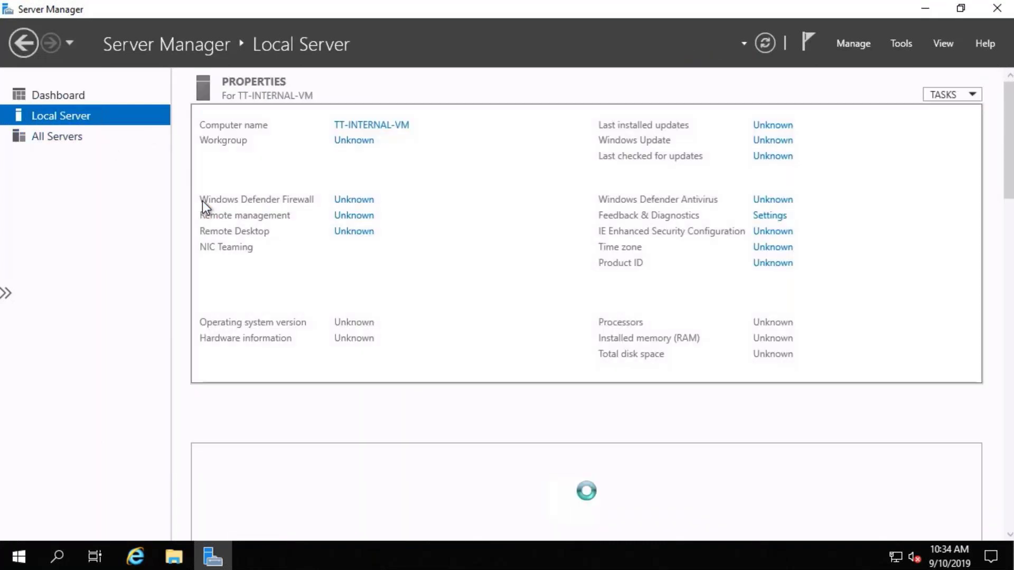
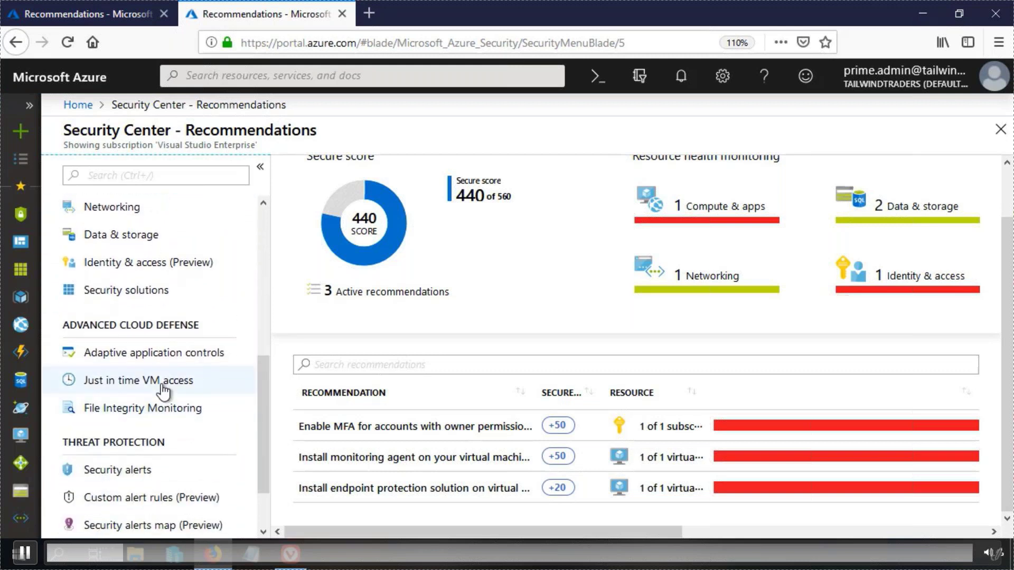
# Open Just in time VM access and enable JIT on the recommended virtual machine TT2016-A1.
pyautogui.click(162, 391)
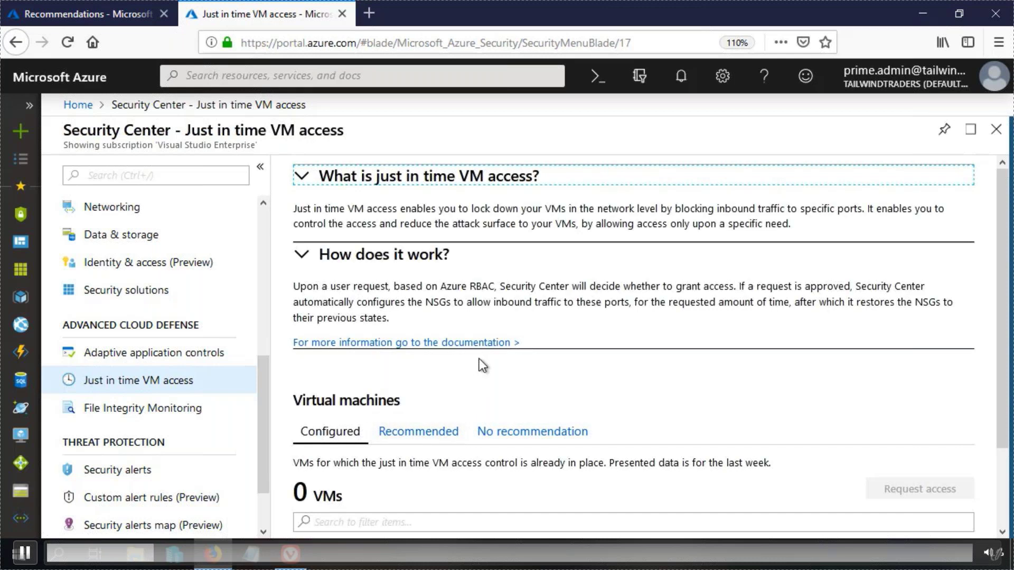
pyautogui.scroll(-2, 480, 361)
pyautogui.click(439, 341)
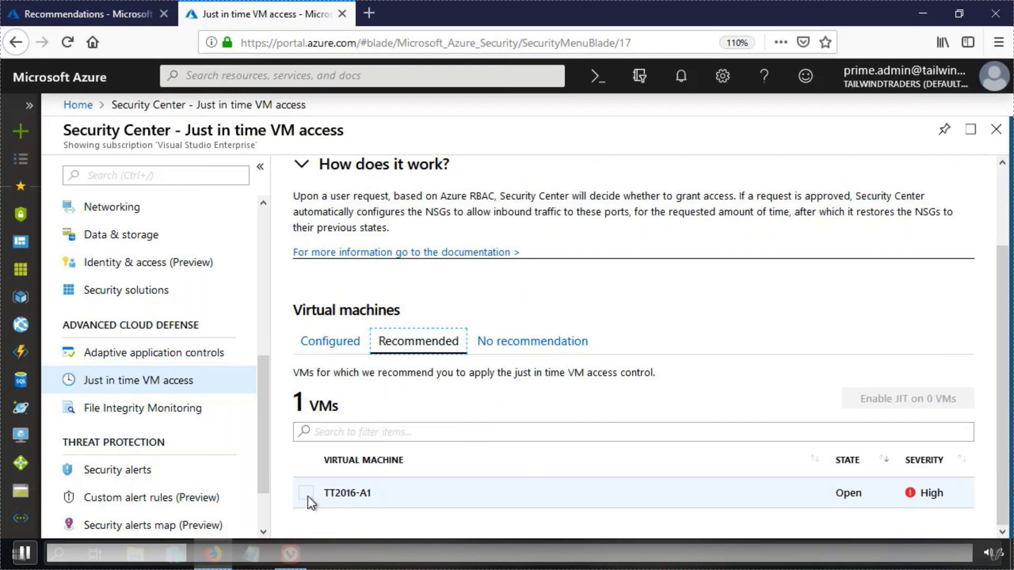
pyautogui.click(336, 504)
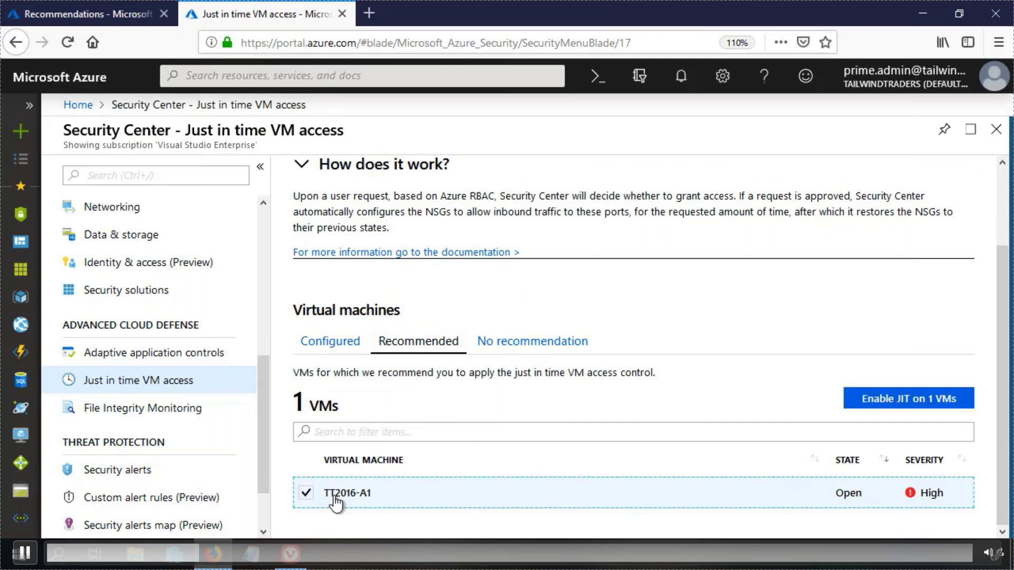
pyautogui.click(897, 401)
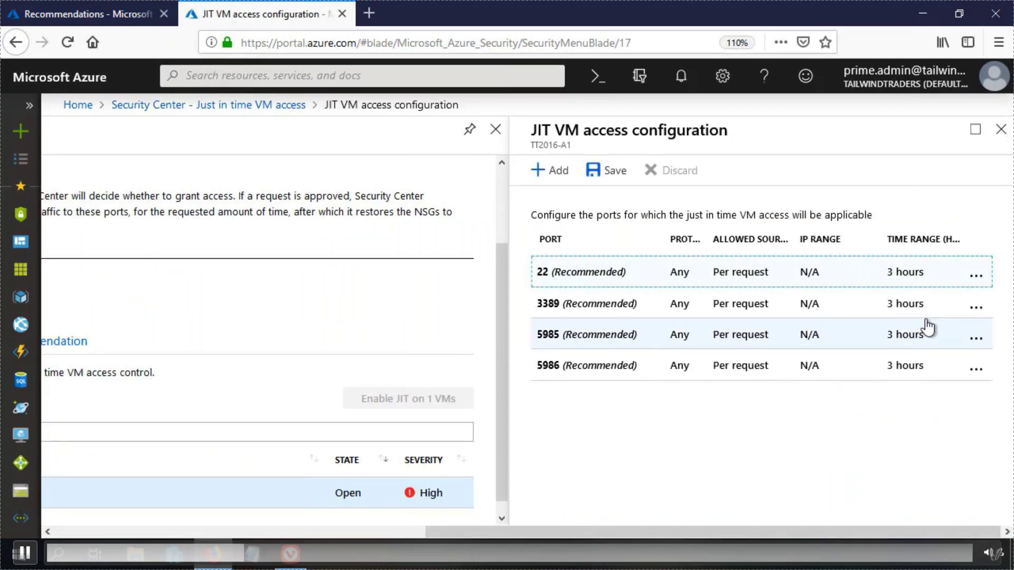
# Delete ports 22, 5985 and 5986 from the JIT VM access configuration of TT2016-A1.
pyautogui.click(974, 277)
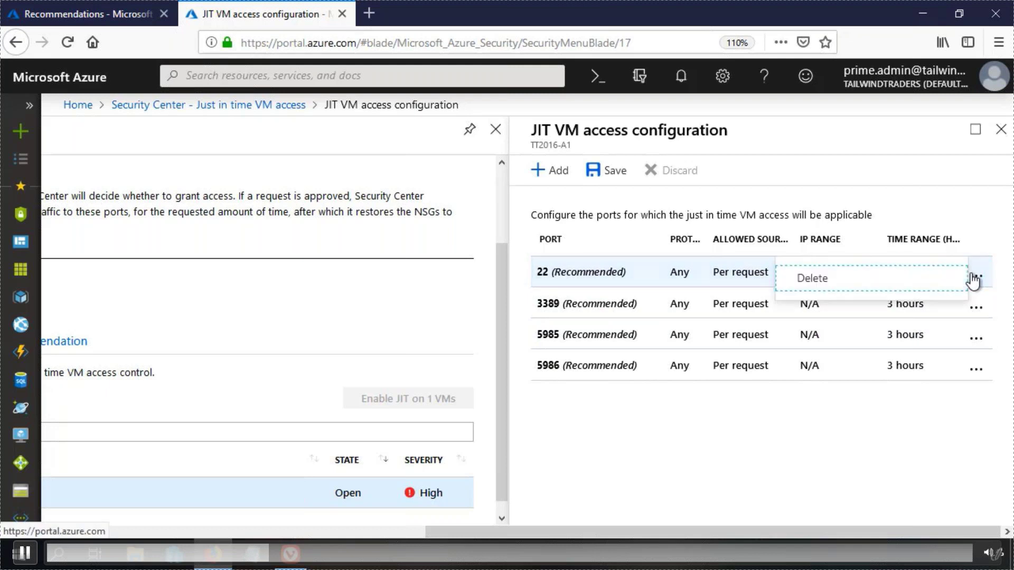
pyautogui.click(916, 285)
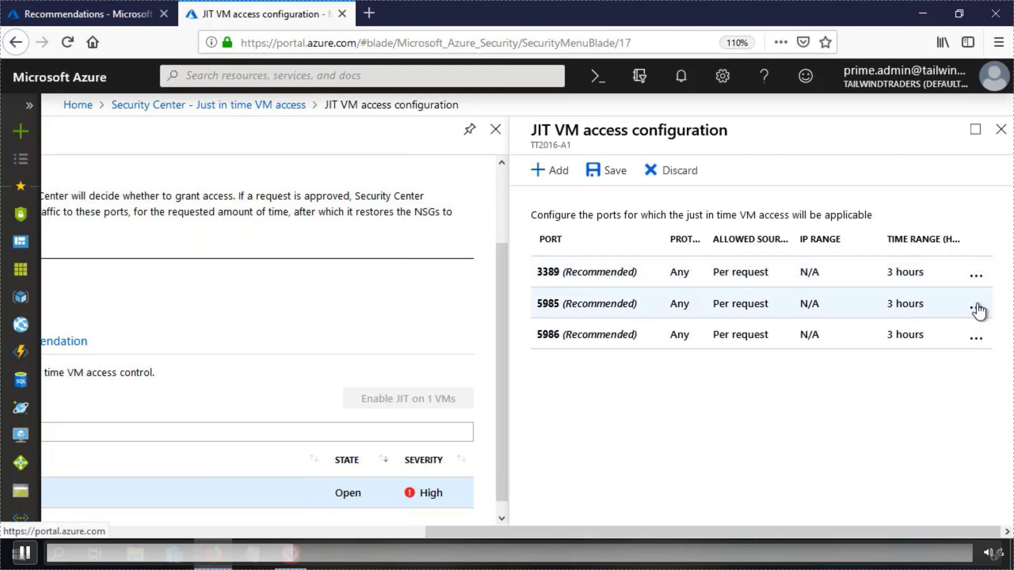
pyautogui.click(976, 307)
pyautogui.click(932, 319)
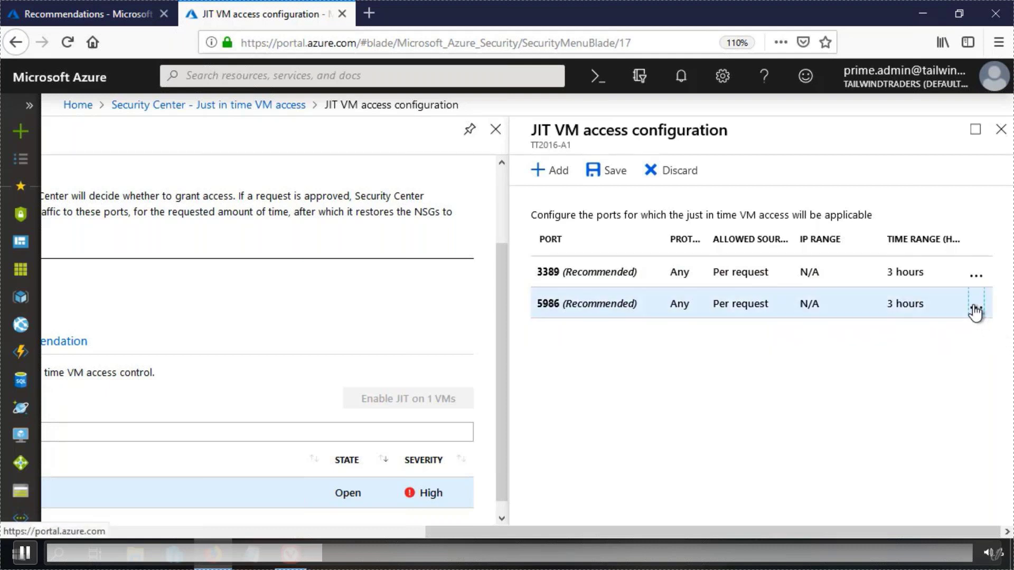
pyautogui.click(976, 309)
pyautogui.click(884, 320)
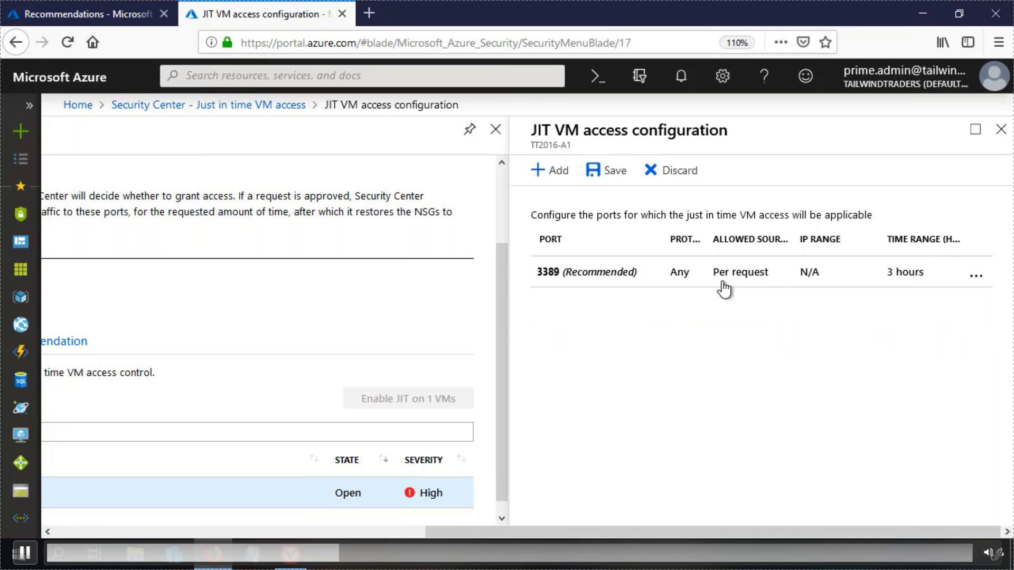
# Set the max request time of port 3389 to 10 hours and save the JIT VM access configuration.
pyautogui.click(628, 277)
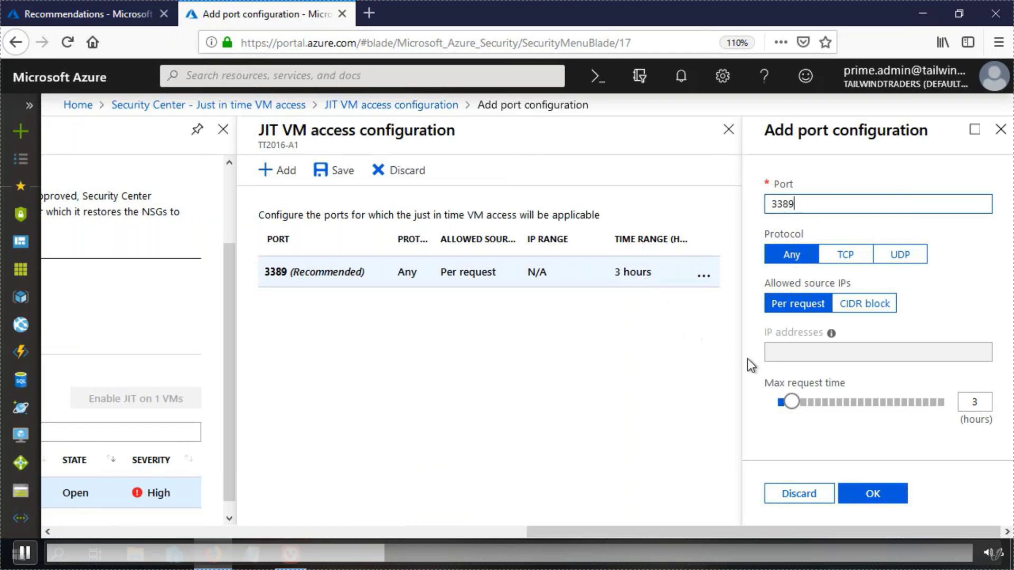
pyautogui.moveTo(792, 402); pyautogui.dragTo(844, 405)
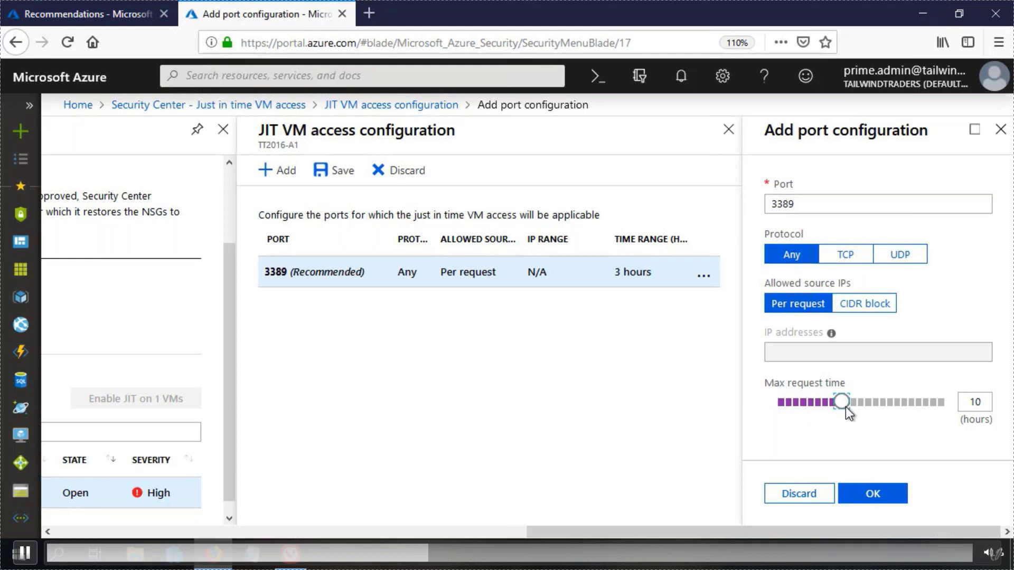
pyautogui.click(866, 494)
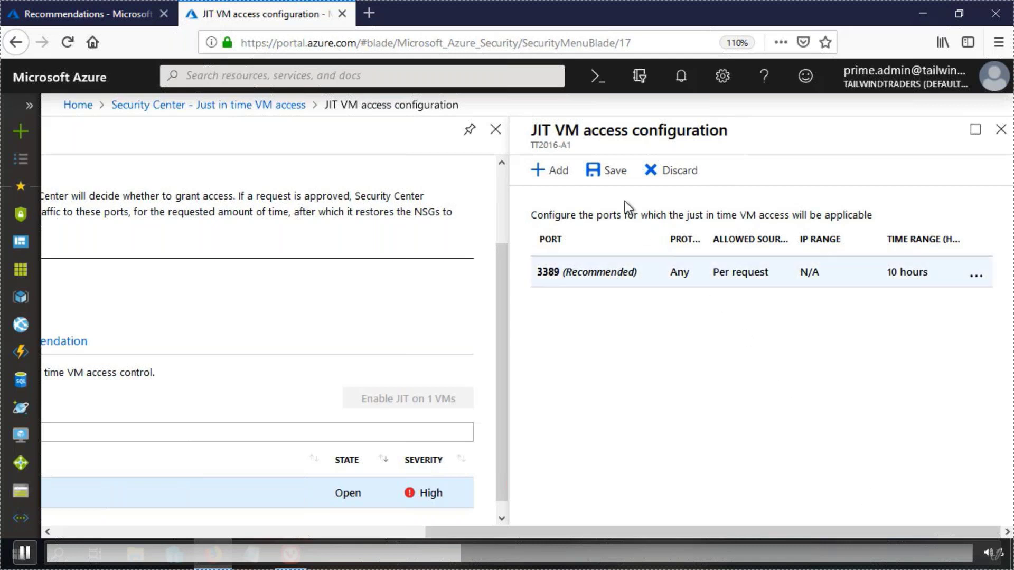
pyautogui.click(613, 177)
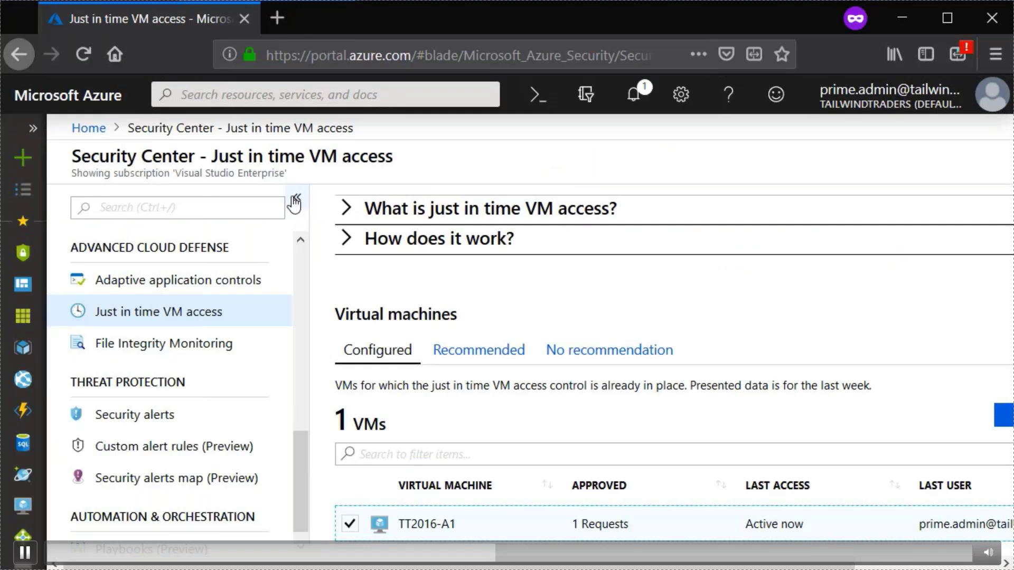
# Request access to TT2016-A1 with port 3389 switched on for My IP and a time range of 10 hours.
pyautogui.click(294, 202)
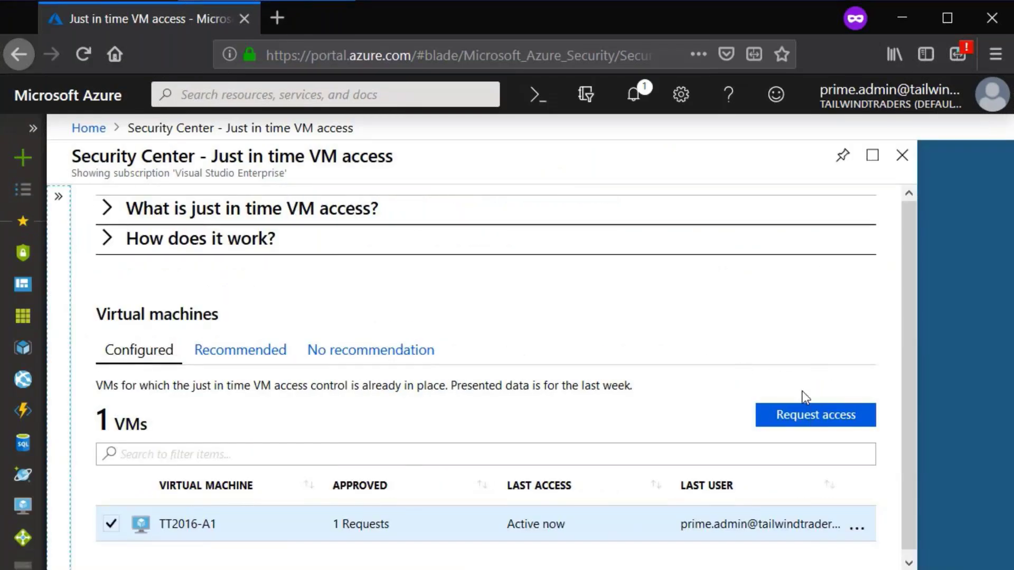
pyautogui.click(805, 417)
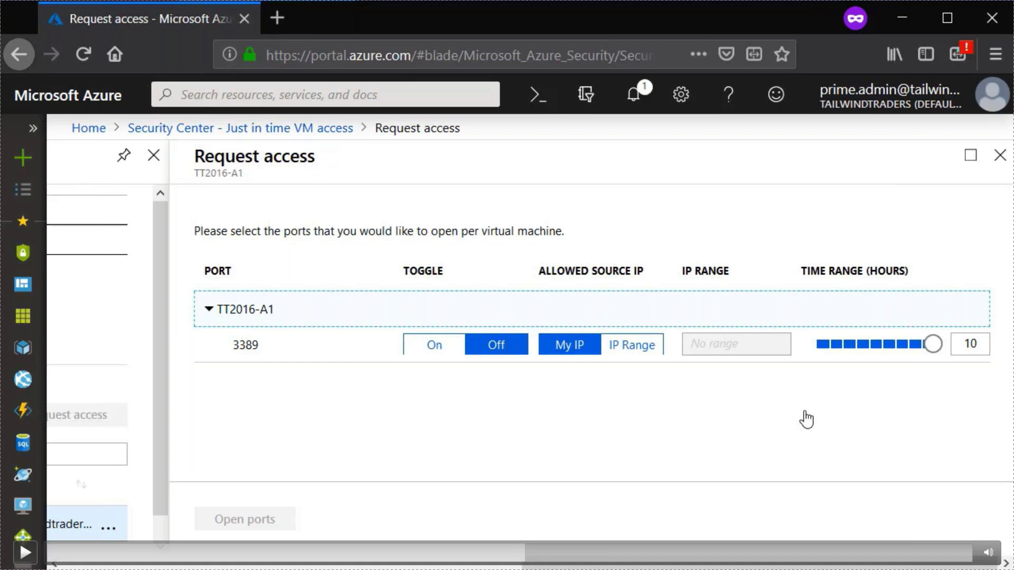
pyautogui.press('space')
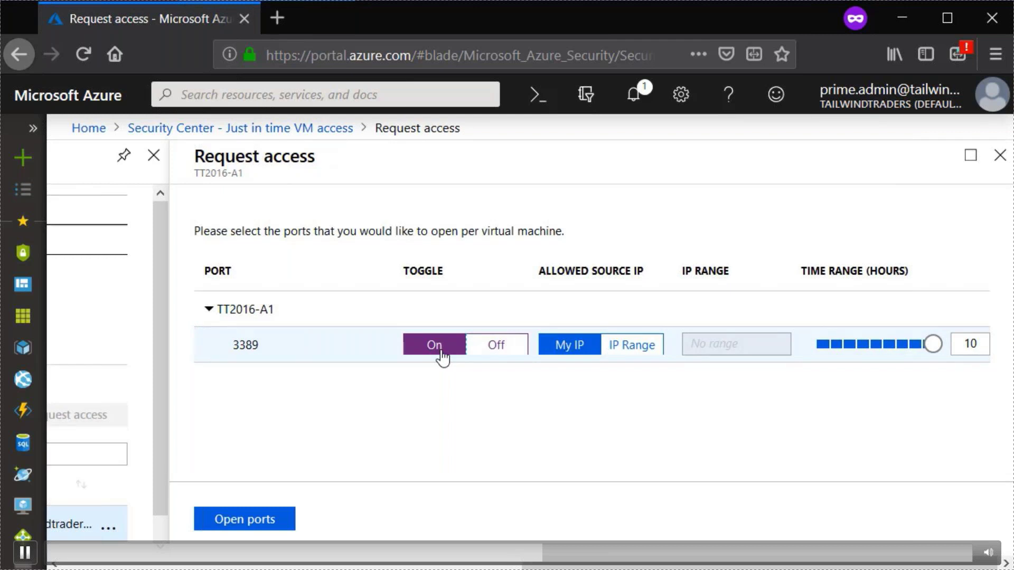
pyautogui.press('space')
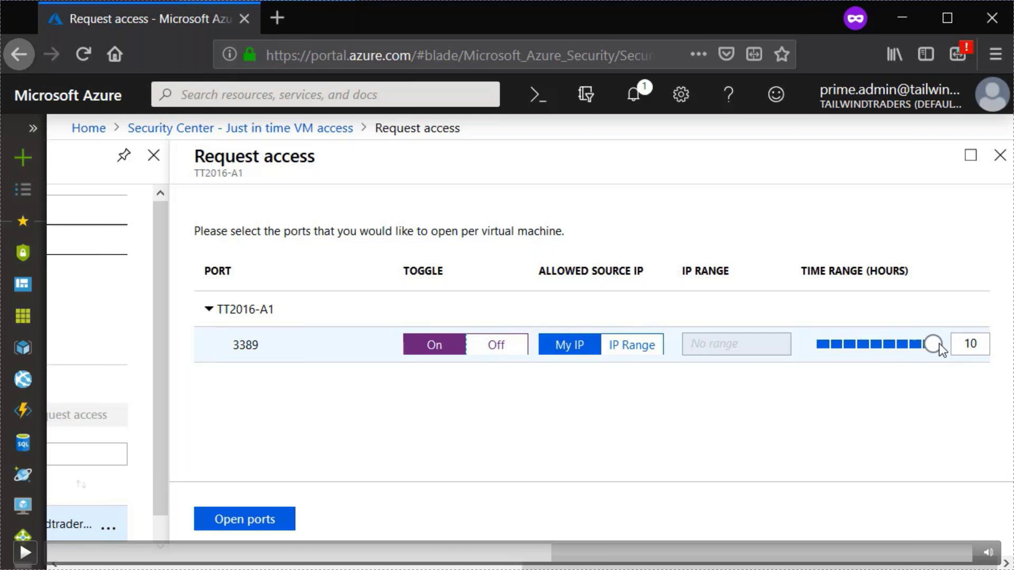
pyautogui.press('space')
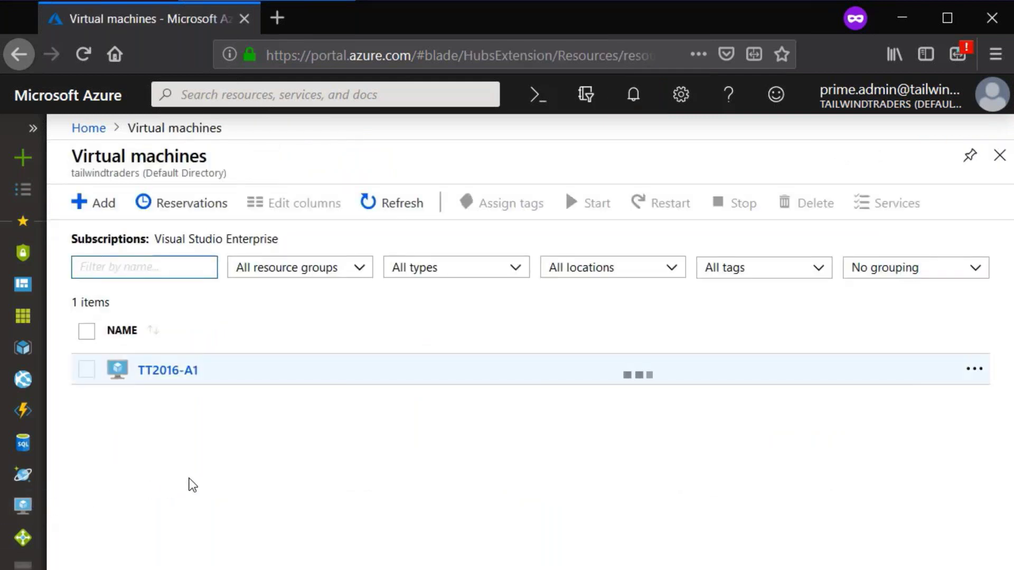
# Open the TT2016-A1 virtual machine, download its RDP file for the public IP address on port 3389 and open it with Remote Desktop Connection.
pyautogui.click(165, 371)
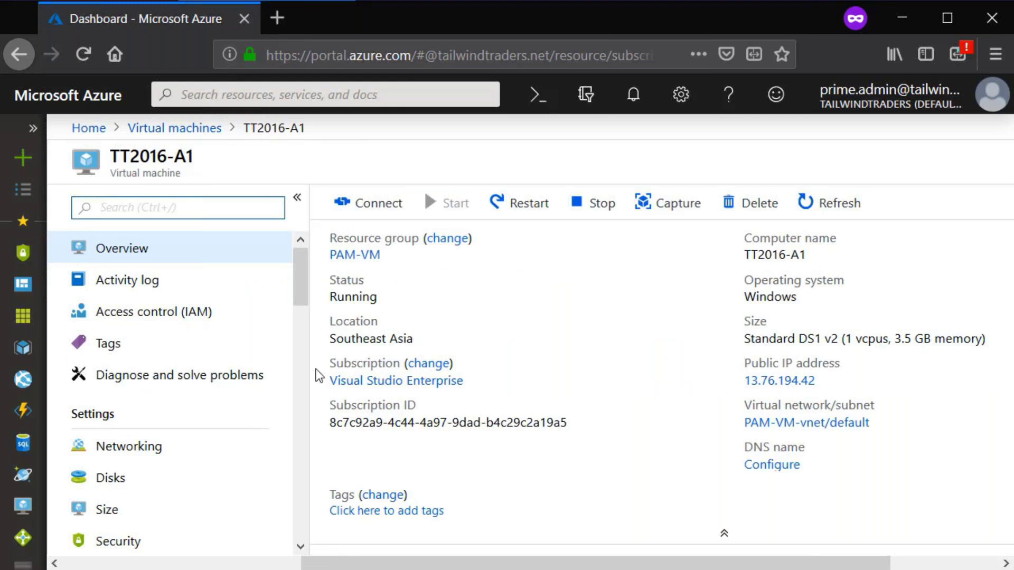
pyautogui.click(379, 208)
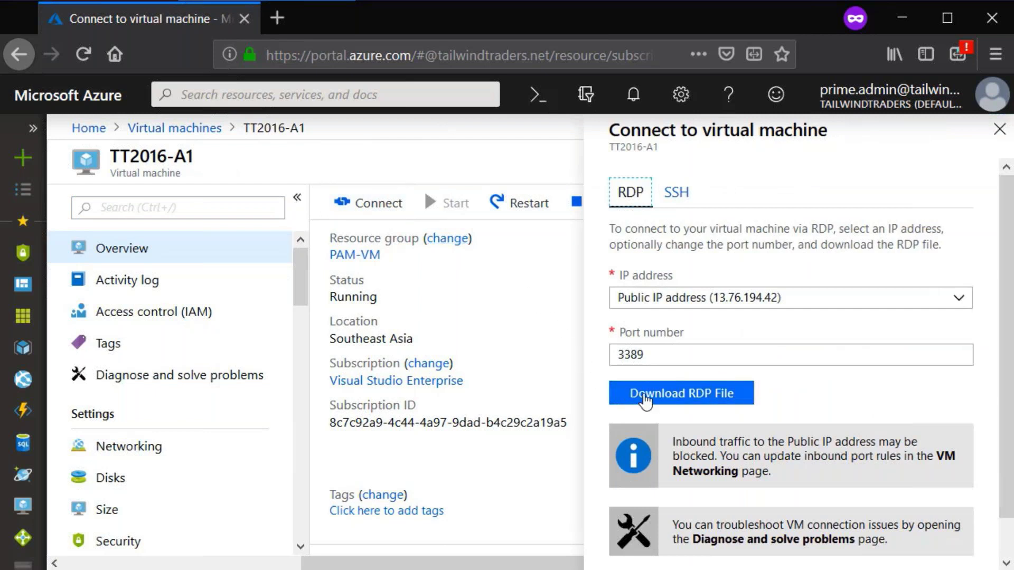
pyautogui.click(645, 395)
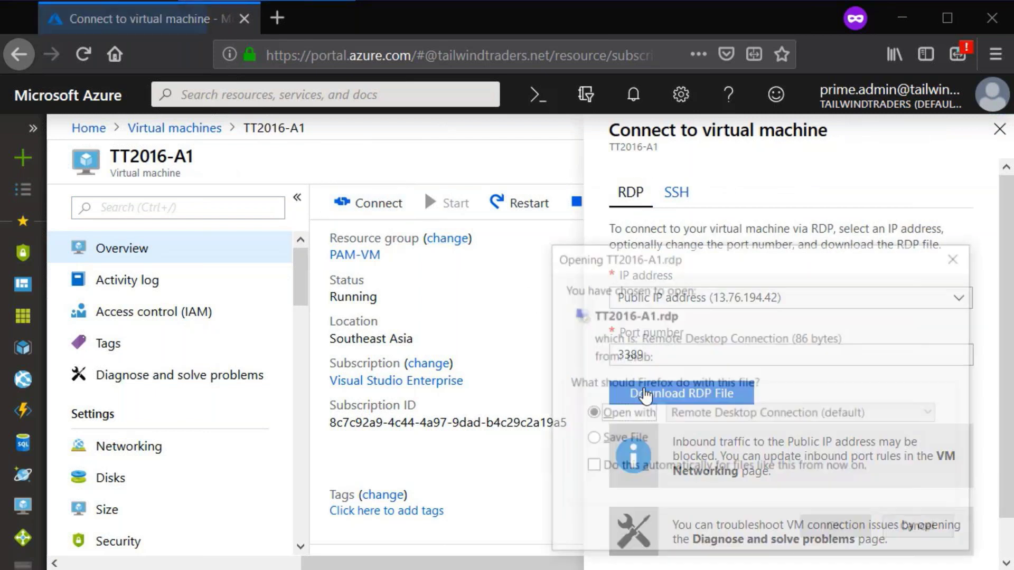
pyautogui.click(833, 529)
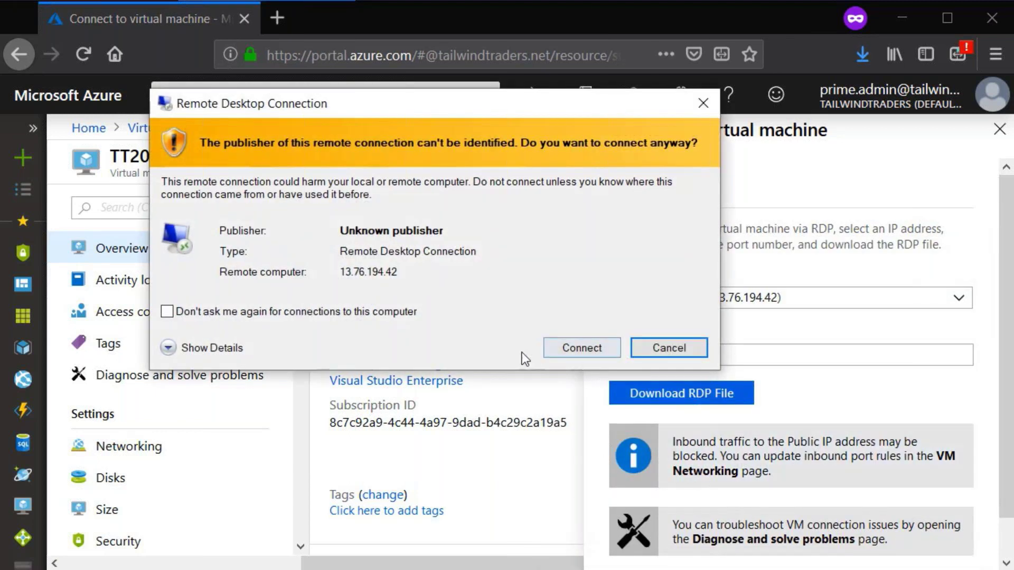
# Show the remote connection's details, connect with Clipboard and Printers allowed, and submit the account password.
pyautogui.click(227, 350)
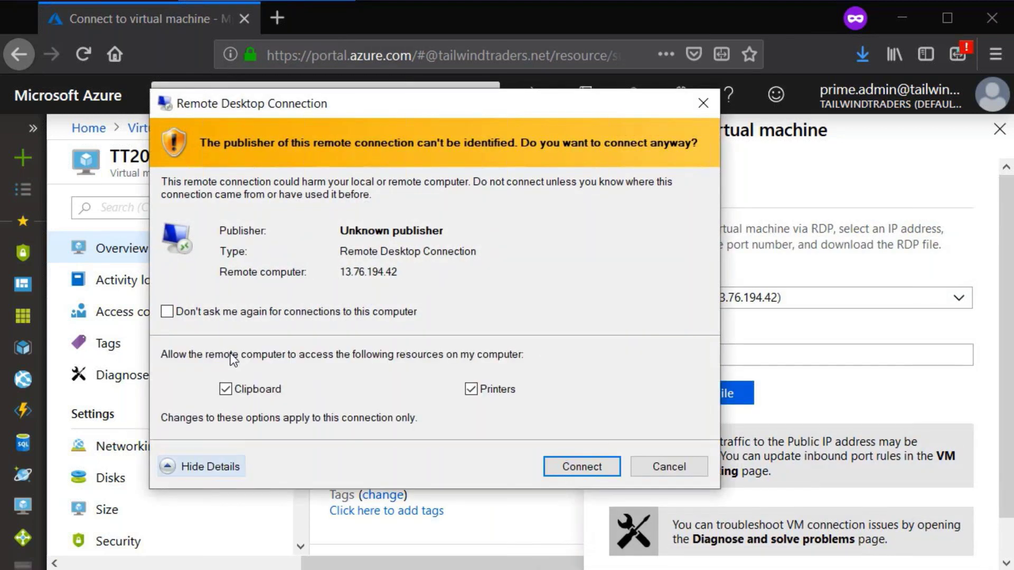
pyautogui.click(563, 465)
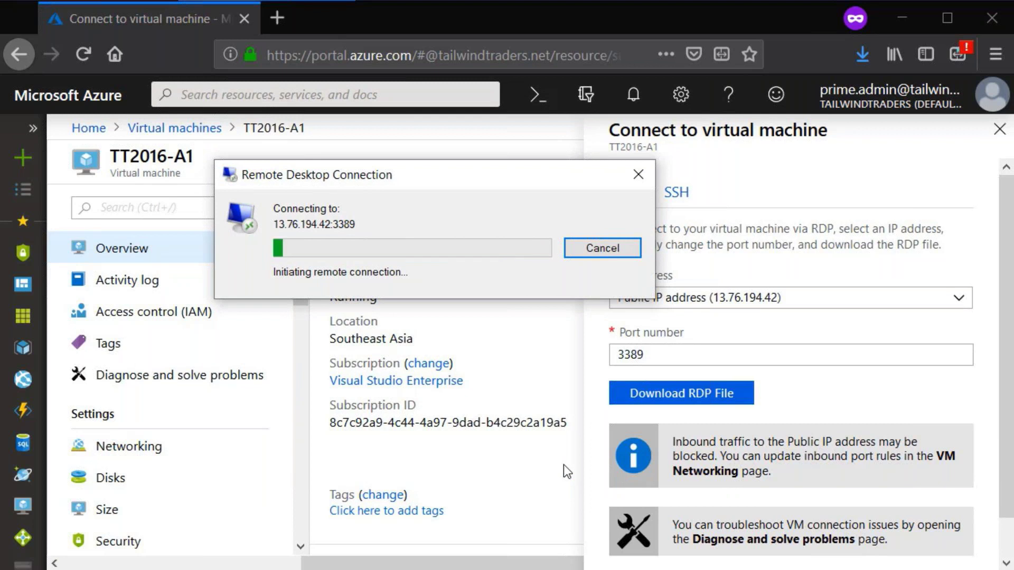
pyautogui.hotkey('ctrl', 'v')
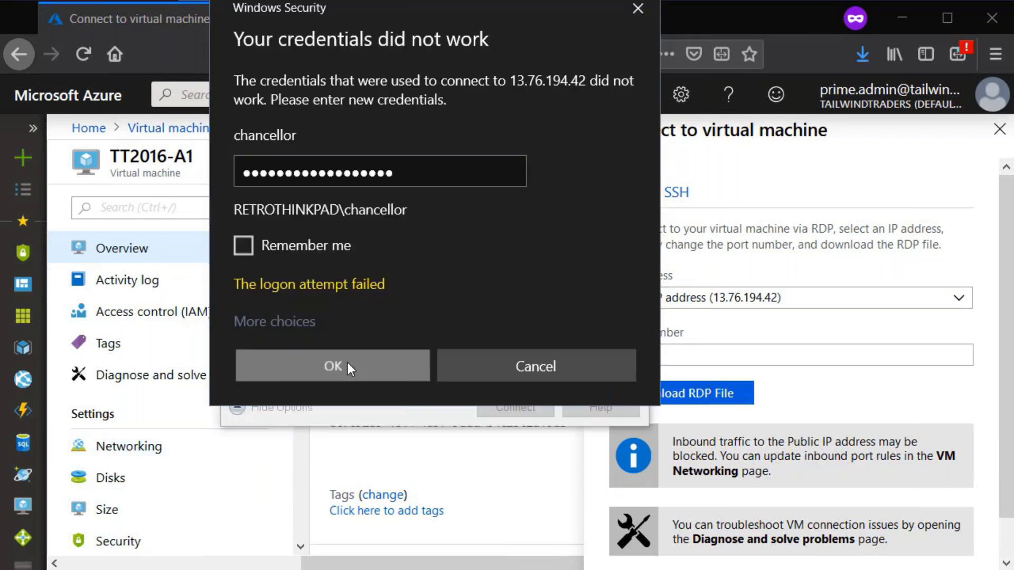
pyautogui.click(347, 363)
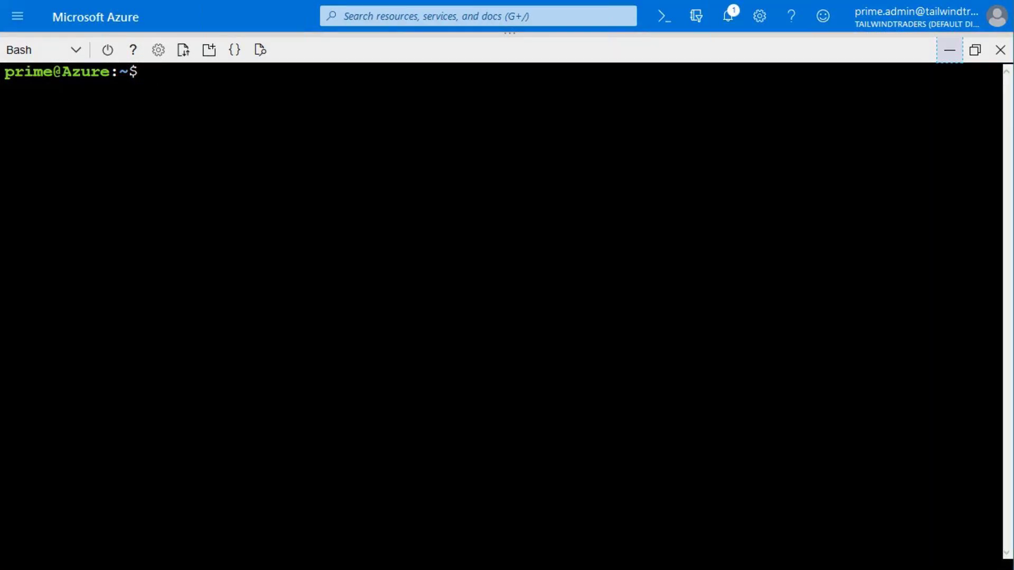
# Start PowerShell in Cloud Shell with pwsh and run $cred=get-credential, entering the username and account password.
pyautogui.write('pwsh')
pyautogui.press('Return')
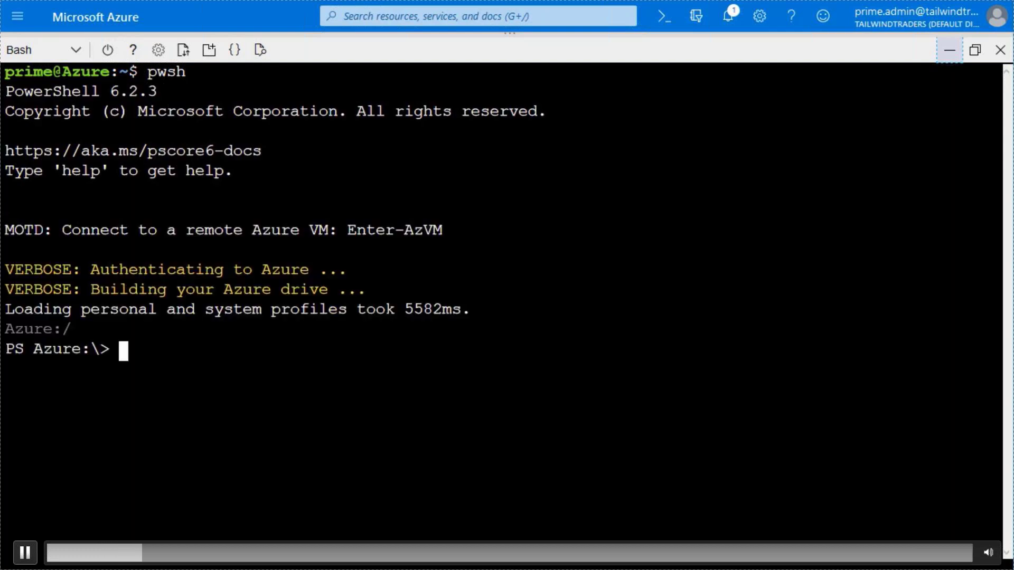
pyautogui.write('$cred=get-credential')
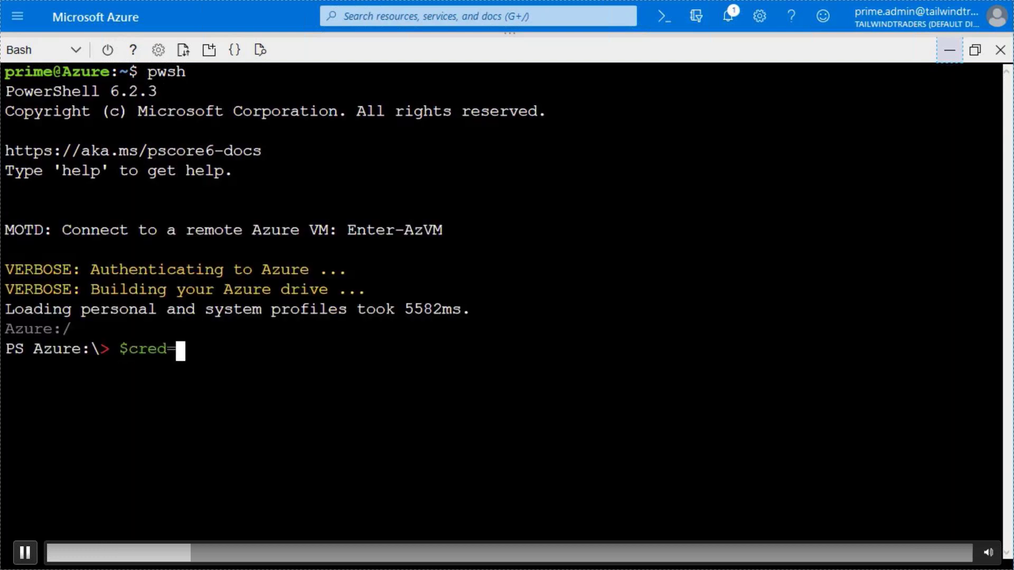
pyautogui.press('Return')
pyautogui.write('prime')
pyautogui.press('Return')
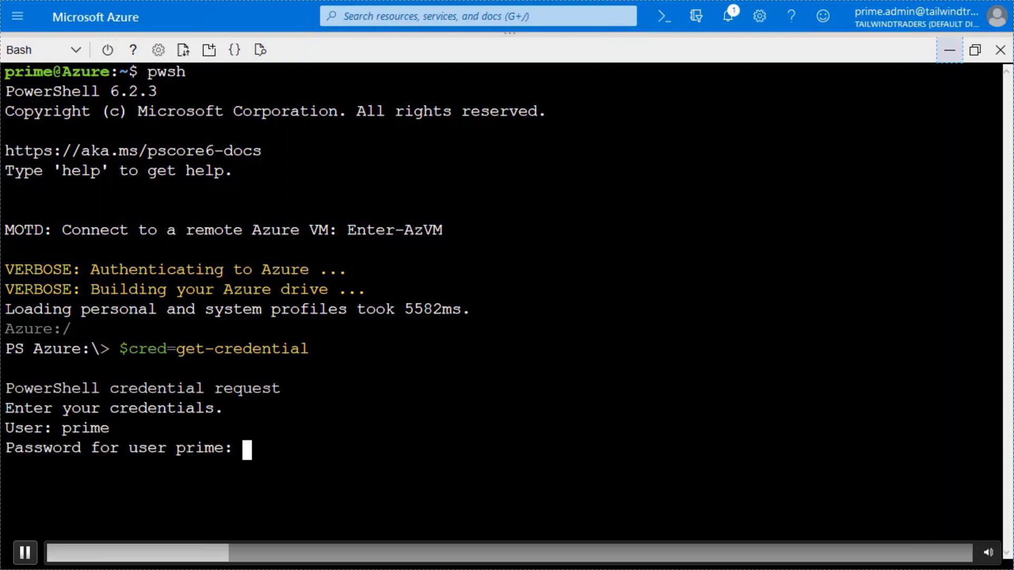
pyautogui.hotkey('ctrl', 'v')
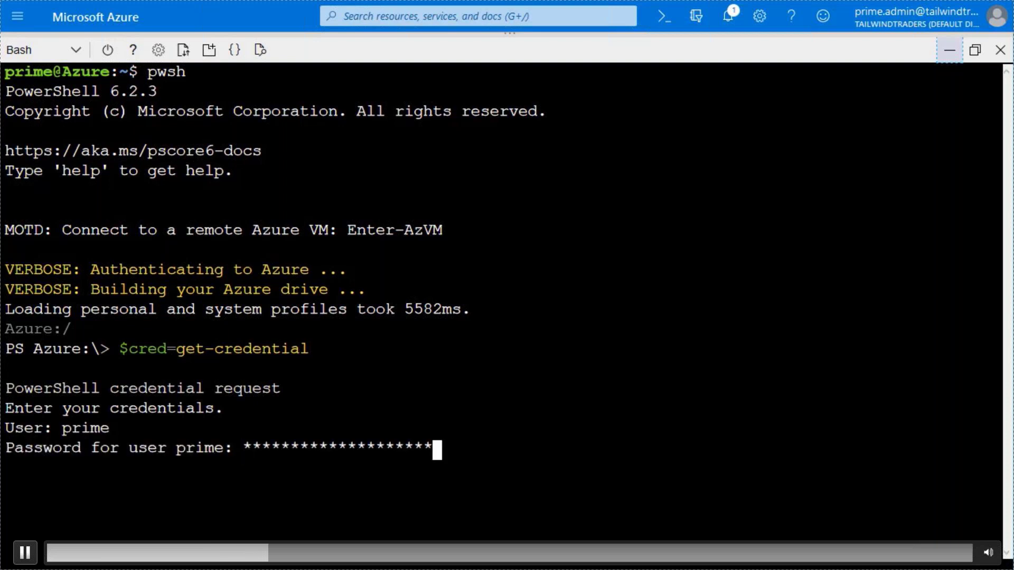
pyautogui.press('Return')
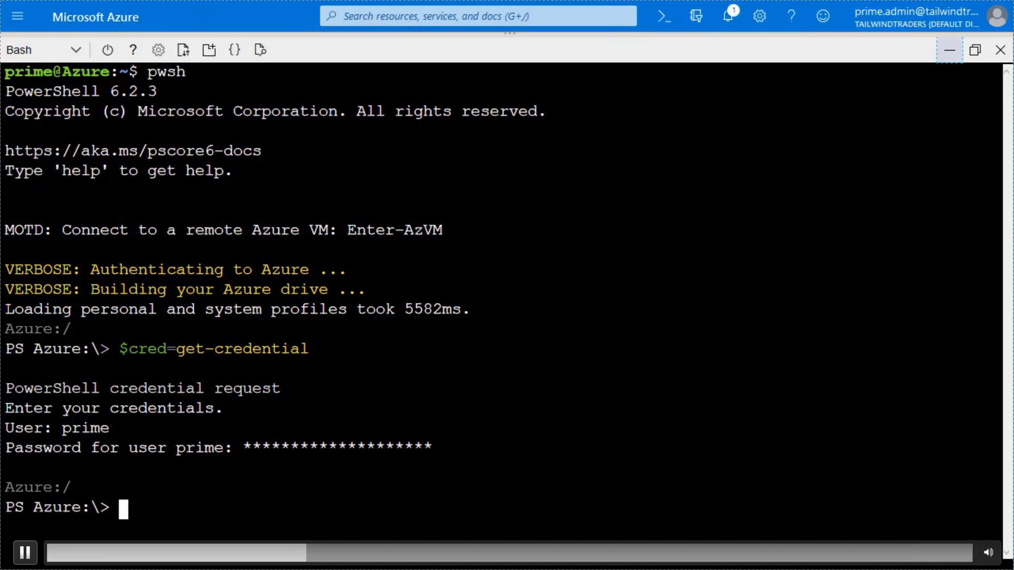
# Clear the console and run Enable-AzVMPSRemoting -Name TT-2019-C -ResourceGroupName TT-VMs -Protocol https -OSType Windows.
pyautogui.write('clear')
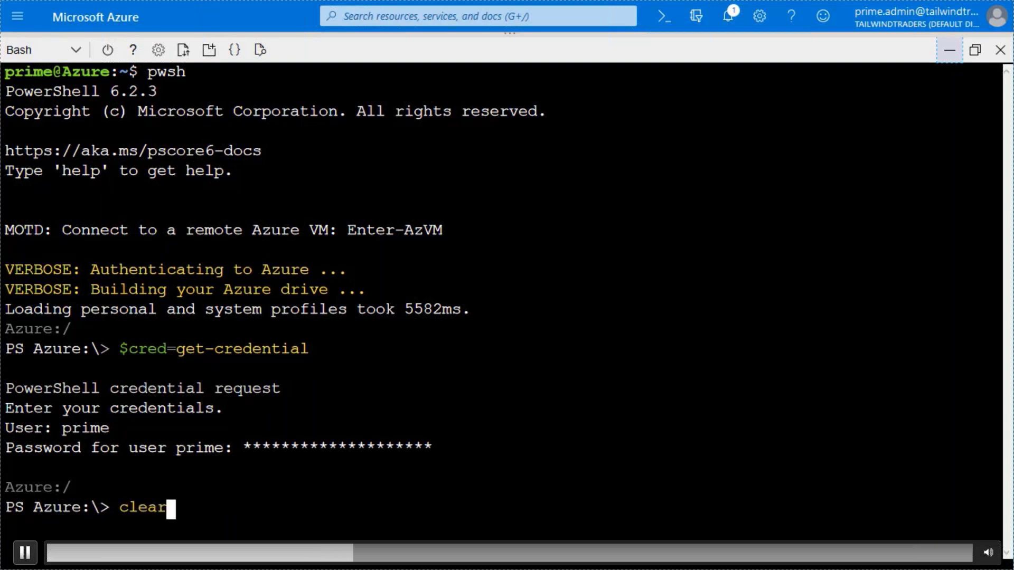
pyautogui.press('Return')
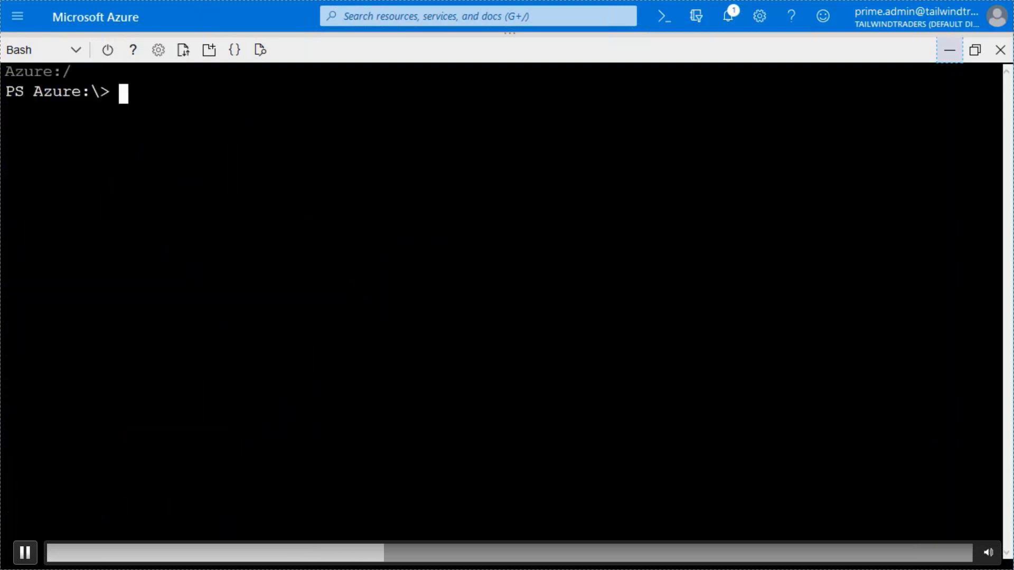
pyautogui.write('Enable-AzVMPSRemoting -Name TT-2019-C -ResourceGroupName TT-VMs ')
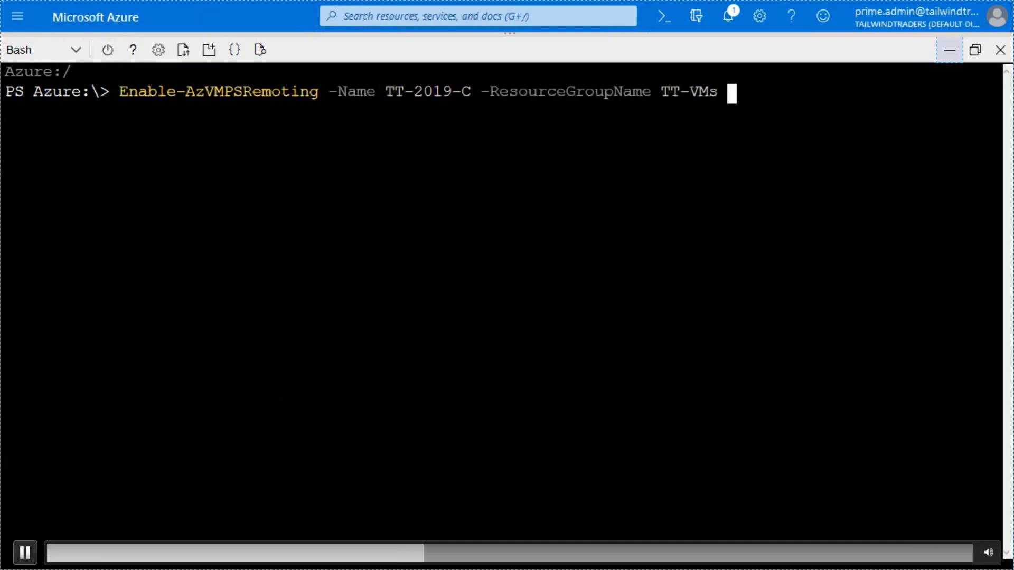
pyautogui.write('-Protocol https -OSType Windows')
pyautogui.press('Return')
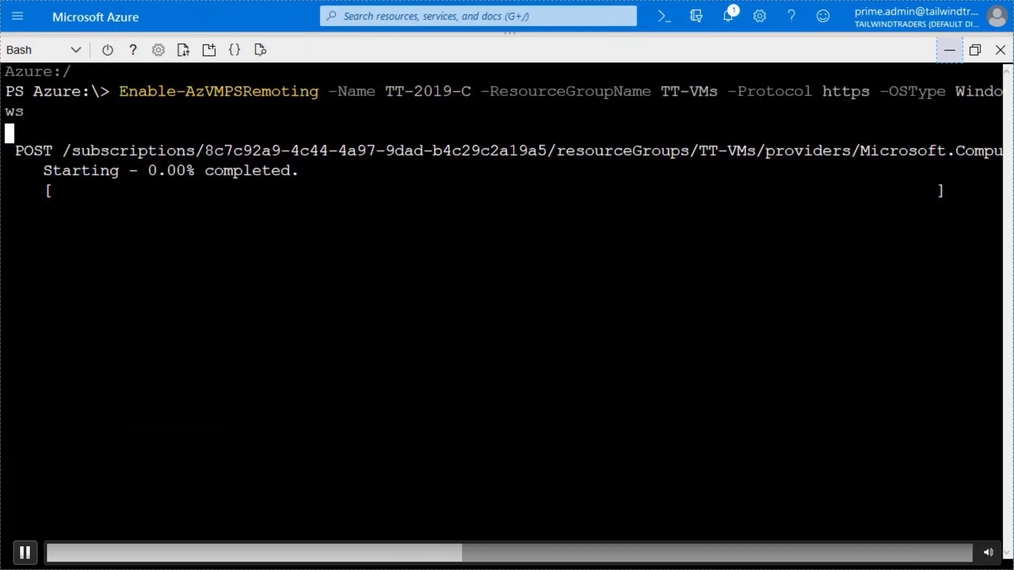
# Start a remote PowerShell session with Enter-AzVM -name TT-2019-C -ResourceGroupName TT-VMs -Credential $cred.
pyautogui.write('Enter-AzVM -name ')
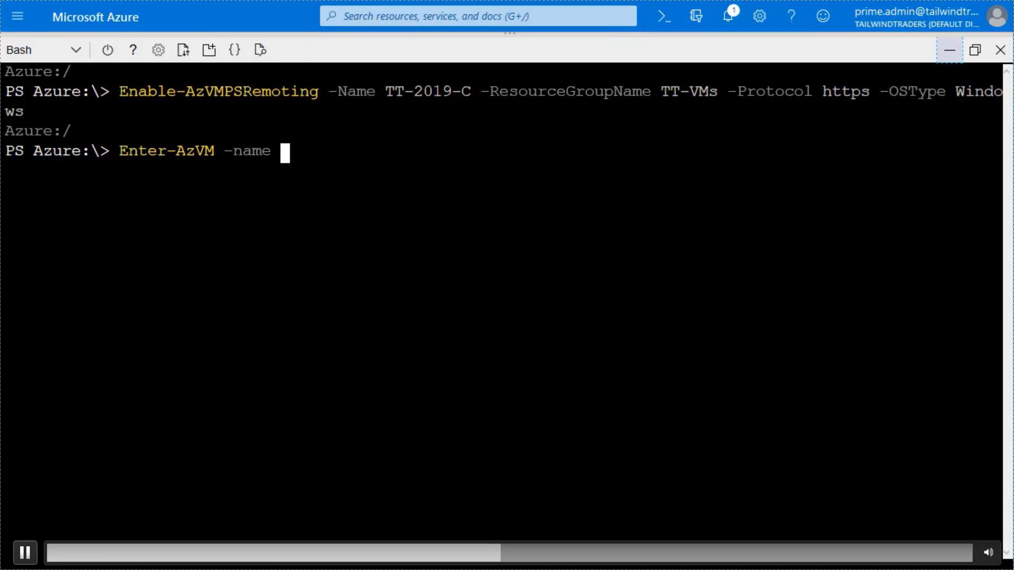
pyautogui.write('TT-2019-C -ResourceGroupName TT-VMs -Credential $cred')
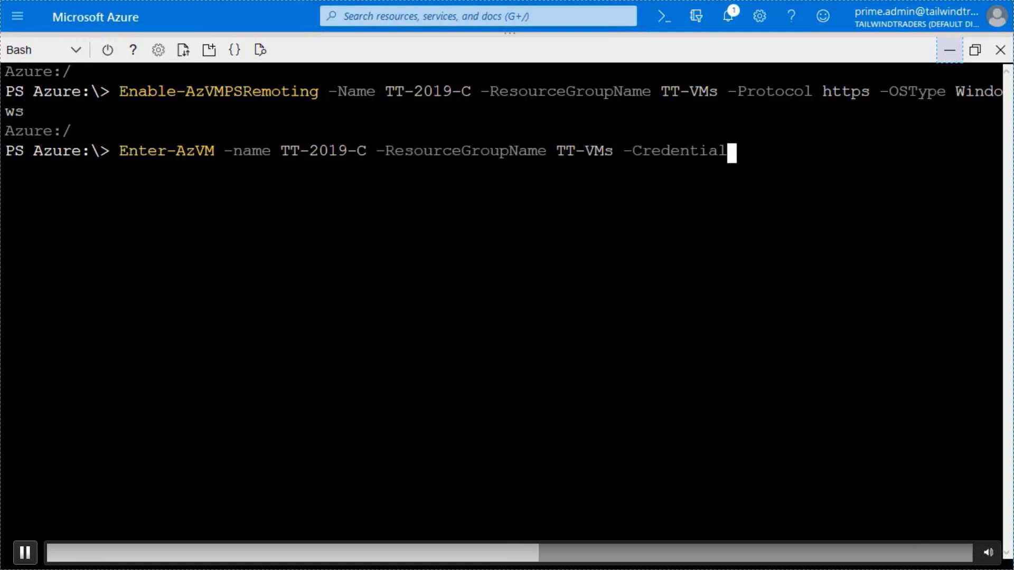
pyautogui.press('Return')
# Change to the root directory of the remote machine with cd \ and list its contents with dir.
pyautogui.write('cd')
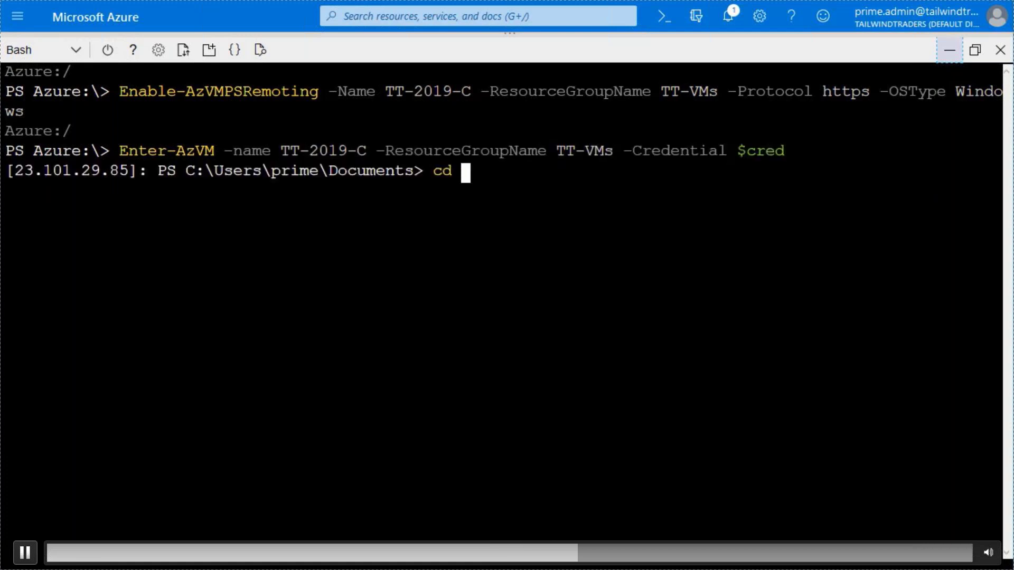
pyautogui.write(' \\')
pyautogui.press('Return')
pyautogui.write('dir')
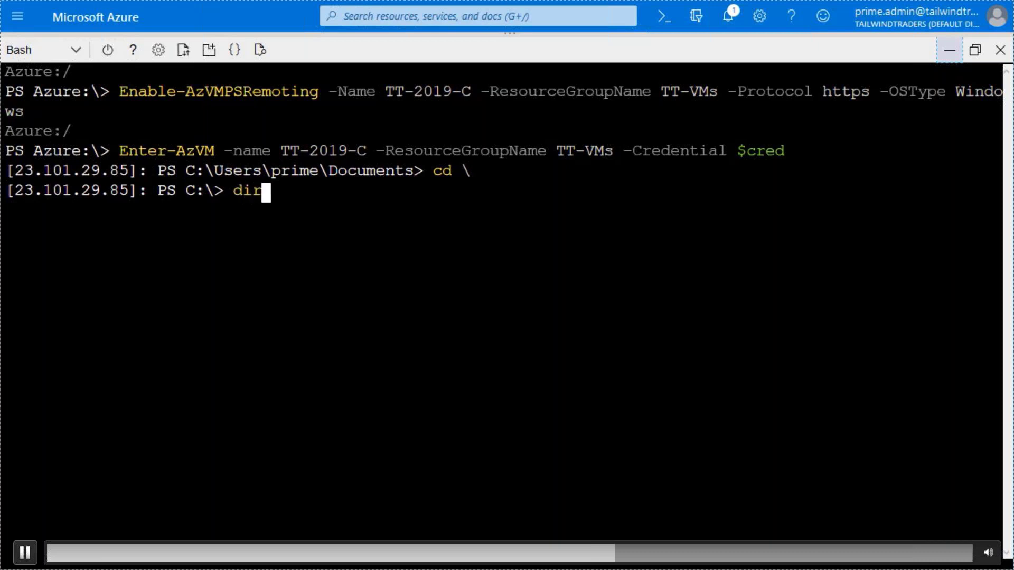
pyautogui.press('Return')
# Clear the console and list the remote machine's services with get-service.
pyautogui.write('clear')
pyautogui.press('Return')
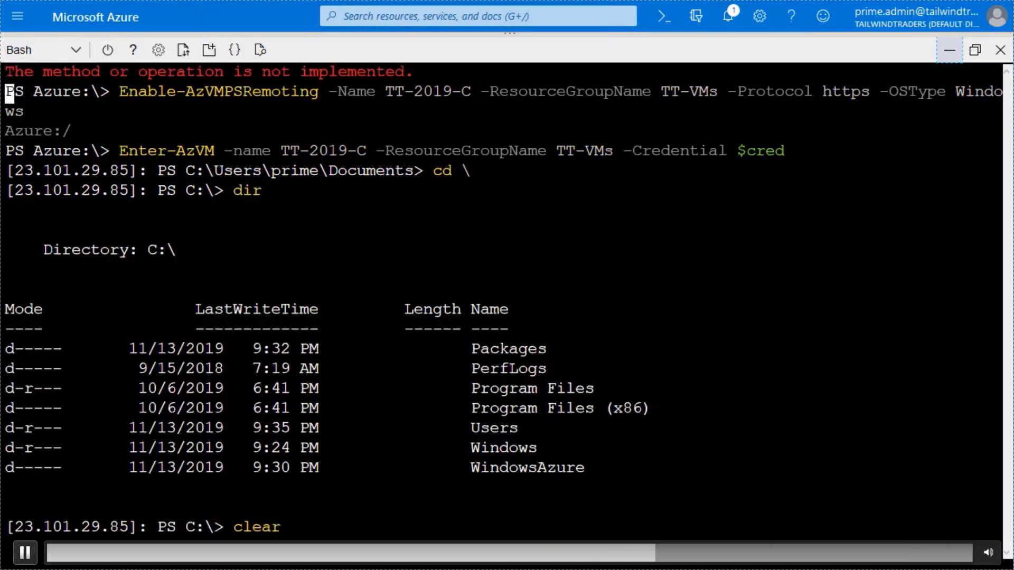
pyautogui.write('cls')
pyautogui.press('Return')
pyautogui.write('get-service')
pyautogui.press('Return')
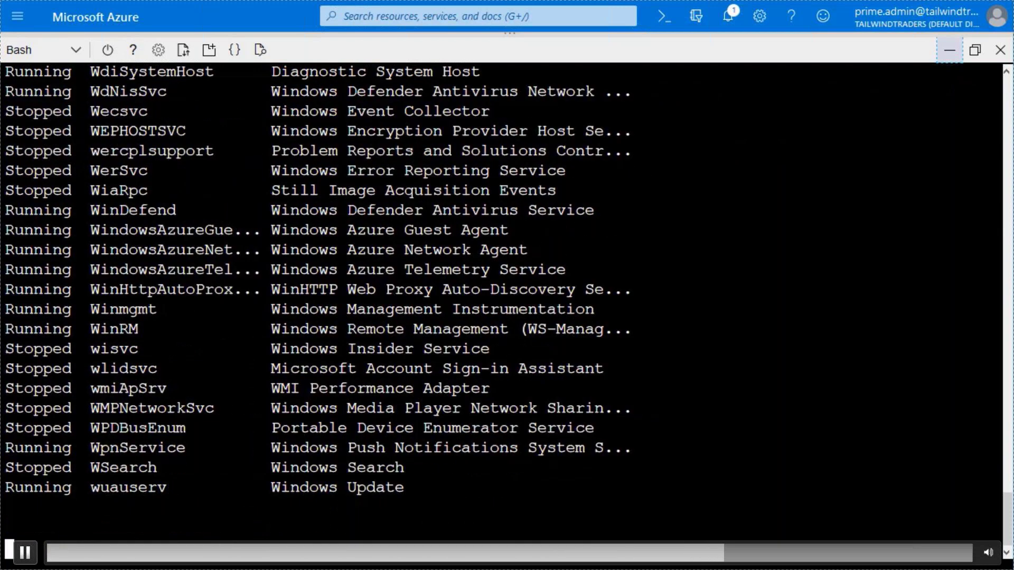
# List the remote server's Windows roles and features with get-windowsfeature.
pyautogui.write('get-windows')
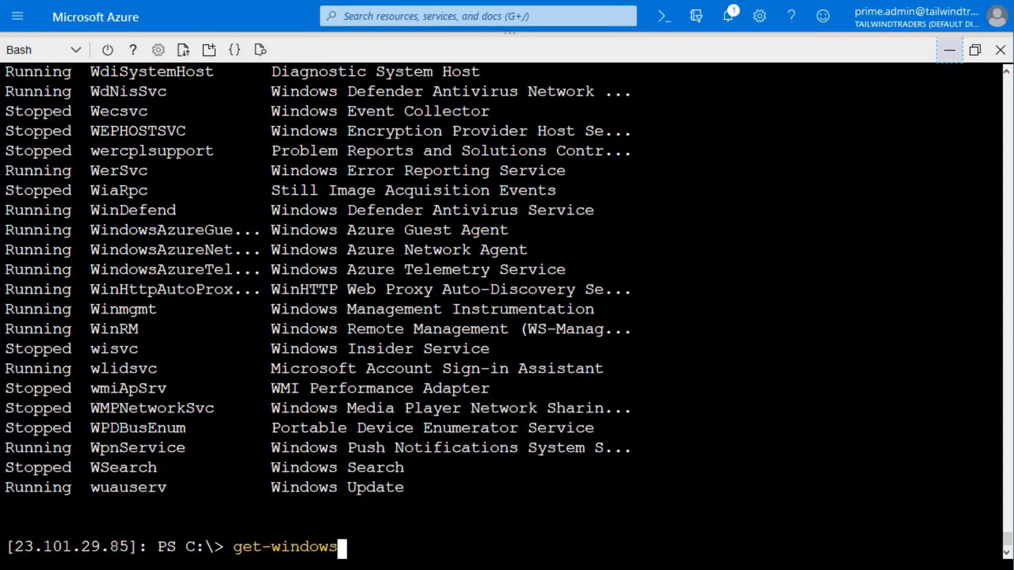
pyautogui.write('feature')
pyautogui.press('Return')
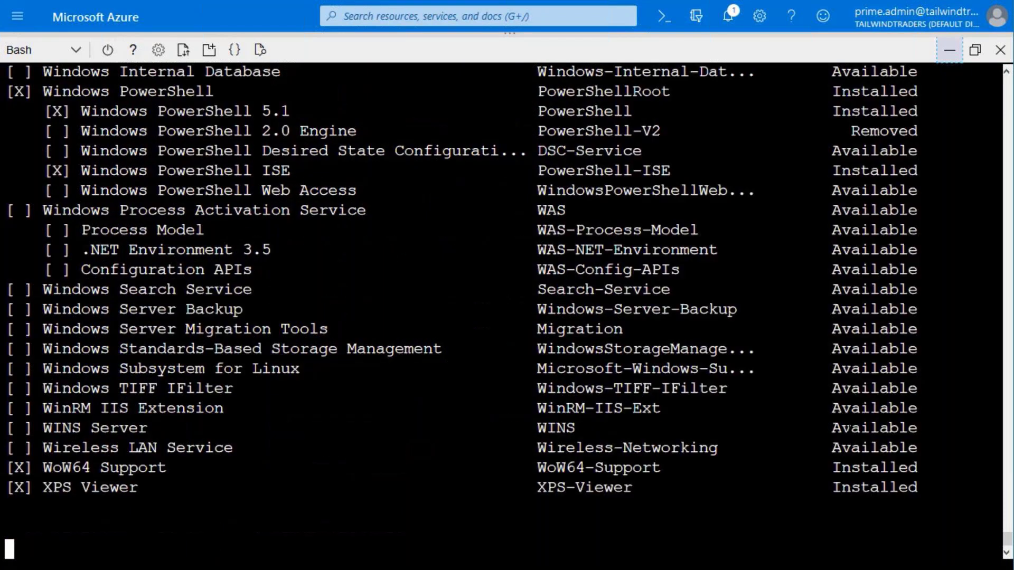
# Install the WINS server feature with install-windowsfeature WINS and list the features again with get-windowsfeature.
pyautogui.write('install-windowsfeature WINS')
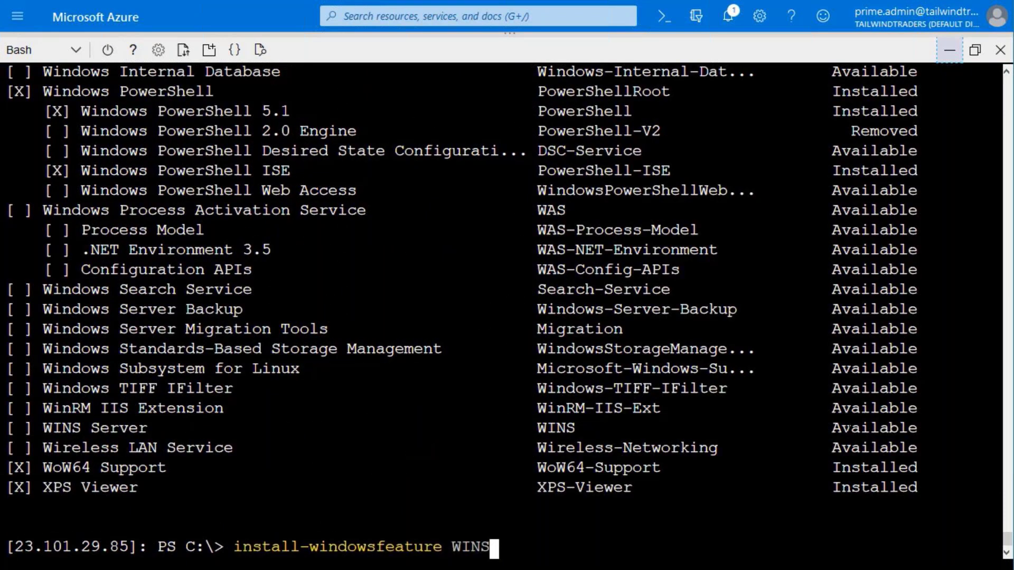
pyautogui.press('Return')
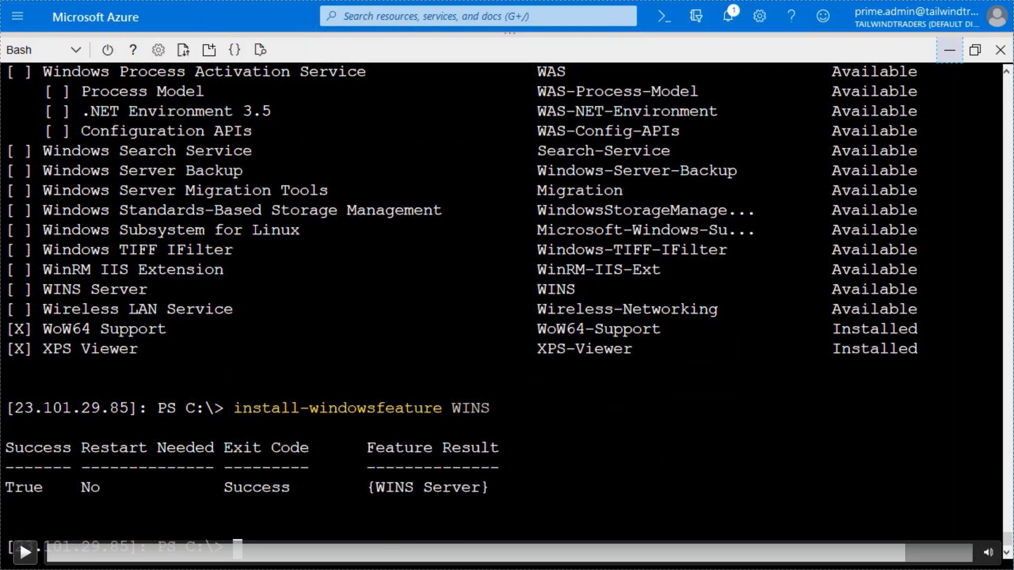
pyautogui.write('get-windowsfeature')
pyautogui.press('Return')
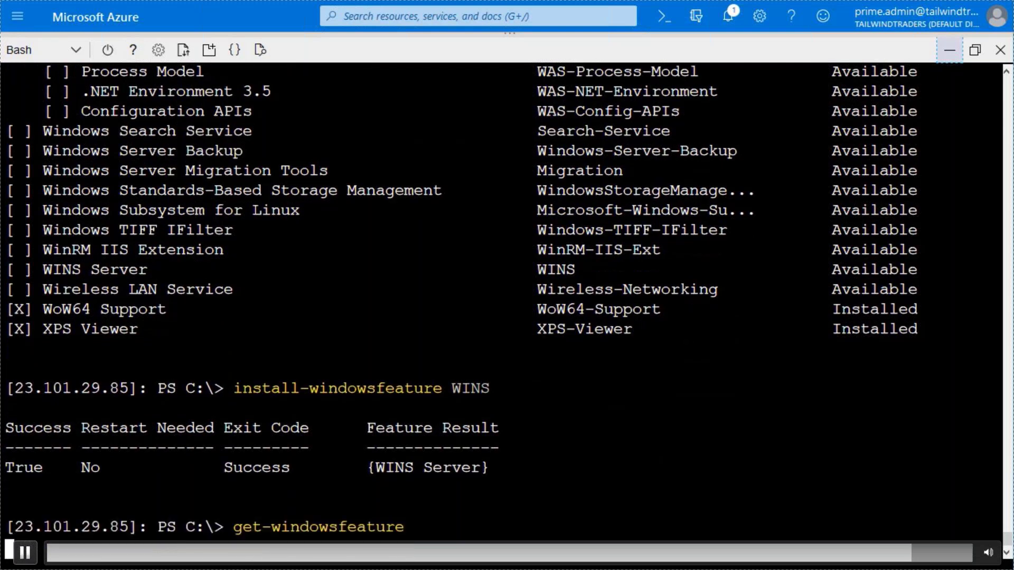
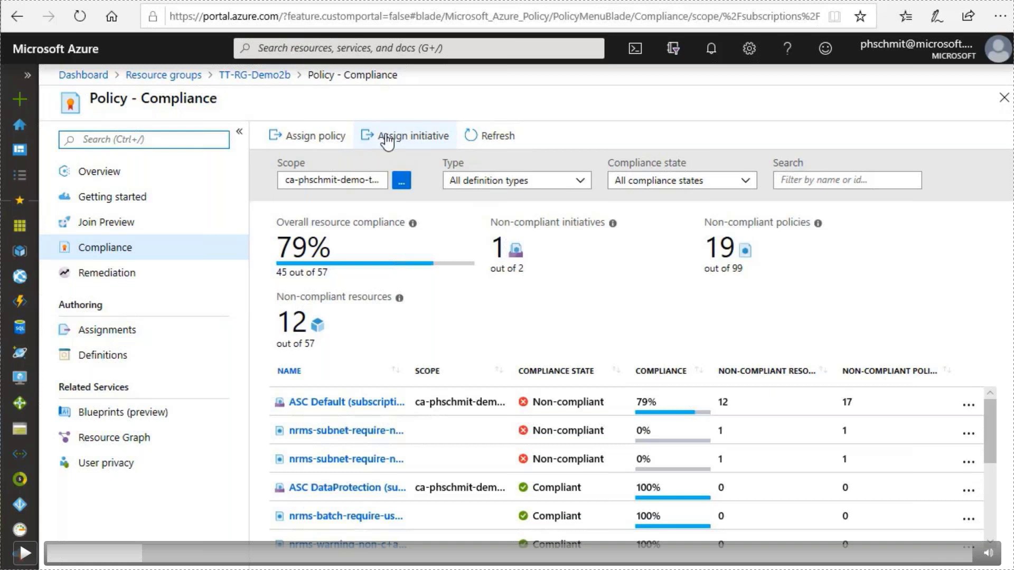
# Start an initiative assignment for TT-RG-Demo2b, filter the definitions to Built-in and choose the Audit PCI v3.2.1:2018 controls initiative.
pyautogui.click(387, 138)
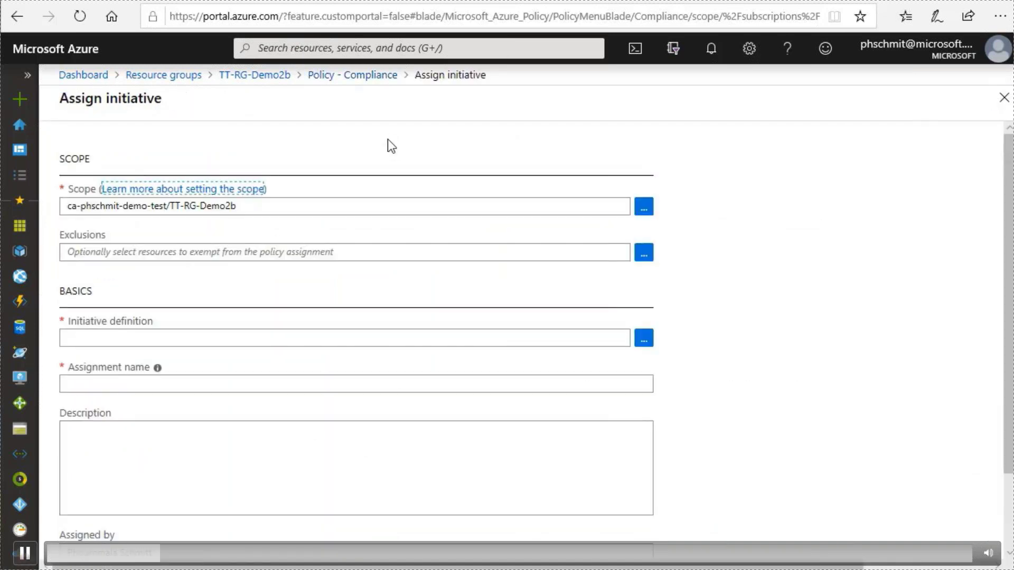
pyautogui.scroll(-1, 391, 146)
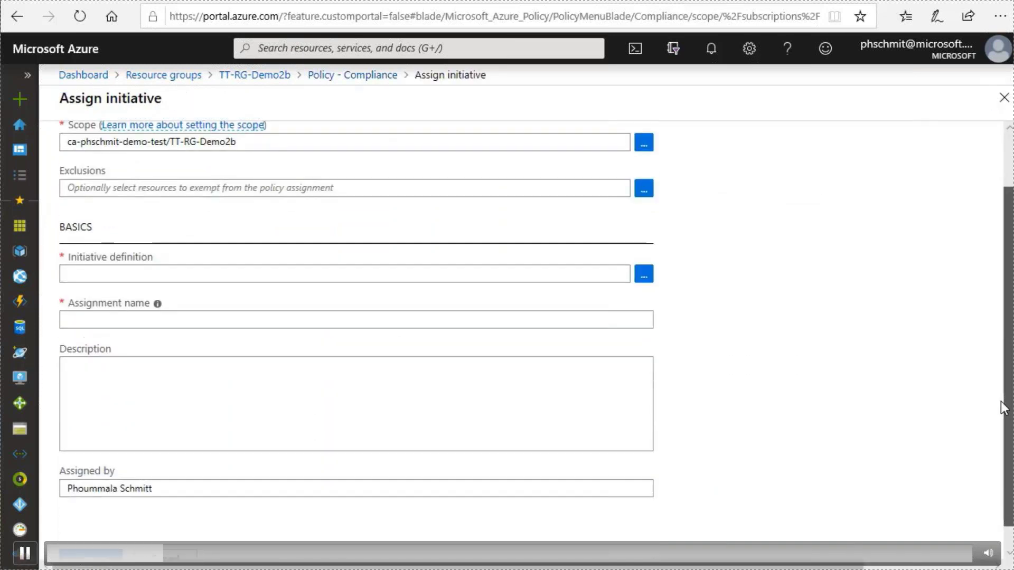
pyautogui.click(643, 274)
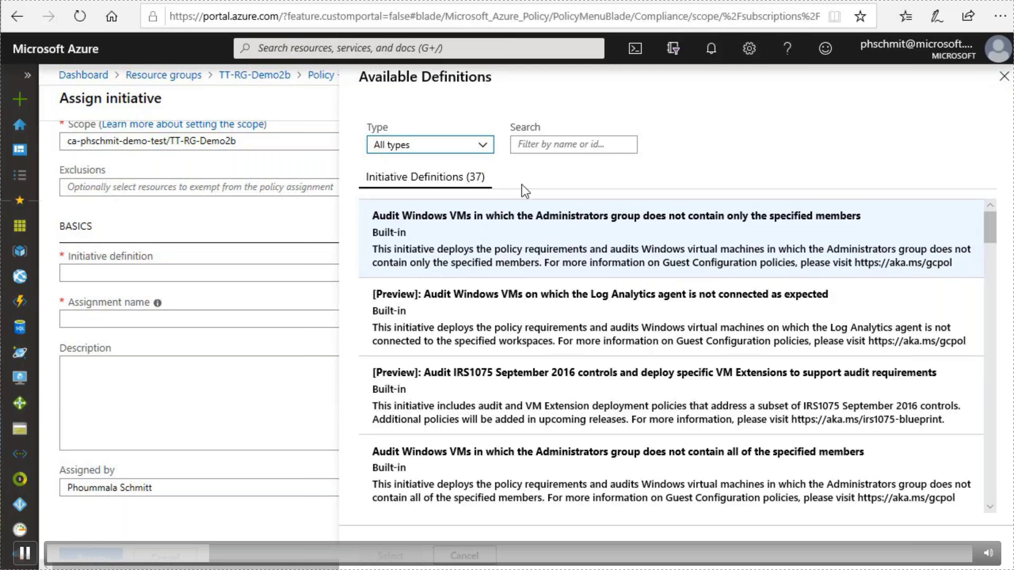
pyautogui.click(481, 145)
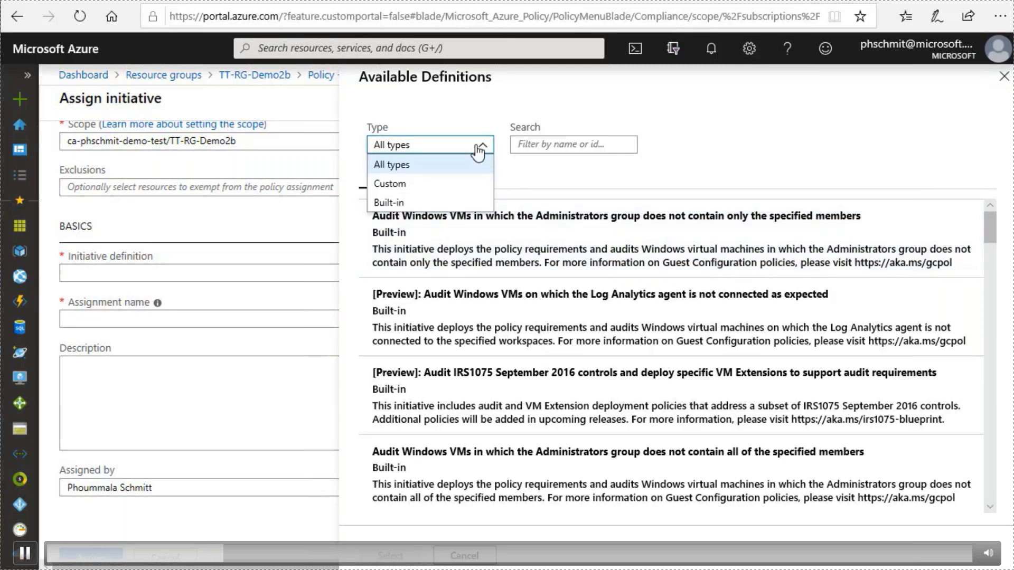
pyautogui.click(414, 203)
pyautogui.scroll(-10, 528, 338)
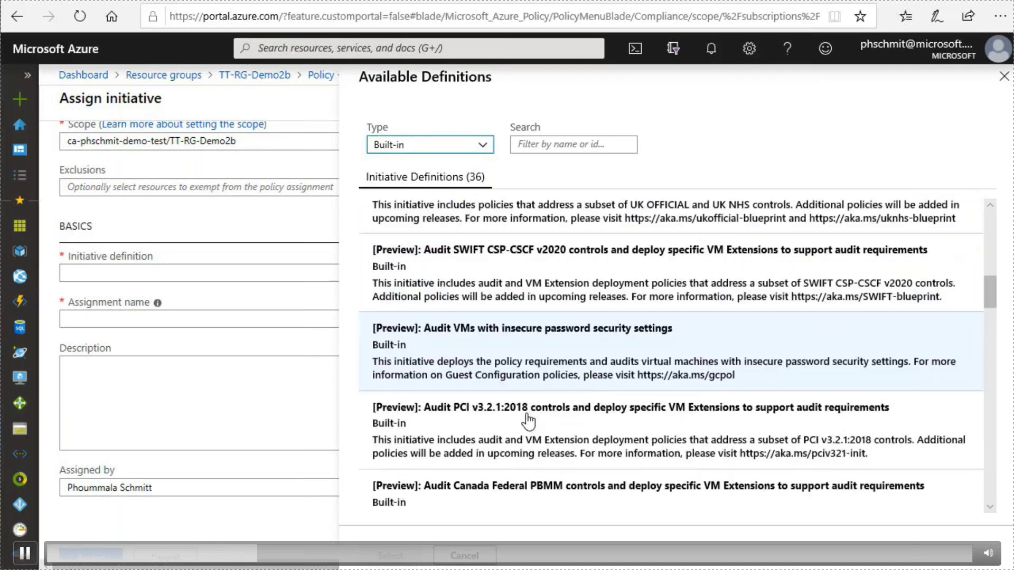
pyautogui.click(528, 421)
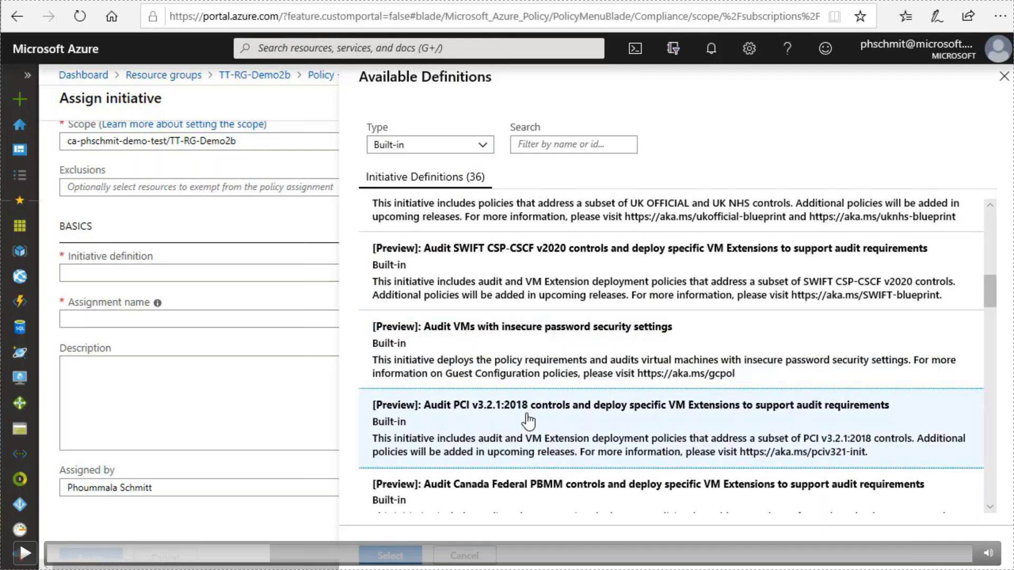
pyautogui.press('space')
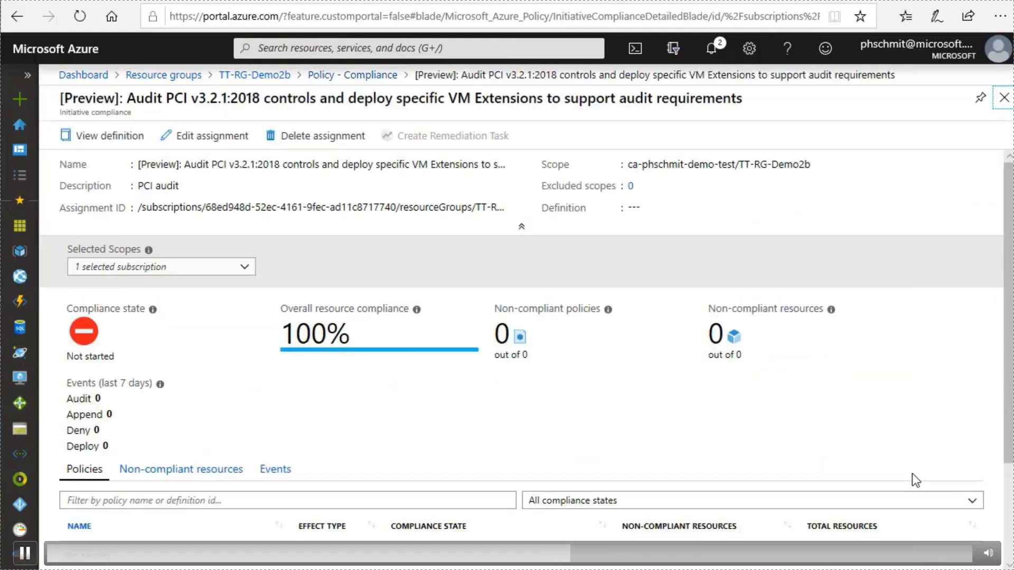
pyautogui.press('space')
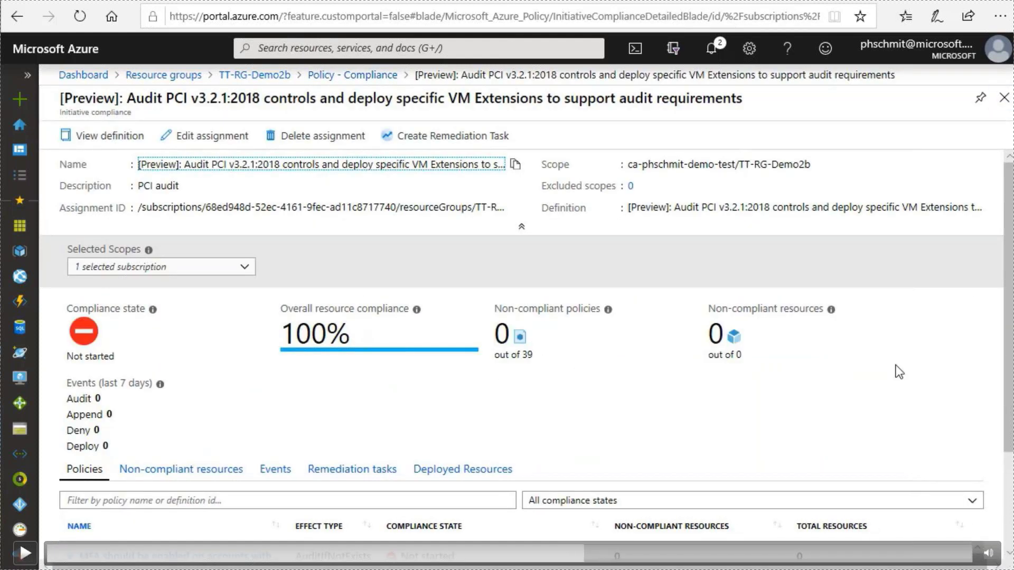
pyautogui.press('space')
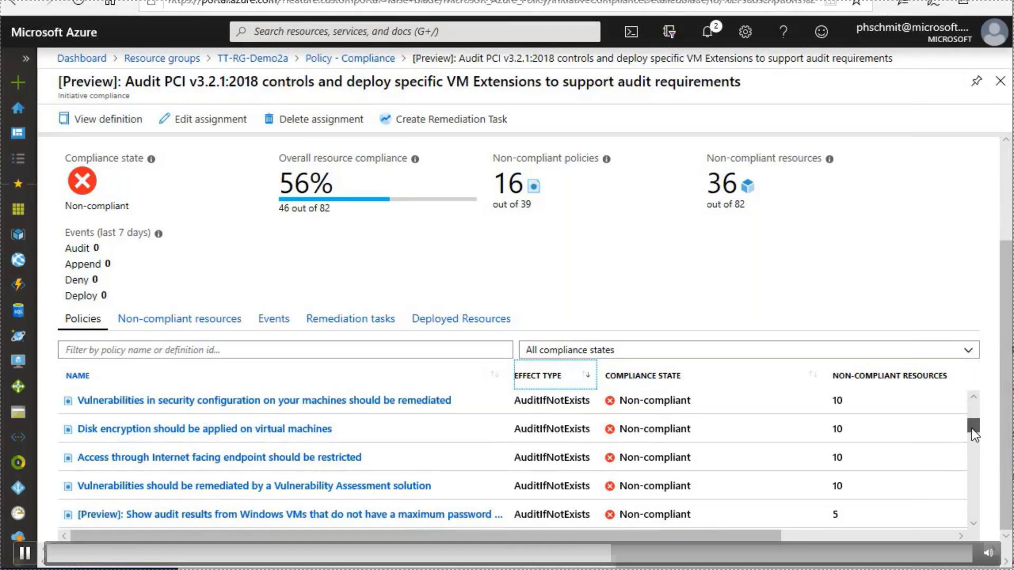
pyautogui.press('space')
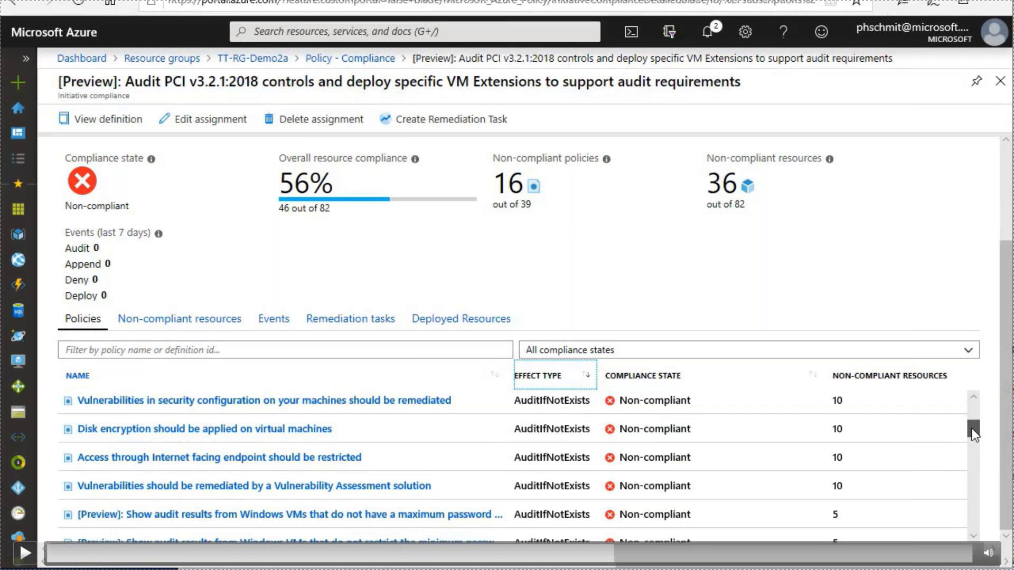
pyautogui.press('space')
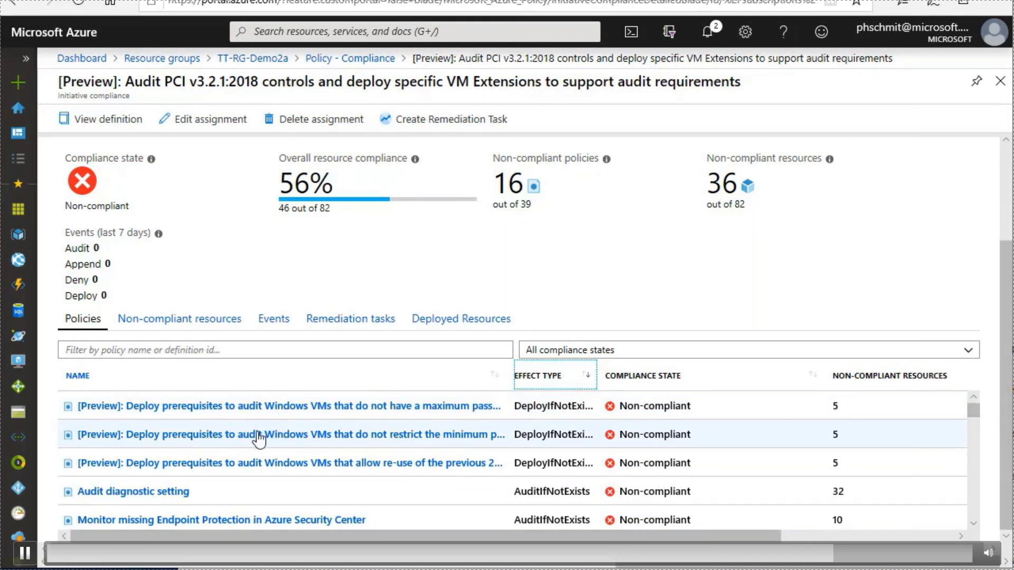
pyautogui.press('space')
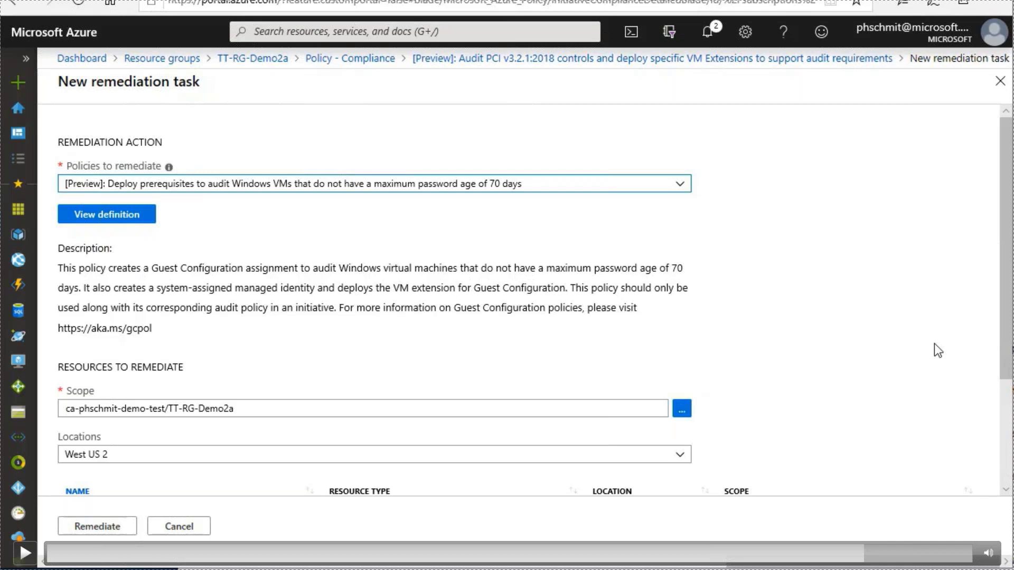
pyautogui.press('space')
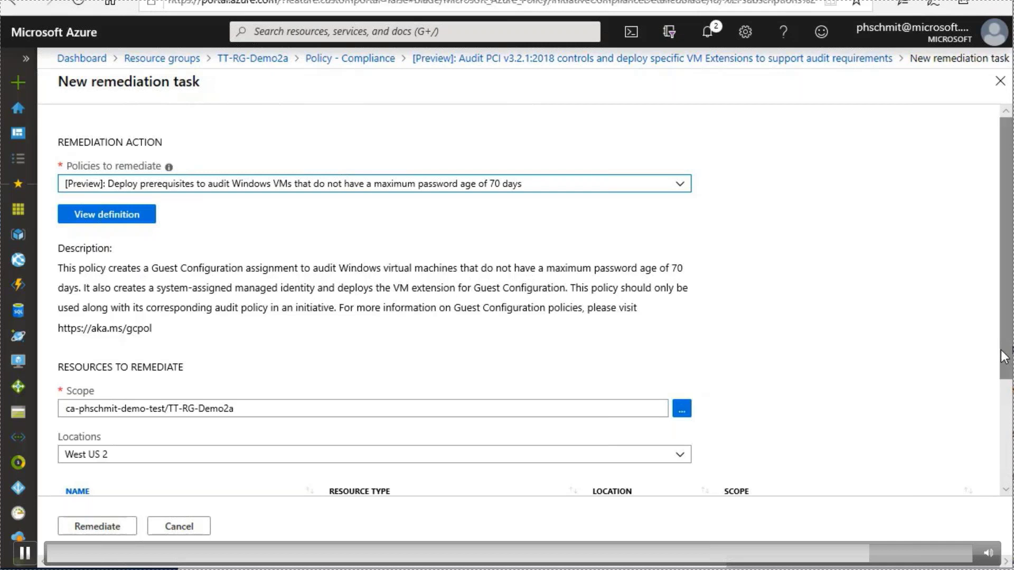
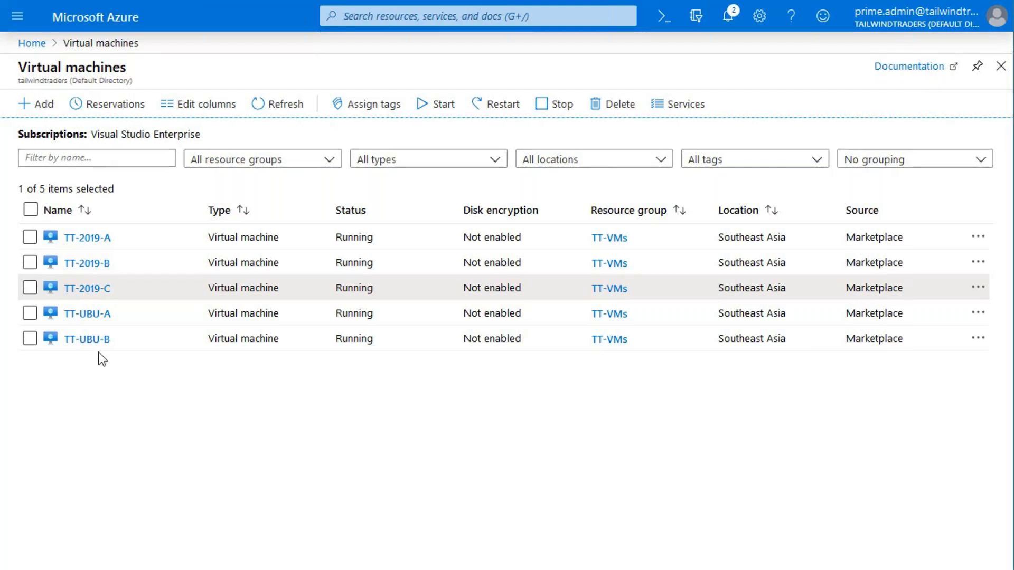
# Resize the TT-2019-C virtual machine to the Standard DS11_v2 size after clearing all size filters.
pyautogui.click(87, 289)
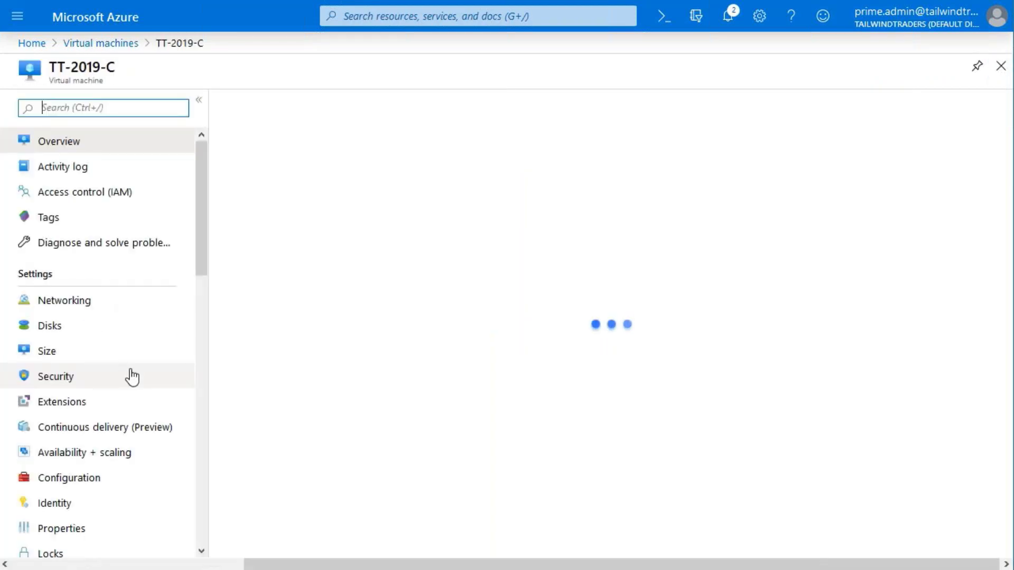
pyautogui.click(53, 355)
pyautogui.click(54, 355)
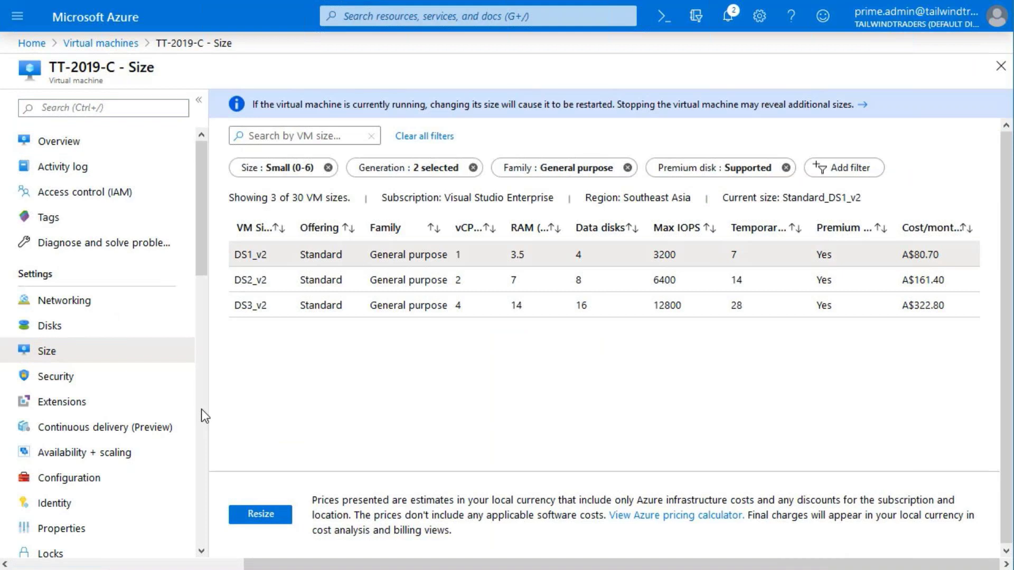
pyautogui.click(418, 139)
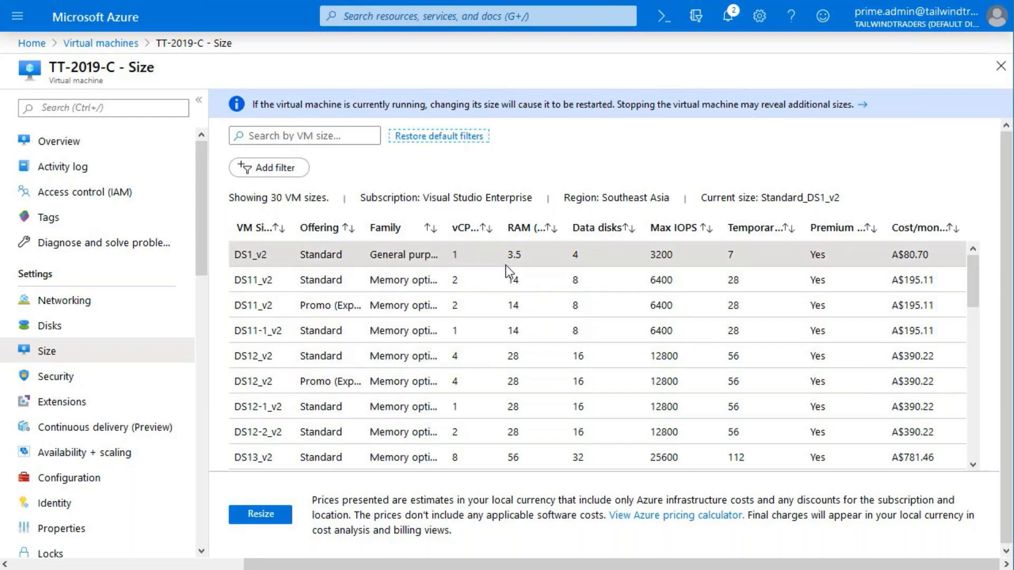
pyautogui.click(457, 282)
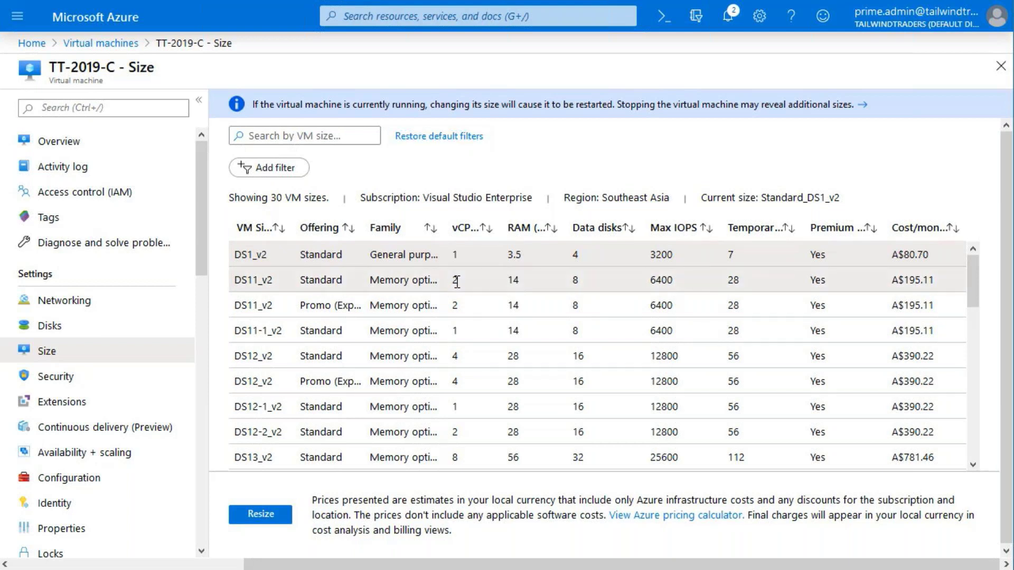
pyautogui.click(261, 515)
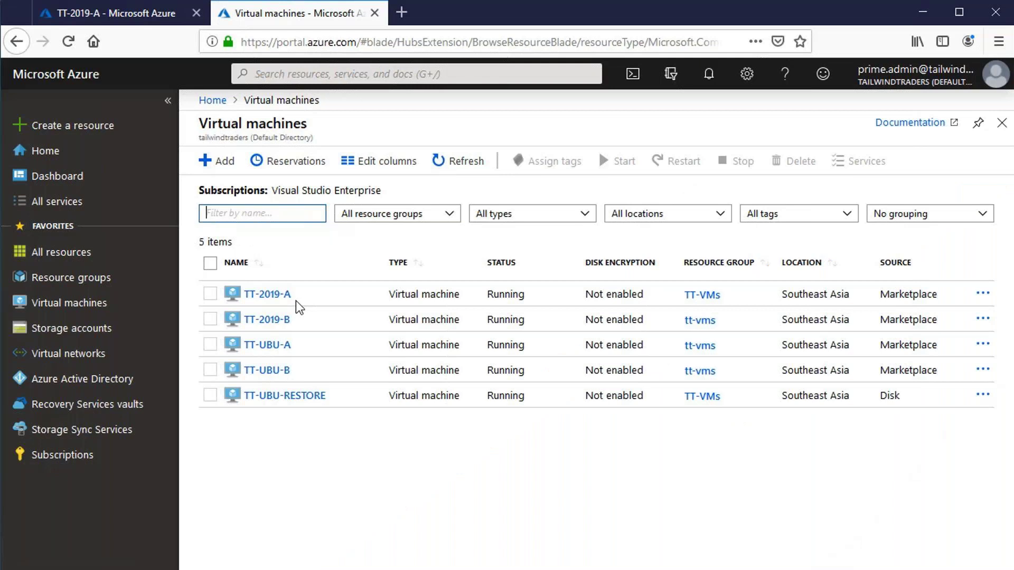
# Open the Update management page of the TT-2019-A virtual machine.
pyautogui.click(270, 300)
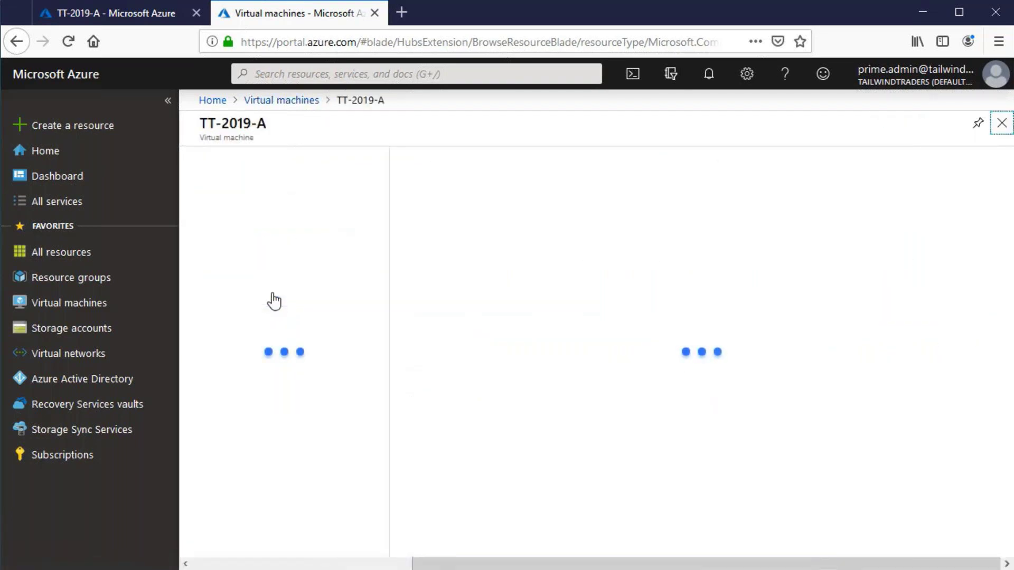
pyautogui.scroll(-3, 280, 355)
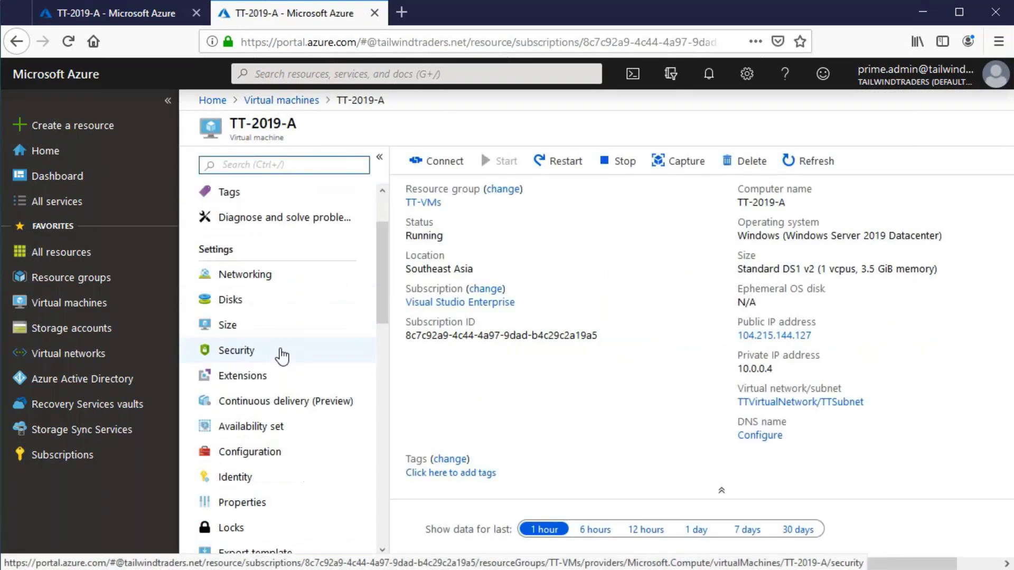
pyautogui.scroll(-3, 281, 358)
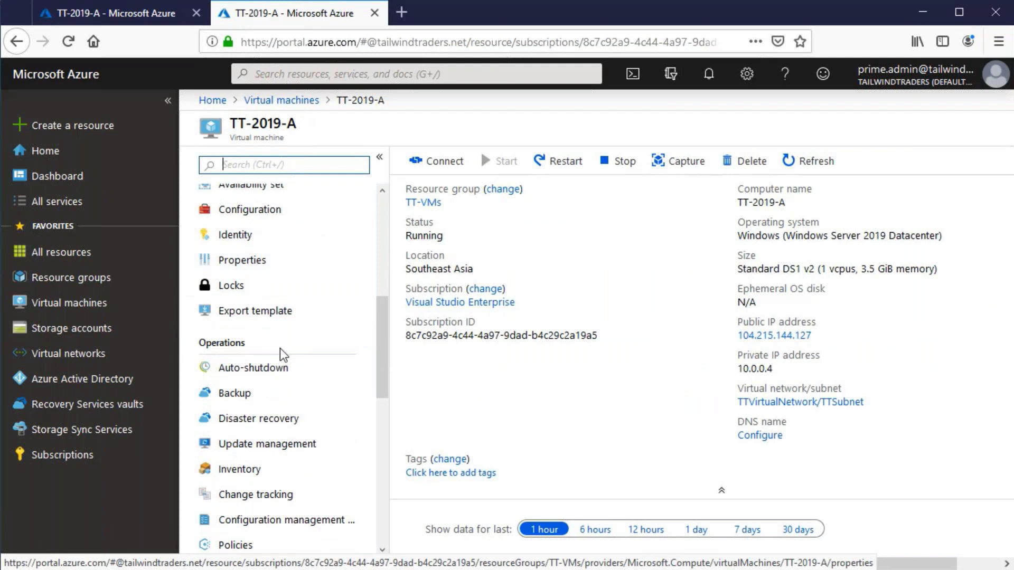
pyautogui.click(275, 446)
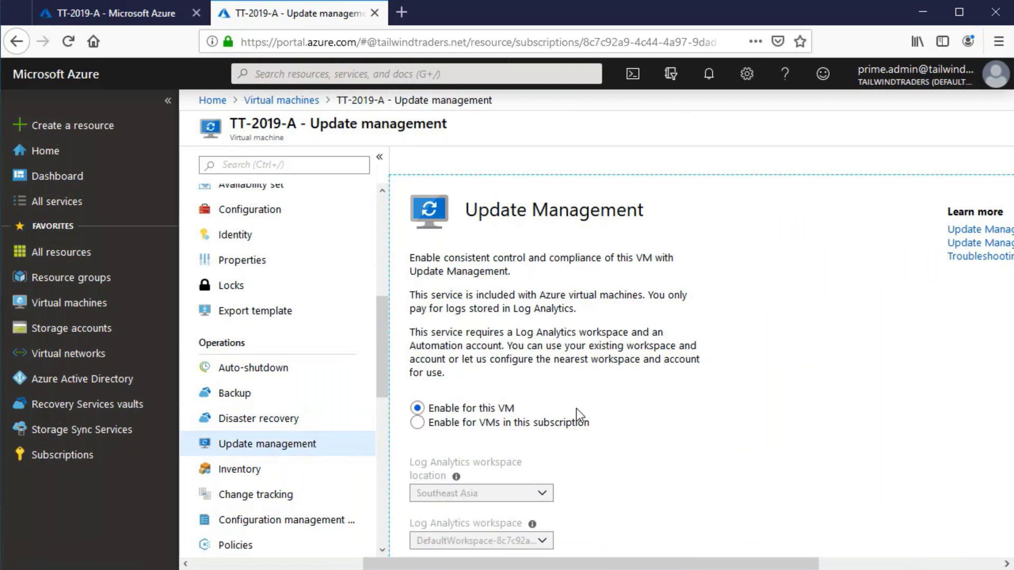
# Enable Update Management for the TT-2019-A virtual machine only, with the default workspace and Automation account.
pyautogui.scroll(-3, 576, 408)
pyautogui.scroll(-2, 576, 408)
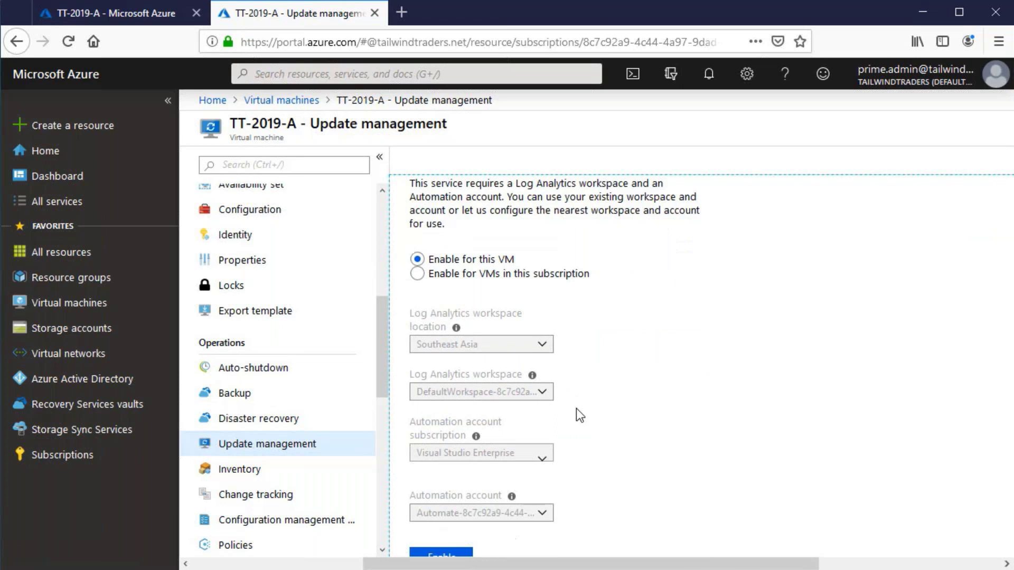
pyautogui.click(445, 526)
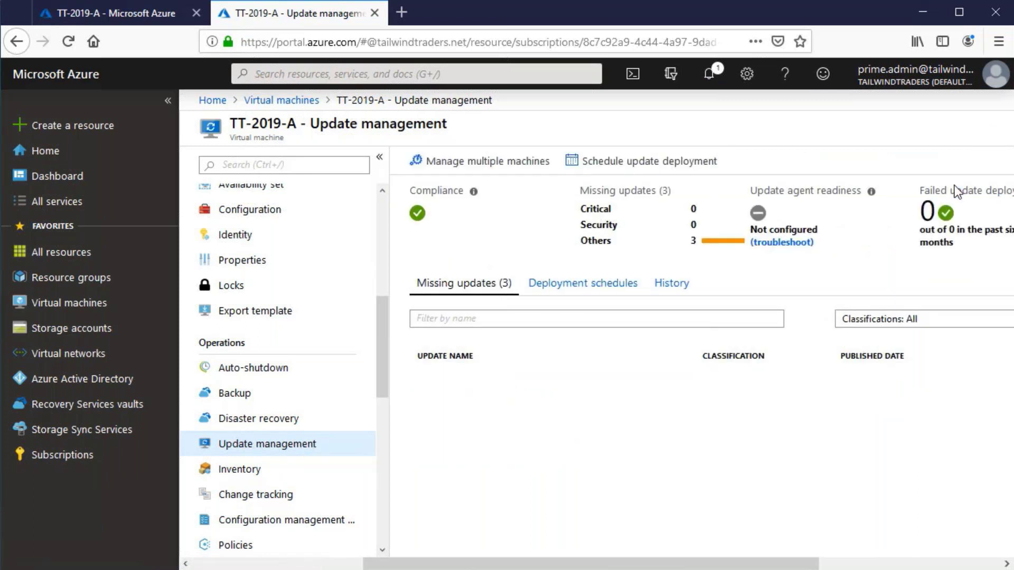
# From the TT-UBU-A virtual machine's Update management page, choose to enable VMs in this subscription and open the machine selection.
pyautogui.click(73, 302)
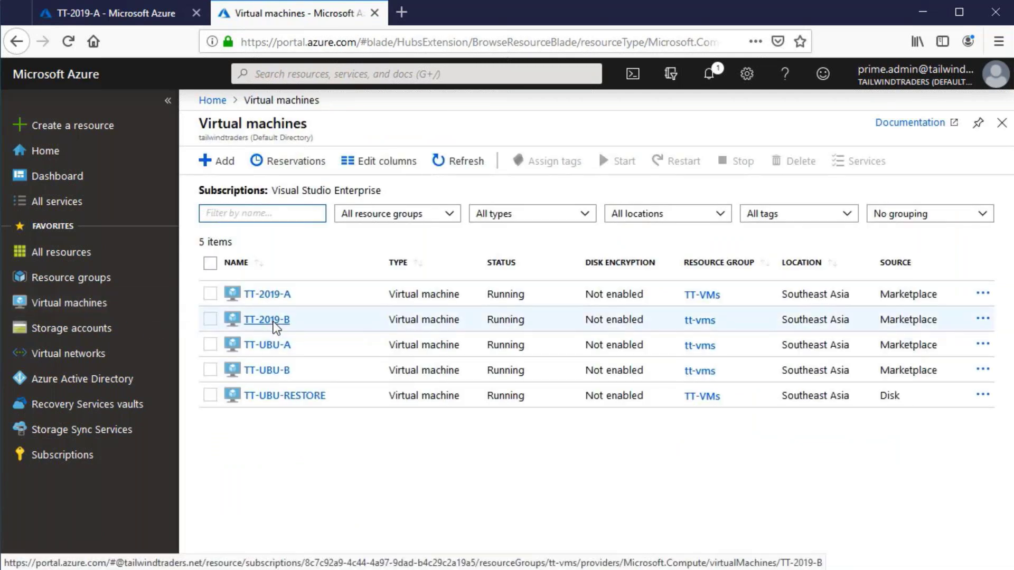
pyautogui.click(270, 345)
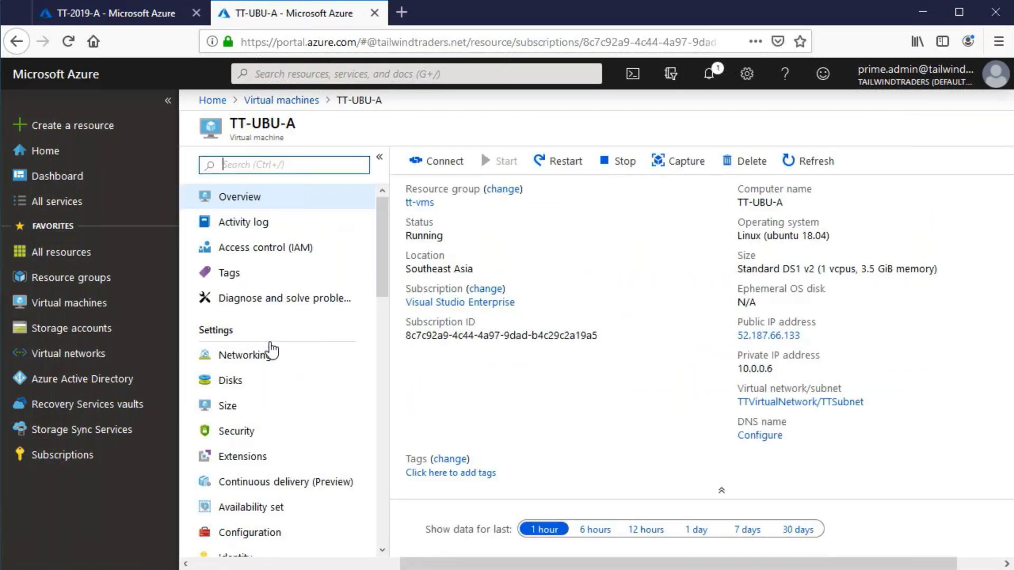
pyautogui.scroll(-5, 272, 351)
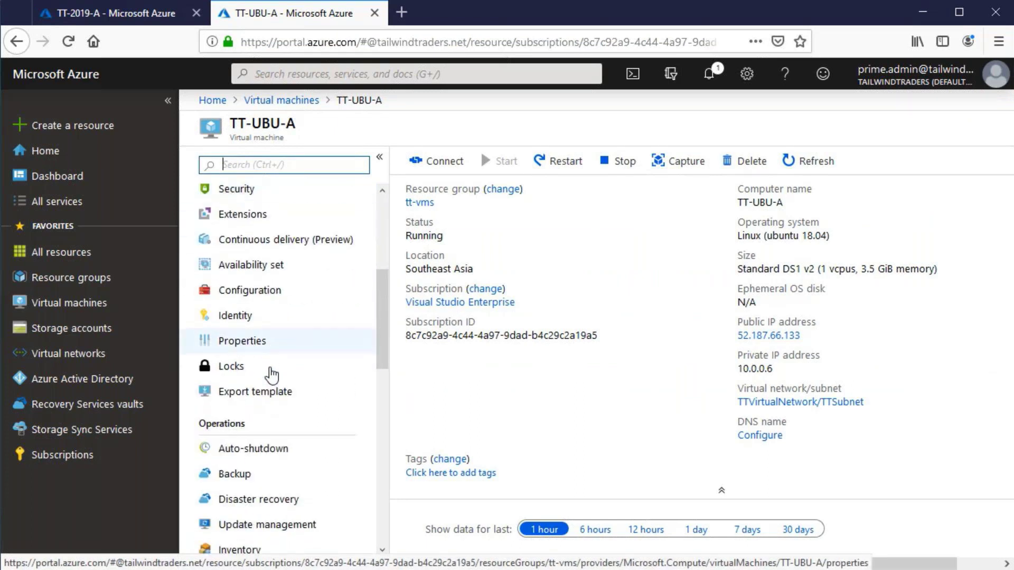
pyautogui.click(270, 524)
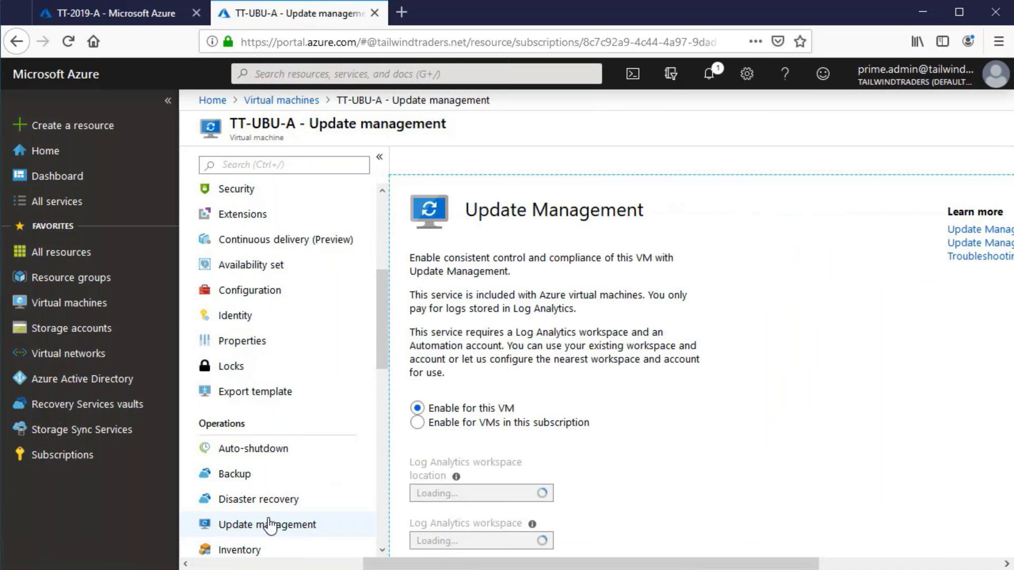
pyautogui.click(417, 424)
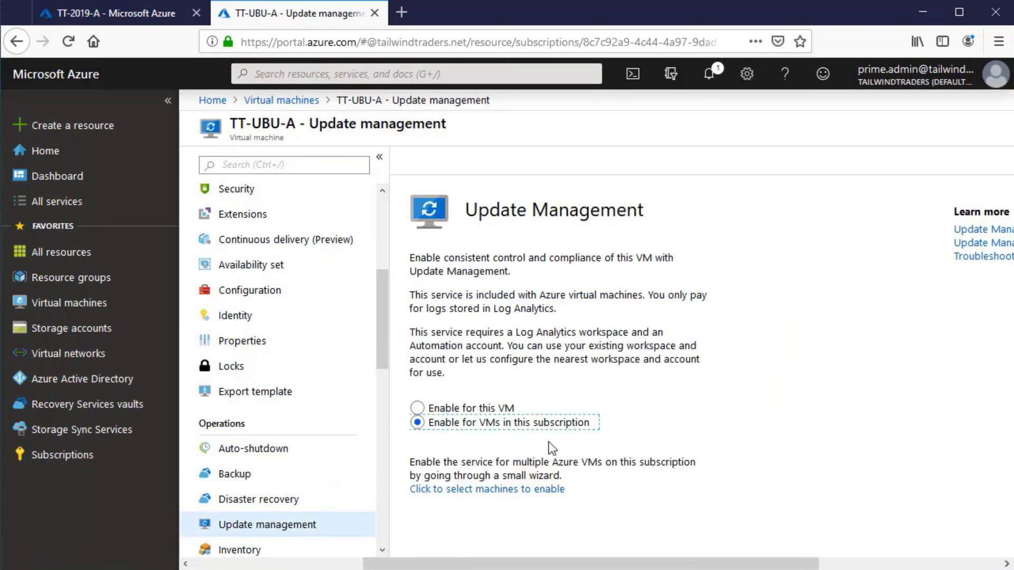
pyautogui.click(528, 490)
# Enable Update Management for tt-2019-b, tt-ubu-a, tt-ubu-b and tt-ubu-restore together.
pyautogui.press('Tab')
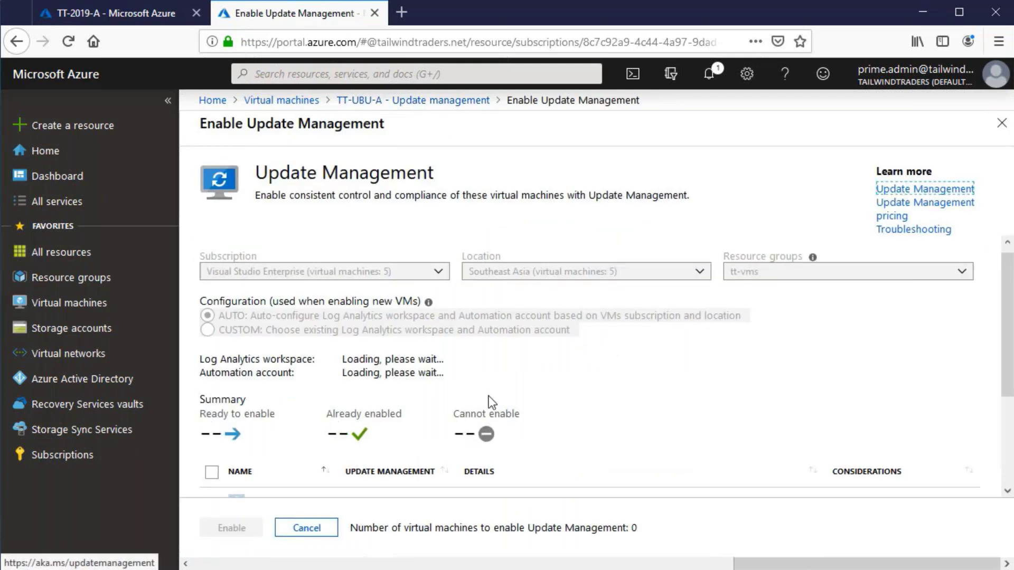
pyautogui.scroll(-3, 491, 402)
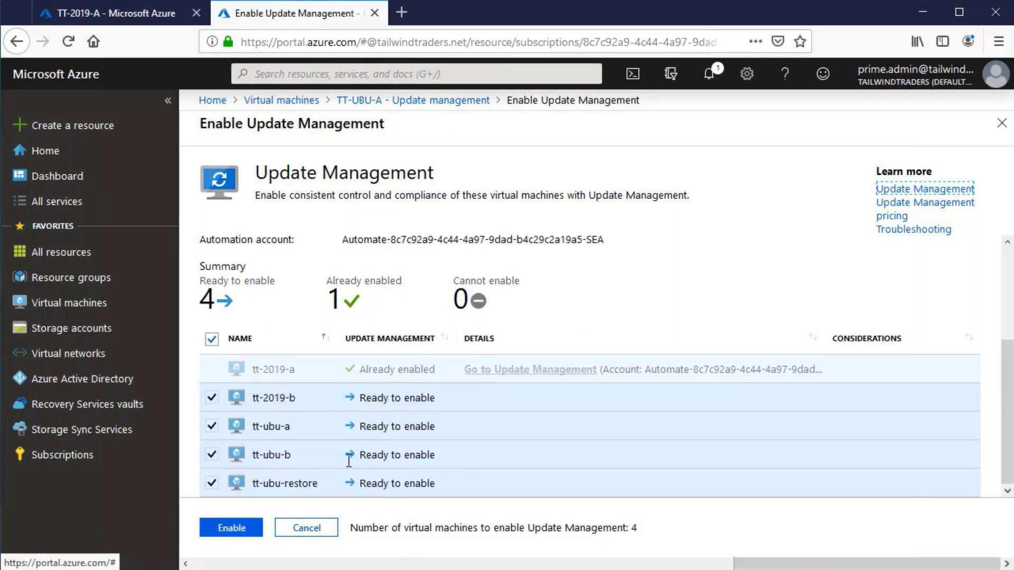
pyautogui.click(210, 488)
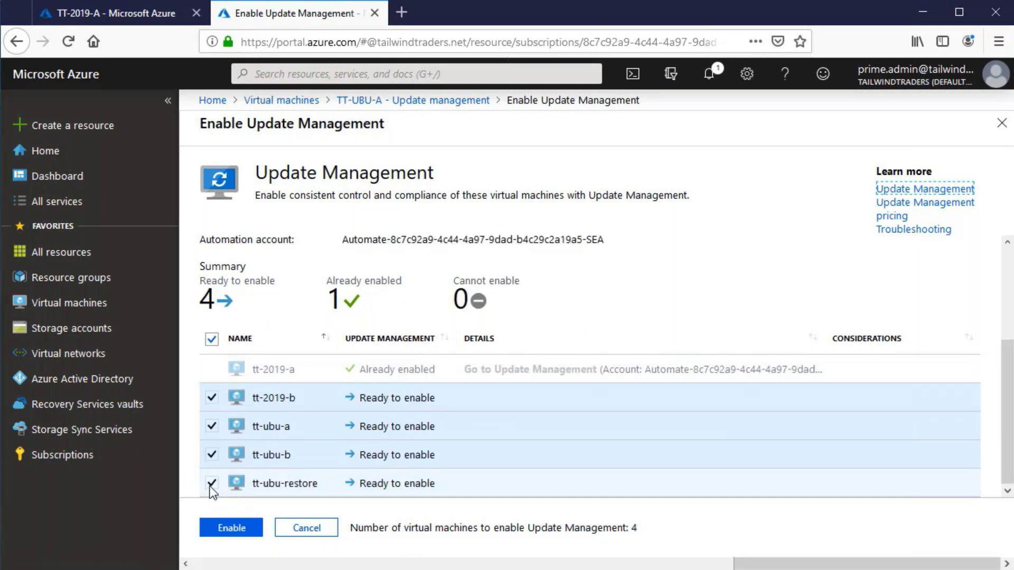
pyautogui.click(225, 536)
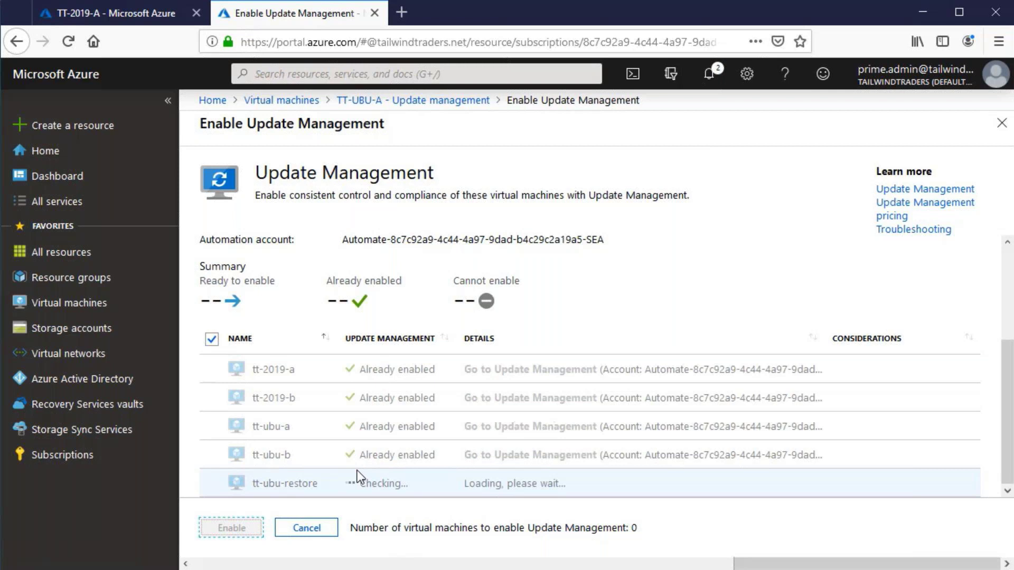
# Return to the virtual machines list and open the Update management page of TT-2019-A.
pyautogui.click(269, 102)
pyautogui.click(268, 296)
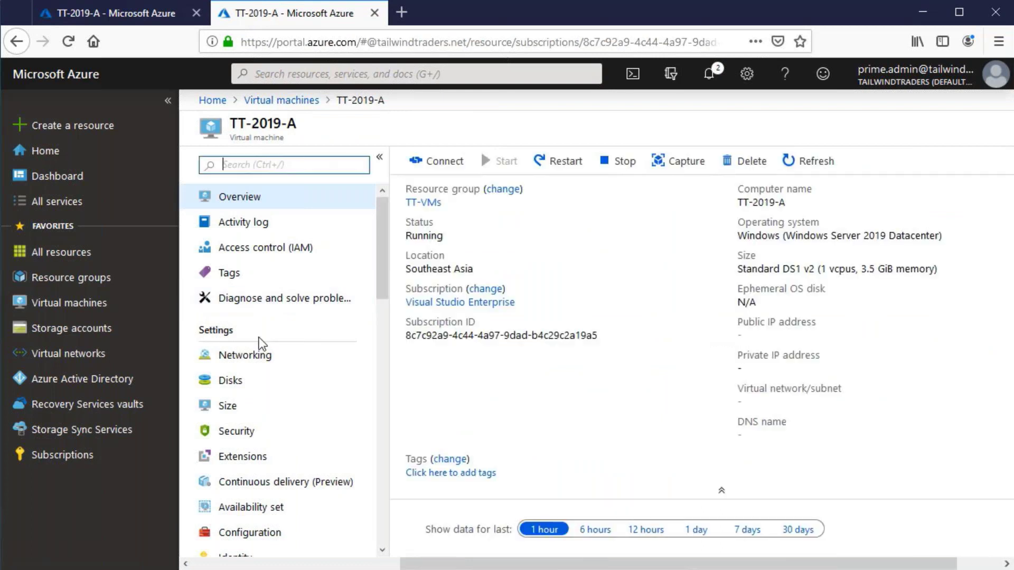
pyautogui.scroll(-3, 260, 343)
pyautogui.scroll(-2, 261, 346)
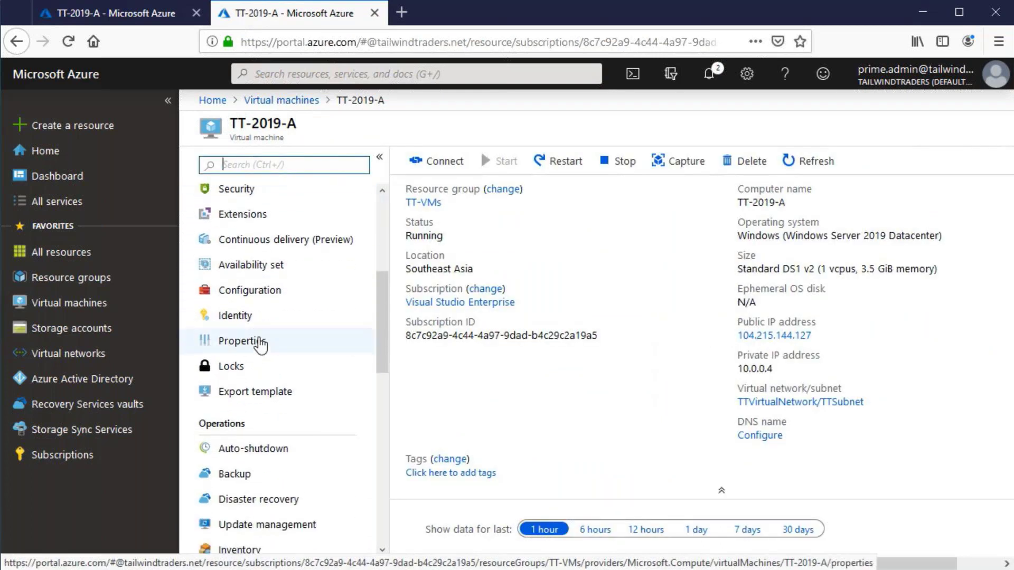
pyautogui.click(235, 523)
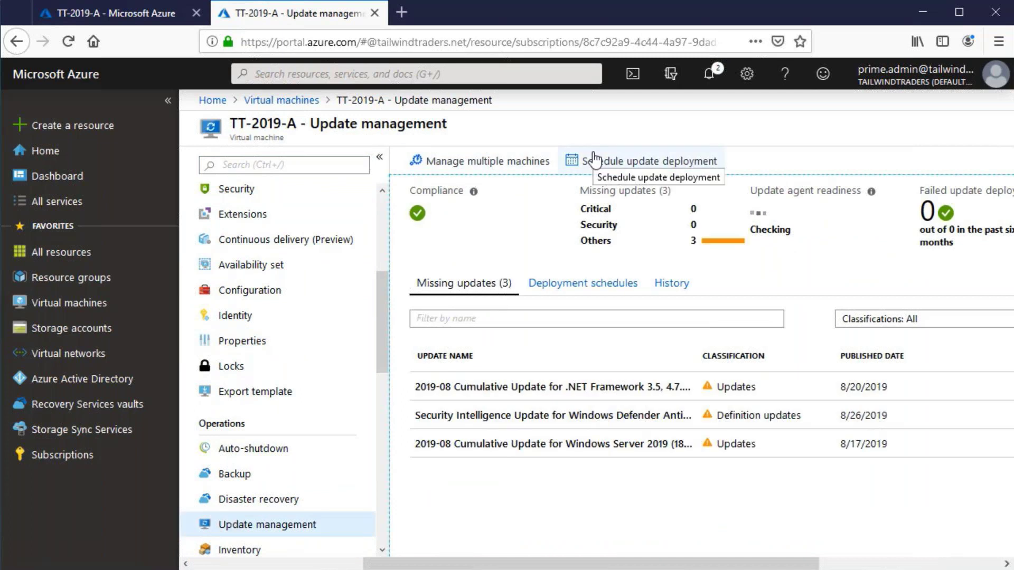
# Start an update deployment named TT-2019-A, keep all update classifications selected and open the include/exclude updates settings.
pyautogui.click(595, 159)
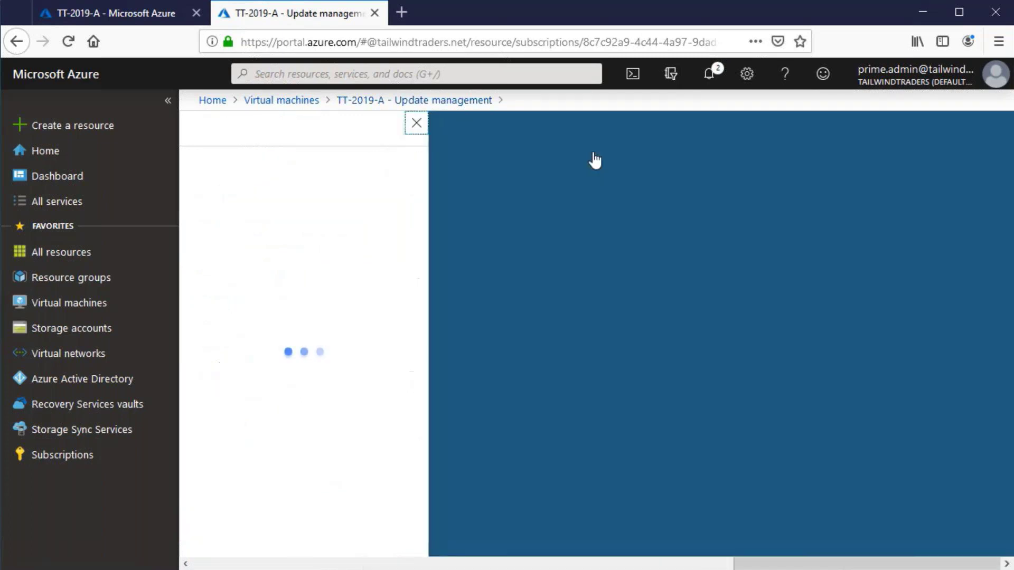
pyautogui.write('TT-')
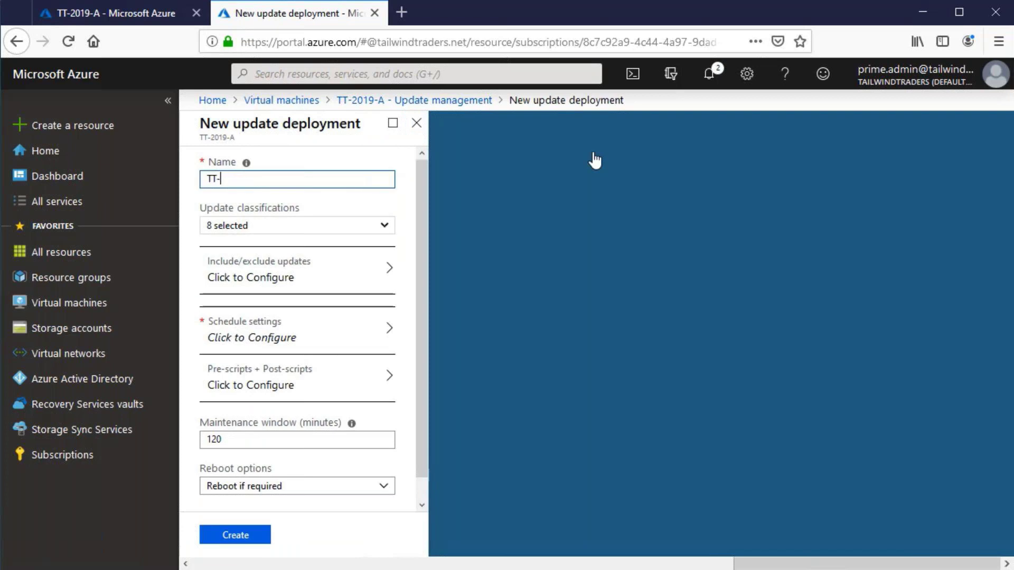
pyautogui.write('2019-A')
pyautogui.click(385, 227)
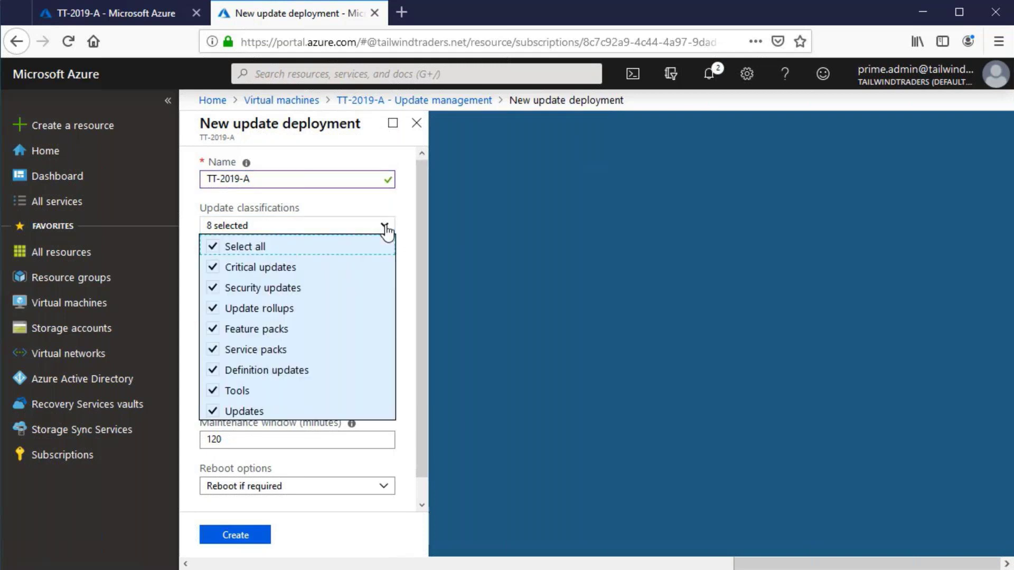
pyautogui.click(387, 231)
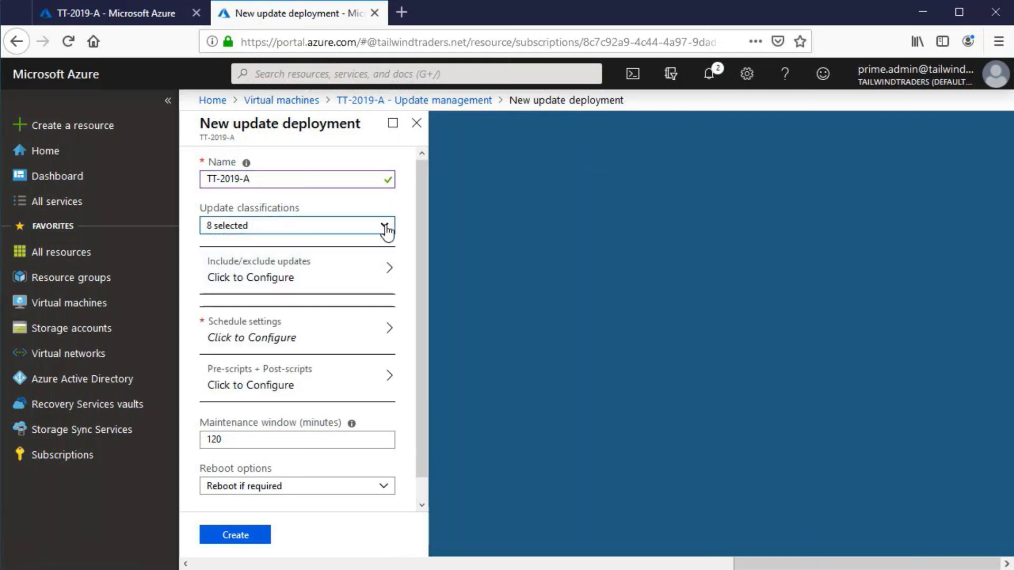
pyautogui.click(369, 271)
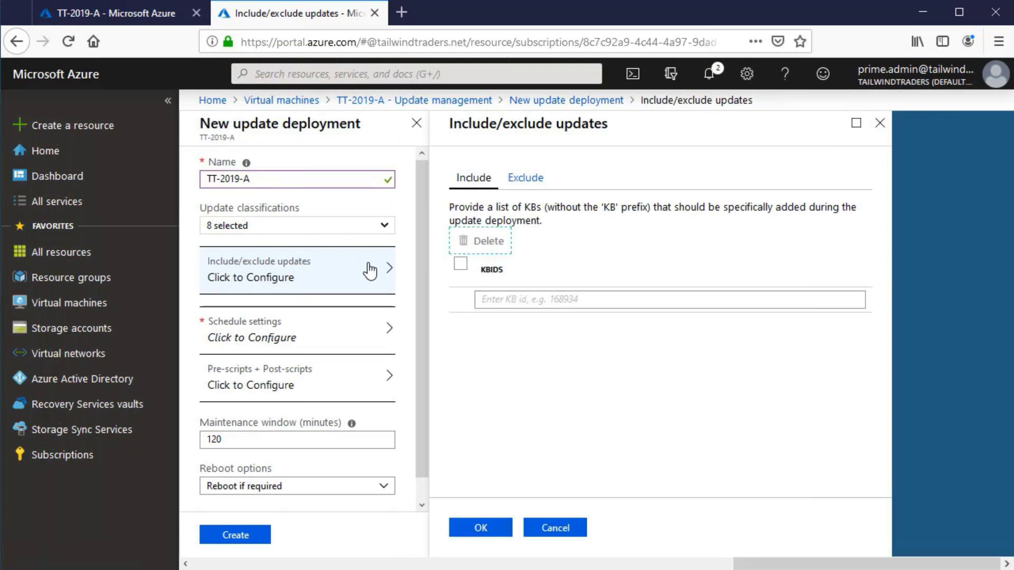
# Schedule the update deployment to run once on 08/27/2019 at 3:30 PM.
pyautogui.click(363, 334)
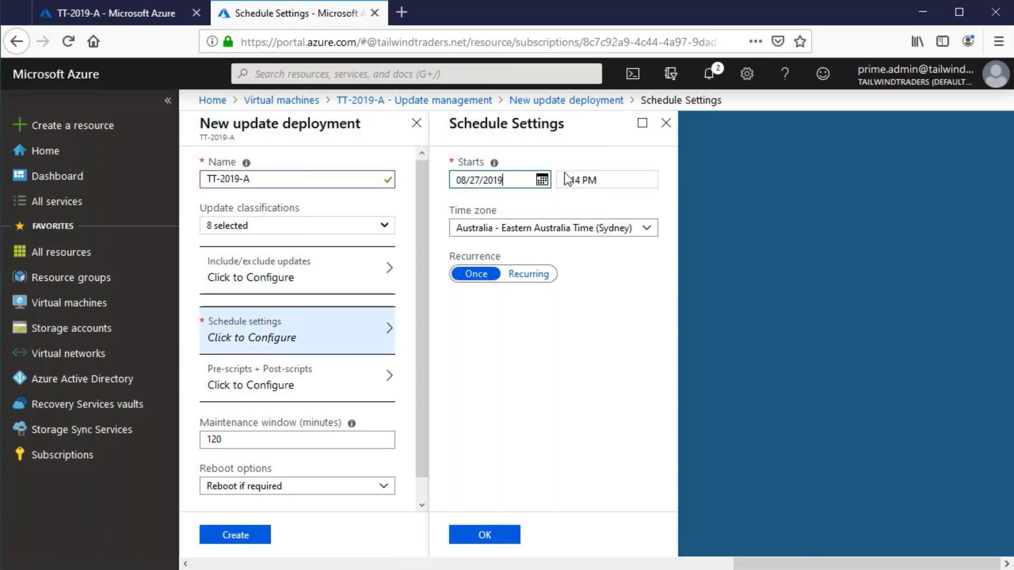
pyautogui.moveTo(569, 180); pyautogui.dragTo(575, 180)
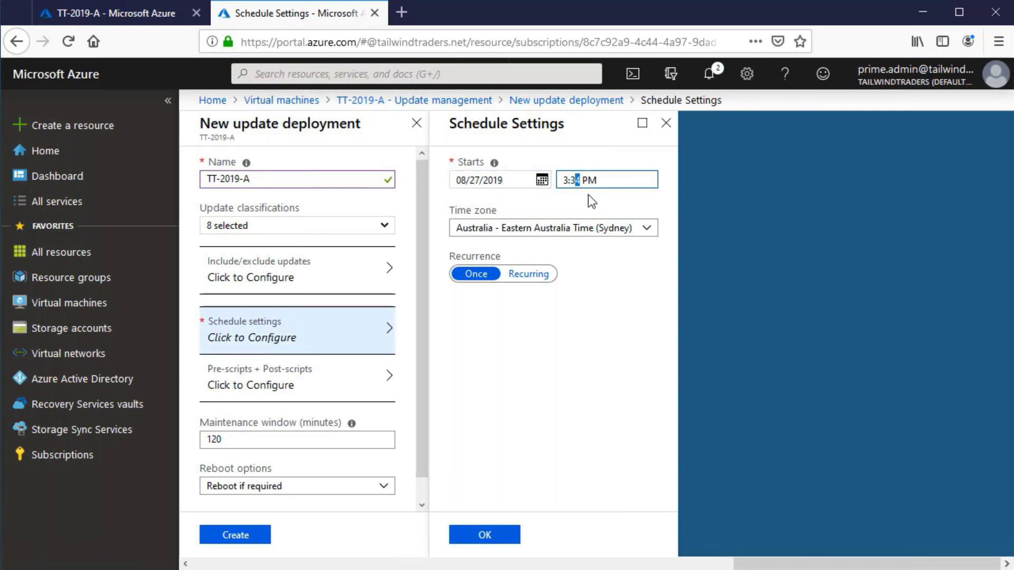
pyautogui.click(530, 423)
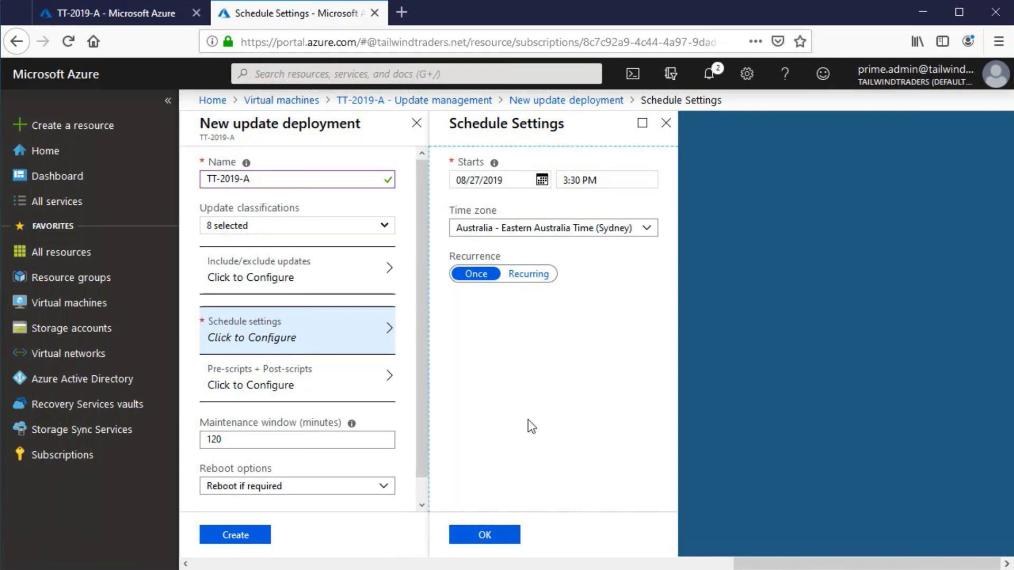
pyautogui.click(477, 539)
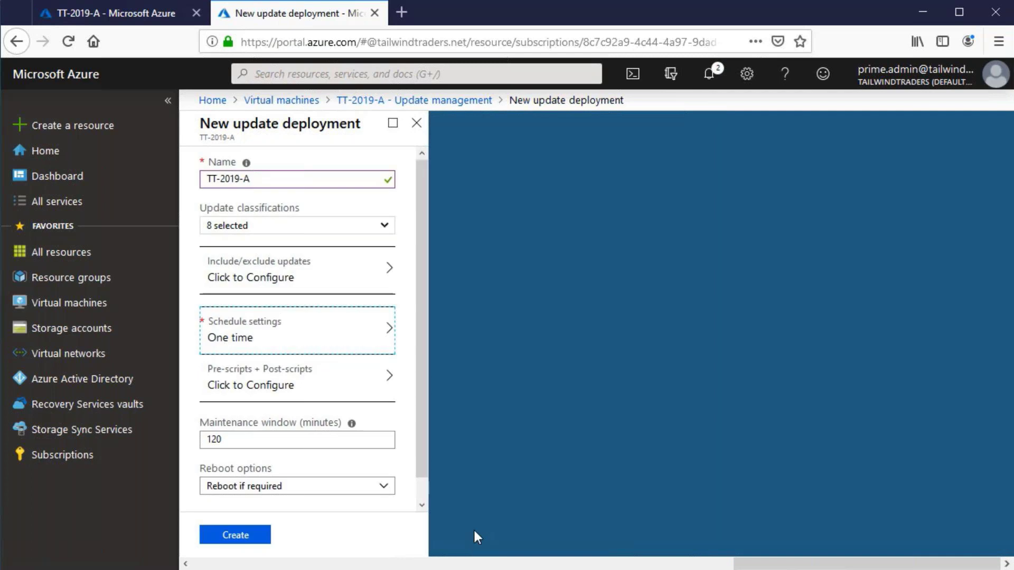
# Check the pre-script and post-script options, then create the deployment with the 120-minute maintenance window and Reboot if required.
pyautogui.click(306, 391)
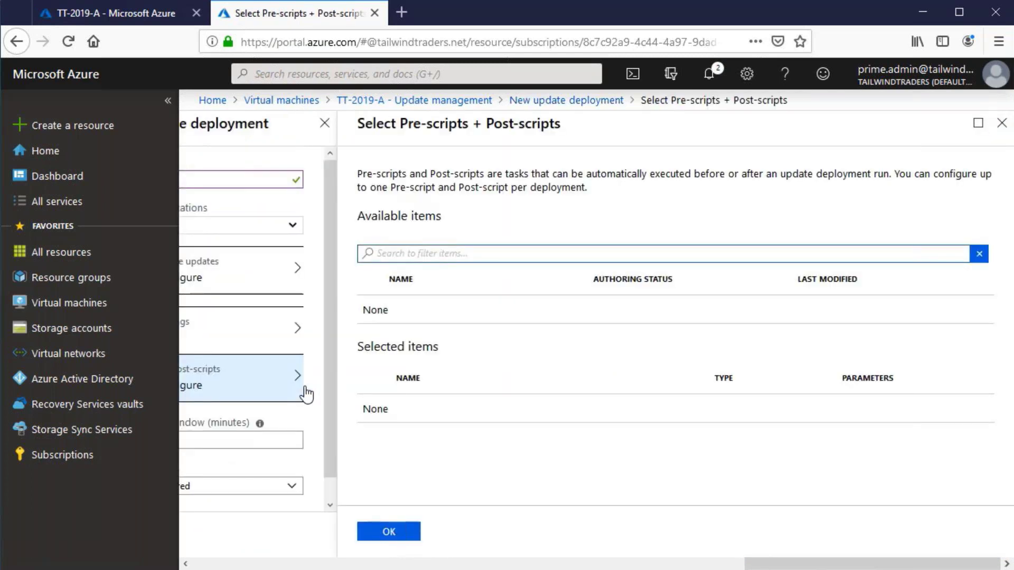
pyautogui.click(1000, 131)
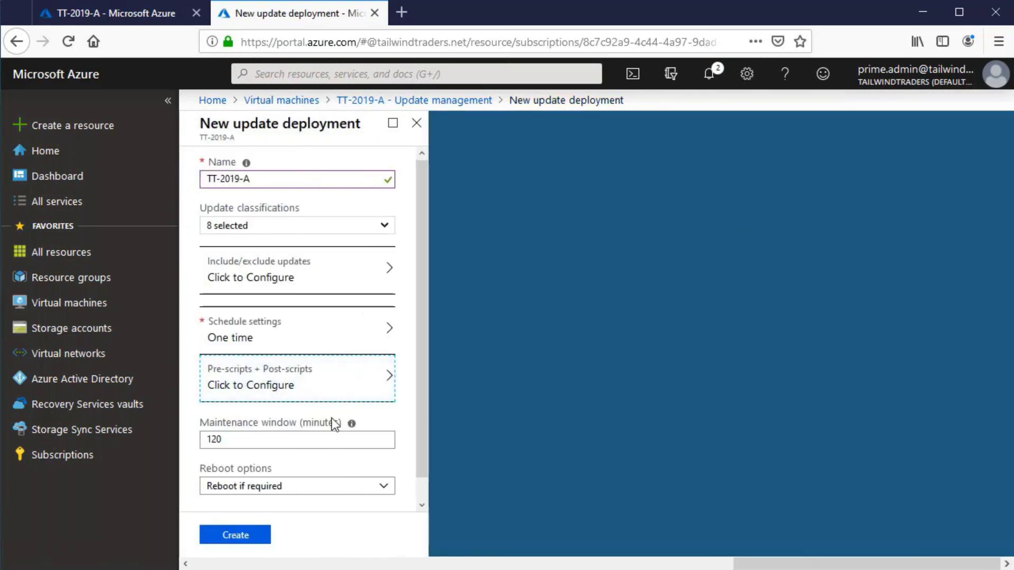
pyautogui.click(296, 438)
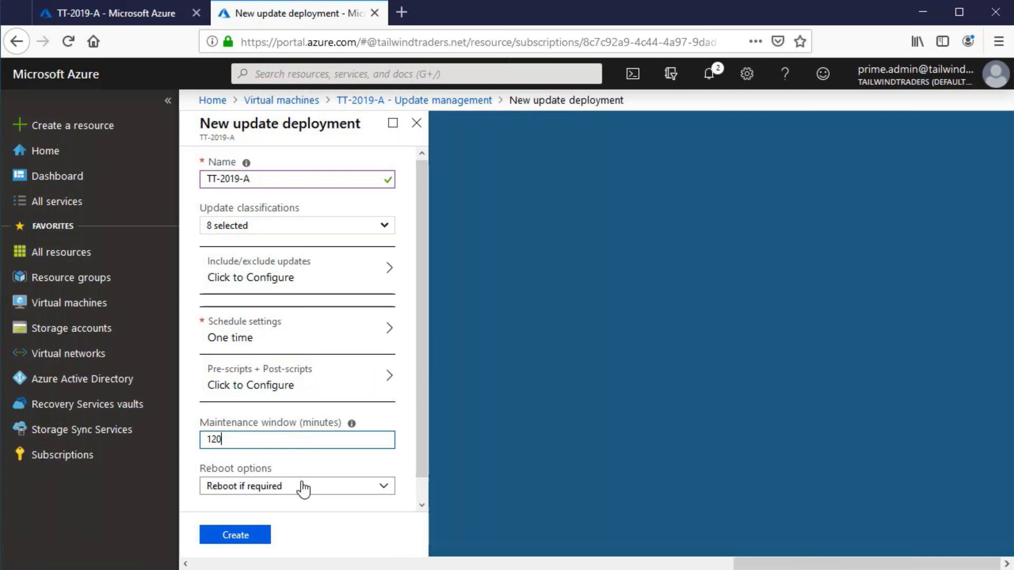
pyautogui.scroll(-1, 309, 465)
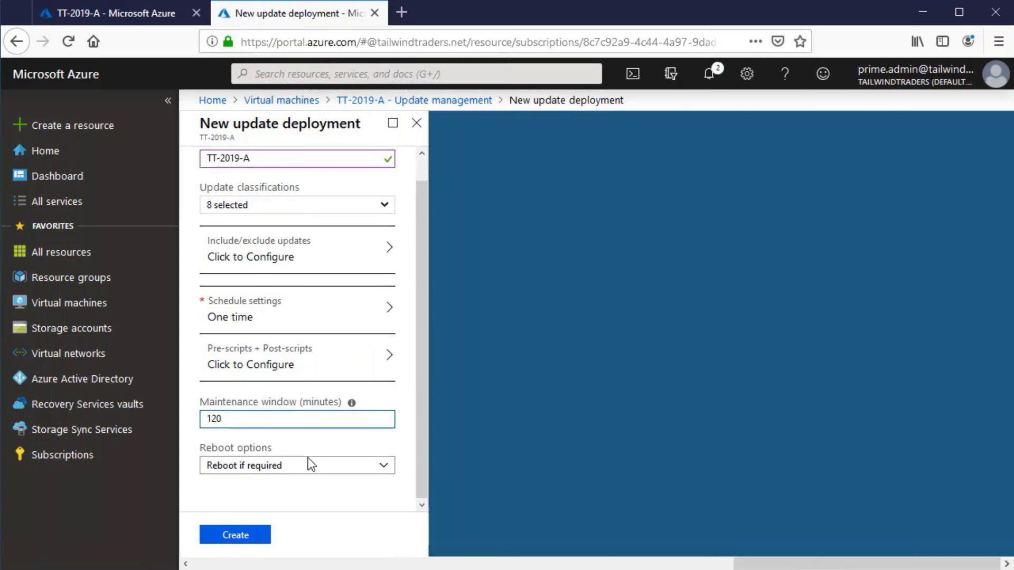
pyautogui.click(227, 544)
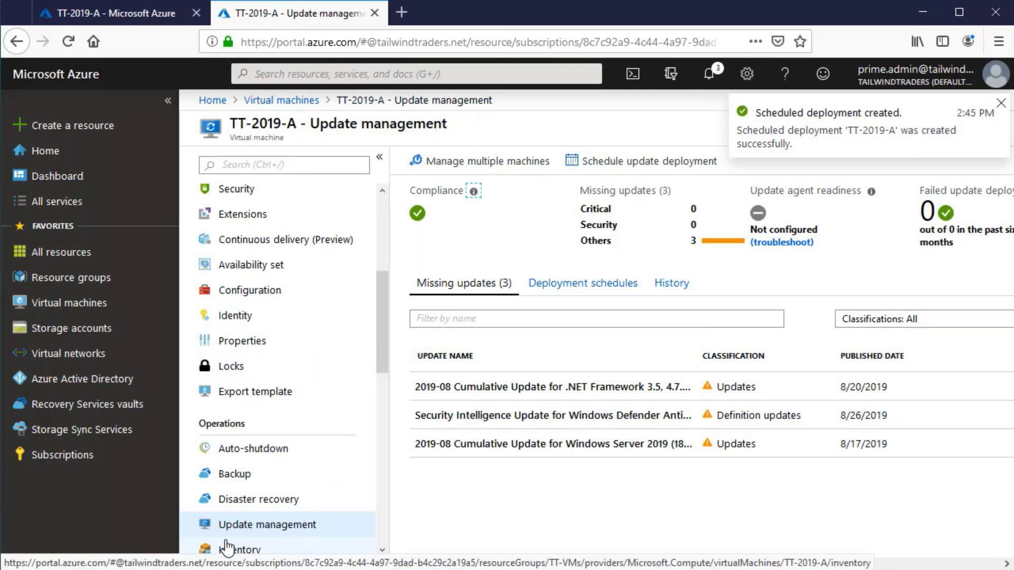
# Review the deployment schedules and missing updates of TT-2019-A, collapsing the portal's main navigation for more room.
pyautogui.click(583, 283)
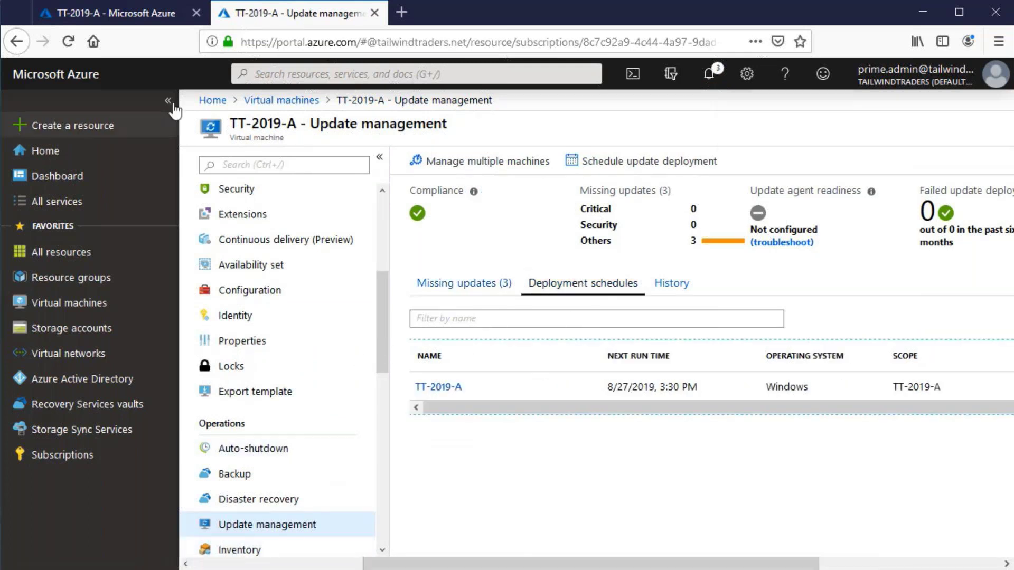
pyautogui.click(168, 101)
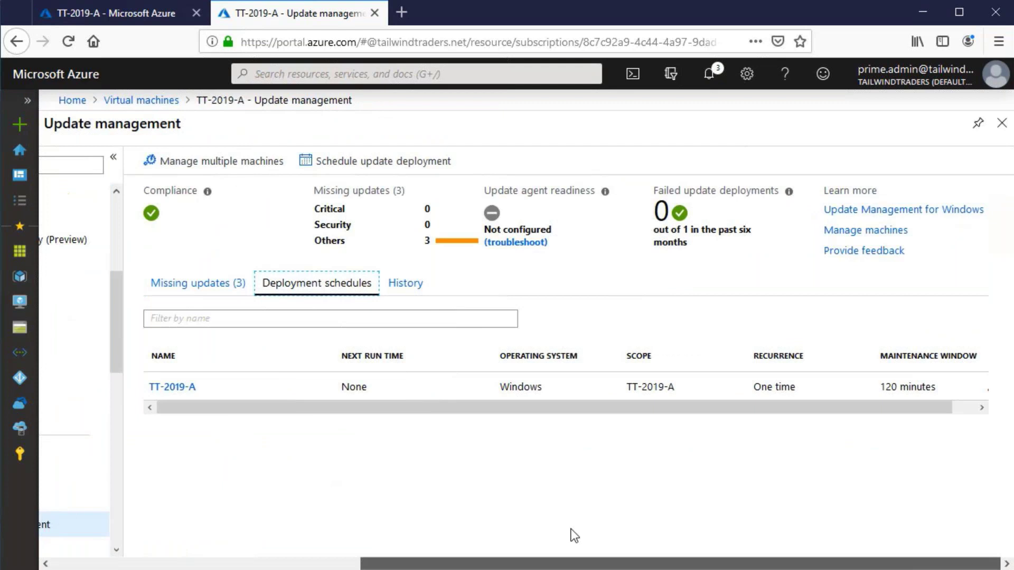
pyautogui.click(194, 285)
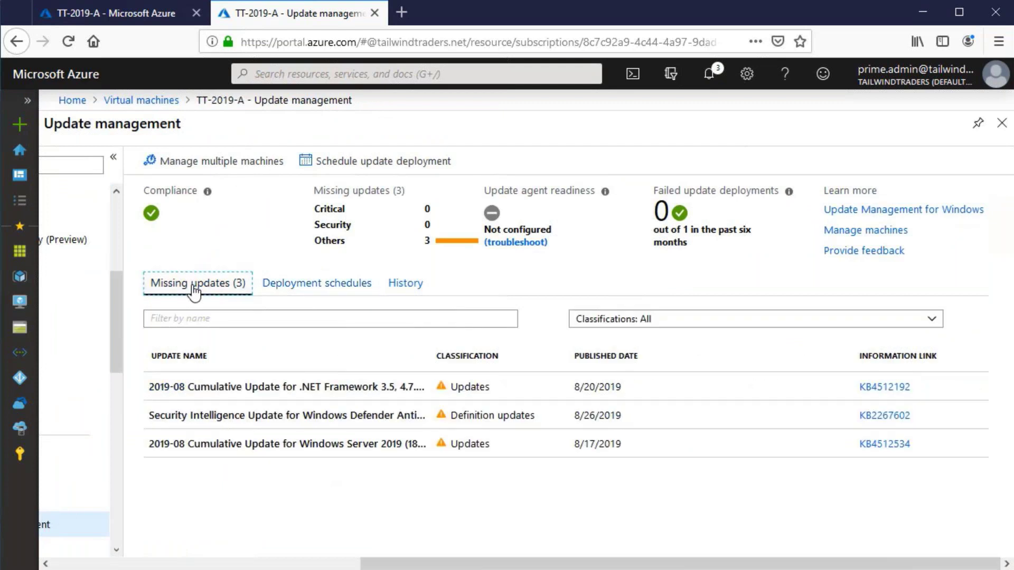
# Open the TT-2019-A Inventory and widen the Name column to read the full software titles.
pyautogui.moveTo(379, 563); pyautogui.dragTo(274, 555)
pyautogui.click(100, 554)
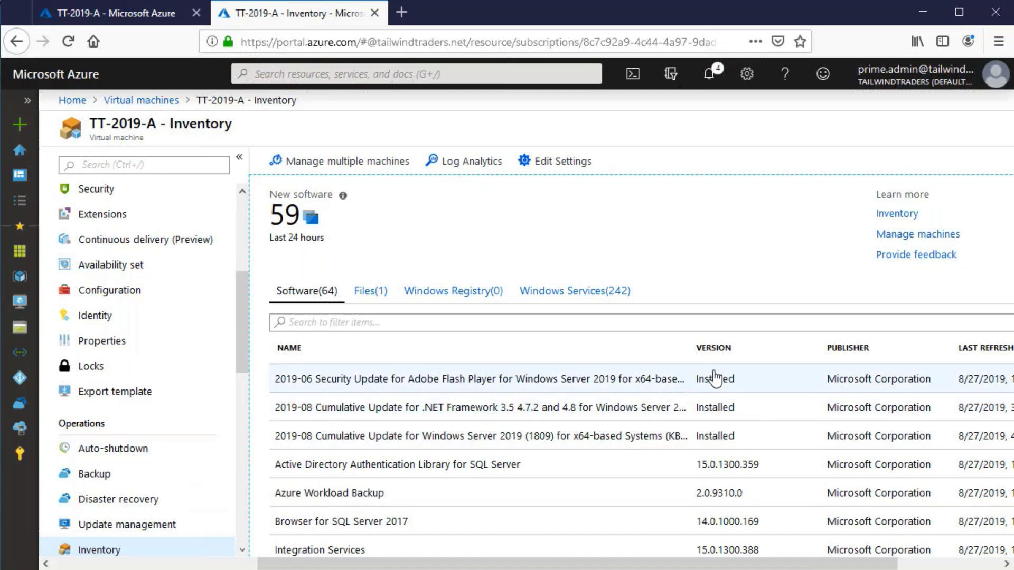
pyautogui.moveTo(688, 347); pyautogui.dragTo(760, 354)
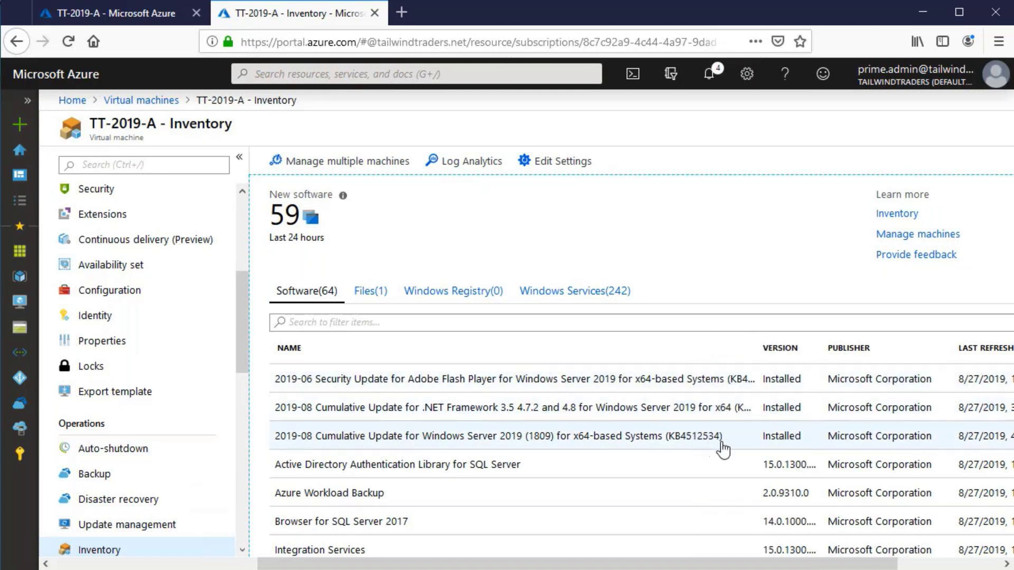
# Go back to the TT-2019-A Update management page and open the update overview for managing multiple machines.
pyautogui.click(148, 524)
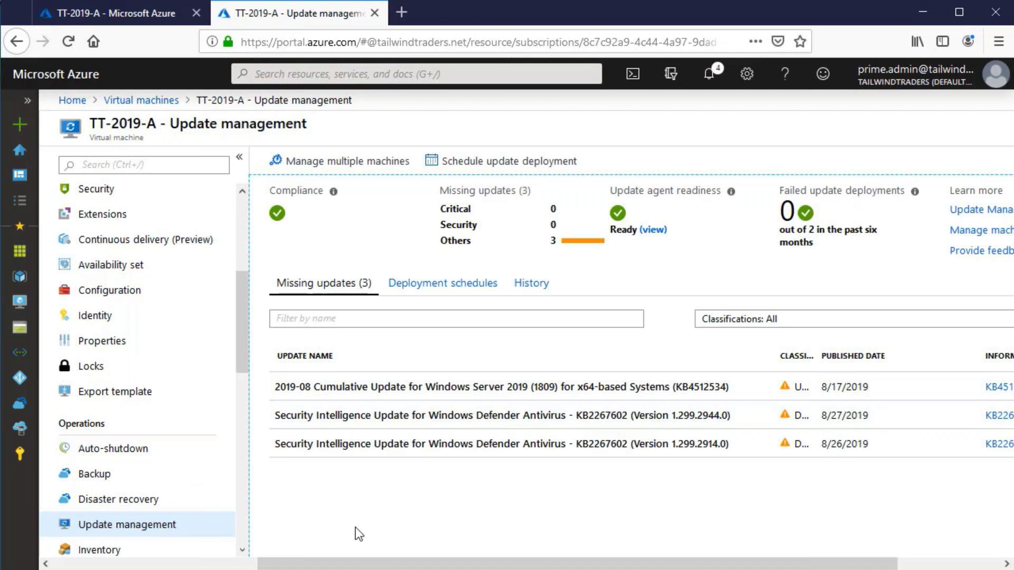
pyautogui.click(352, 163)
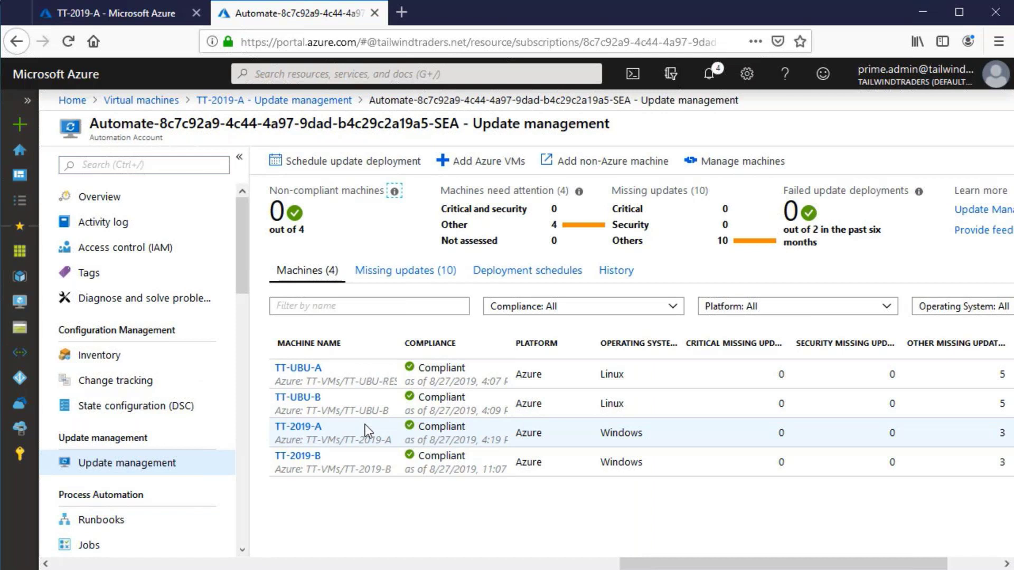
# Review the missing updates across all managed machines in the Automation account.
pyautogui.click(364, 281)
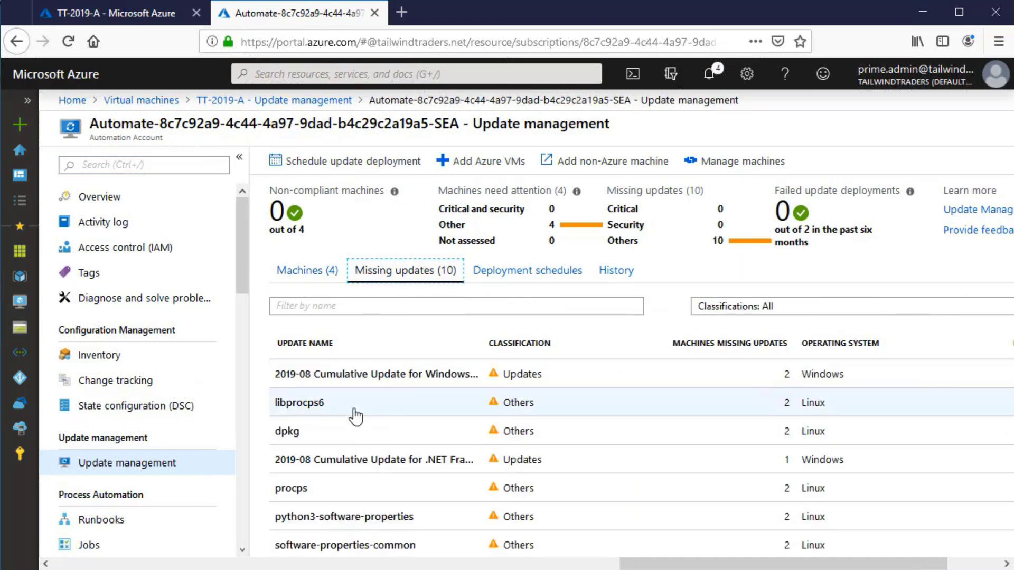
pyautogui.scroll(-3, 353, 418)
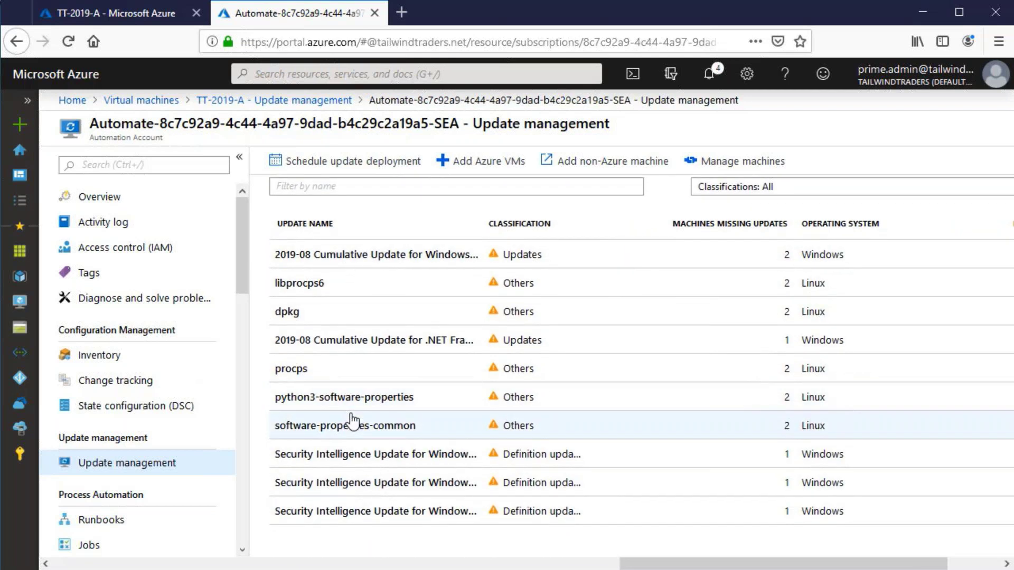
pyautogui.scroll(3, 353, 421)
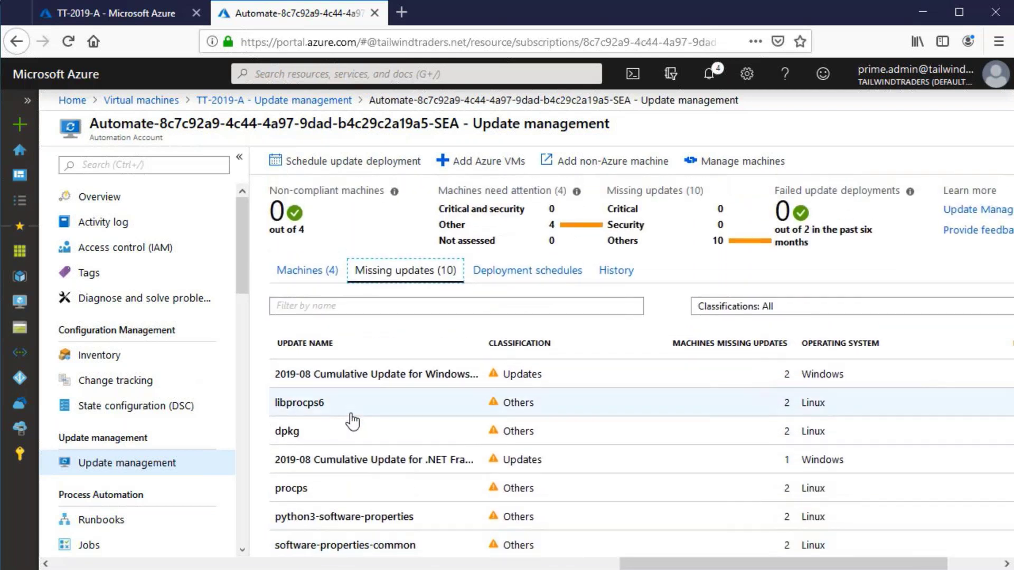
# Start a new update deployment named Update-Linux-Systems and set its operating system to Linux.
pyautogui.click(336, 169)
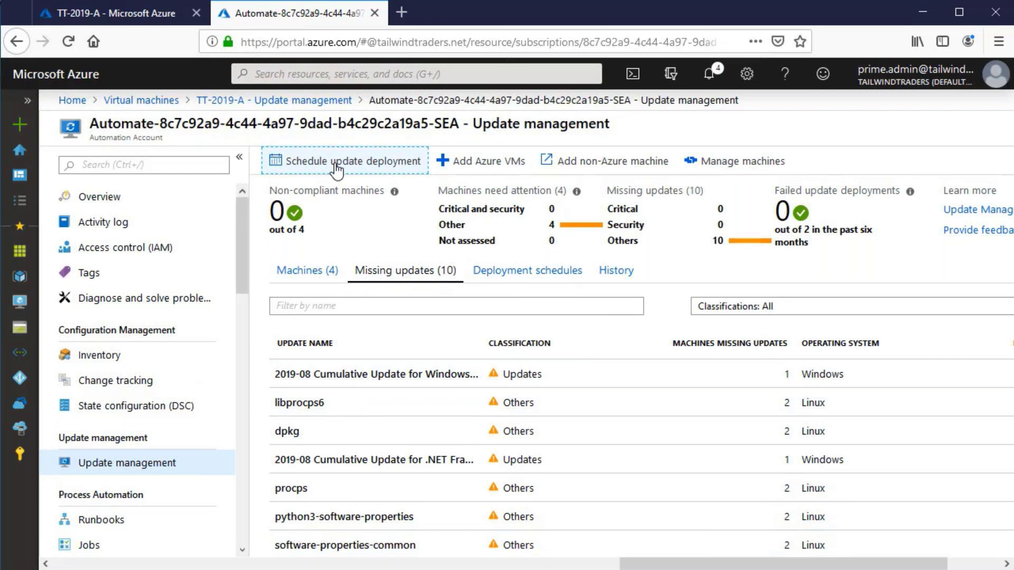
pyautogui.click(108, 181)
pyautogui.write('Update')
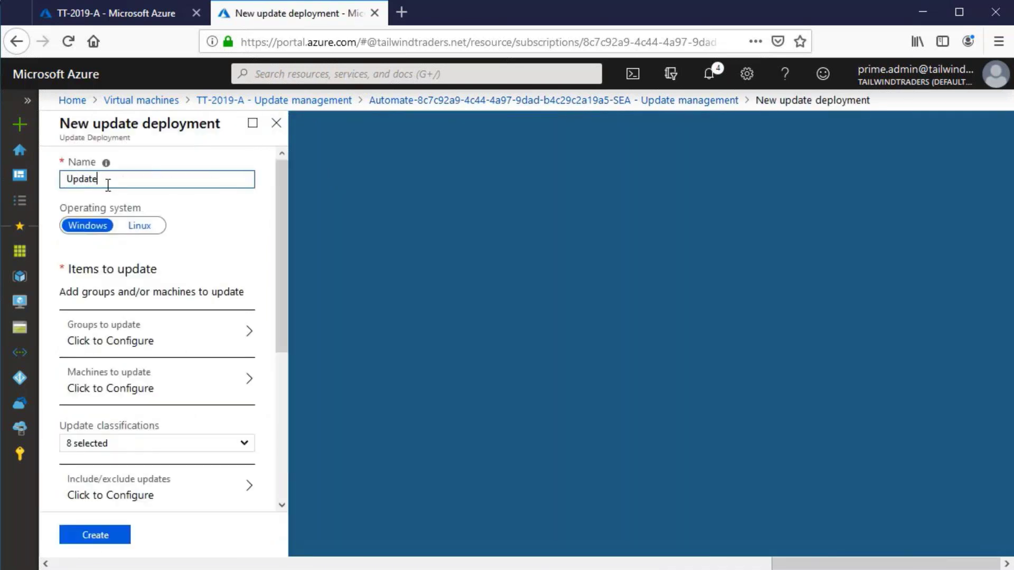
pyautogui.write('-Linux-Systems')
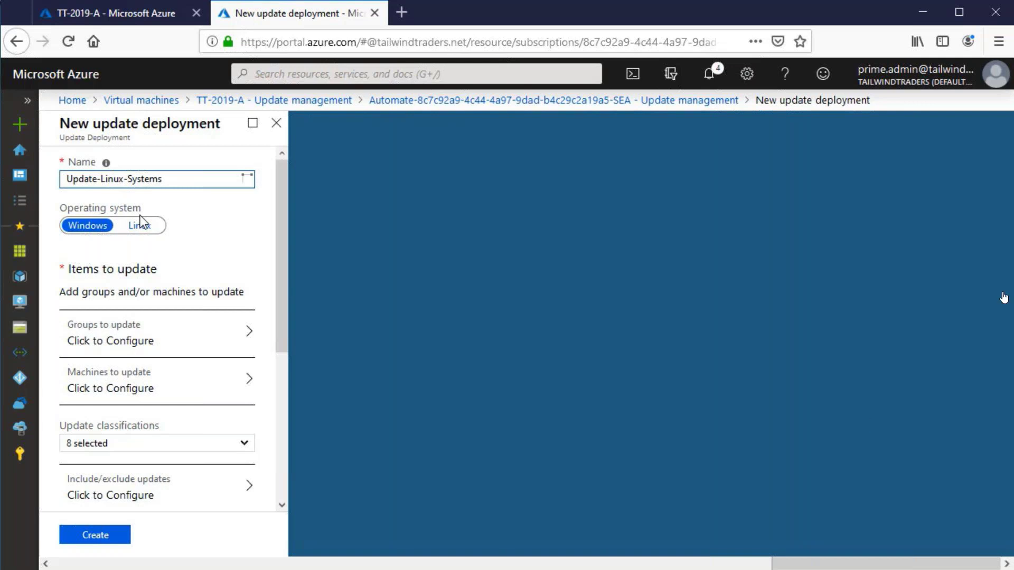
pyautogui.click(139, 225)
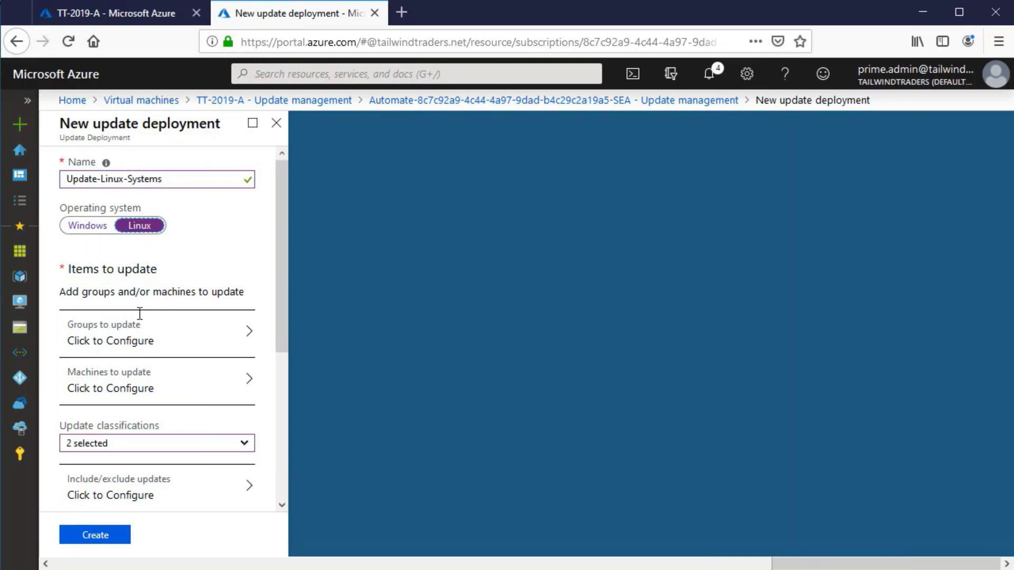
# Add the individual machines TT-UBU-A and TT-UBU-B as the machines to update in the deployment.
pyautogui.click(137, 349)
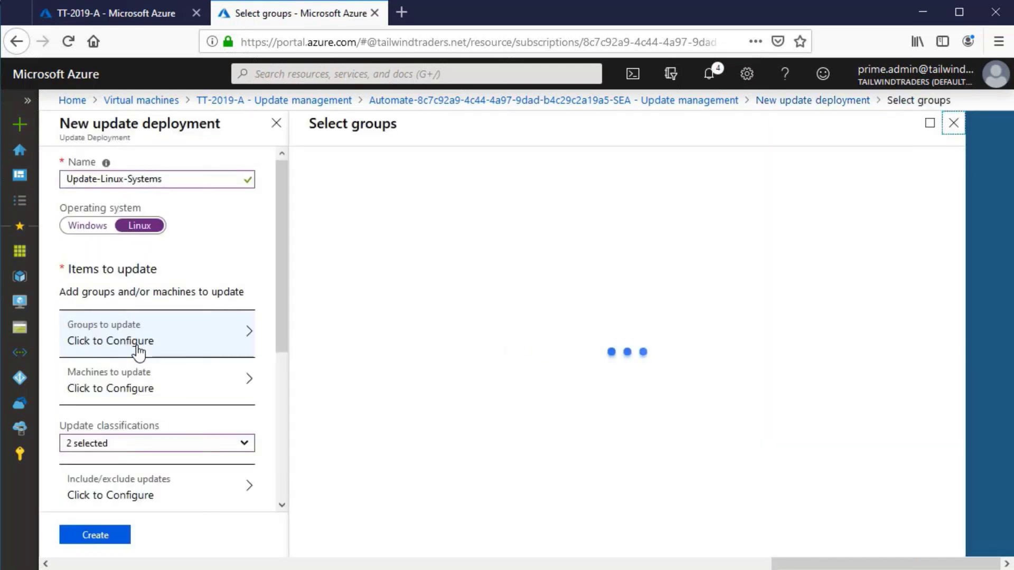
pyautogui.click(145, 389)
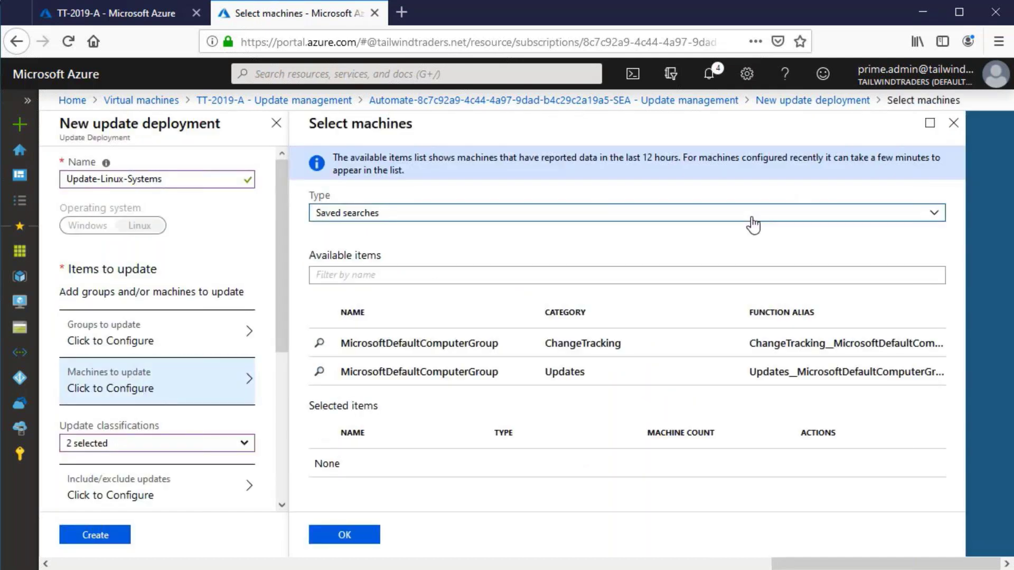
pyautogui.click(753, 224)
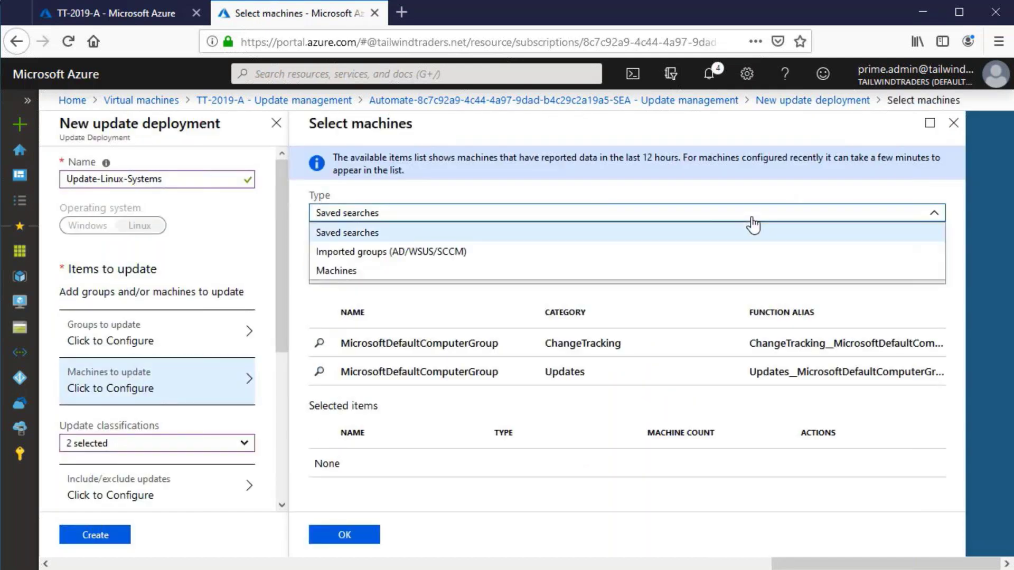
pyautogui.click(574, 272)
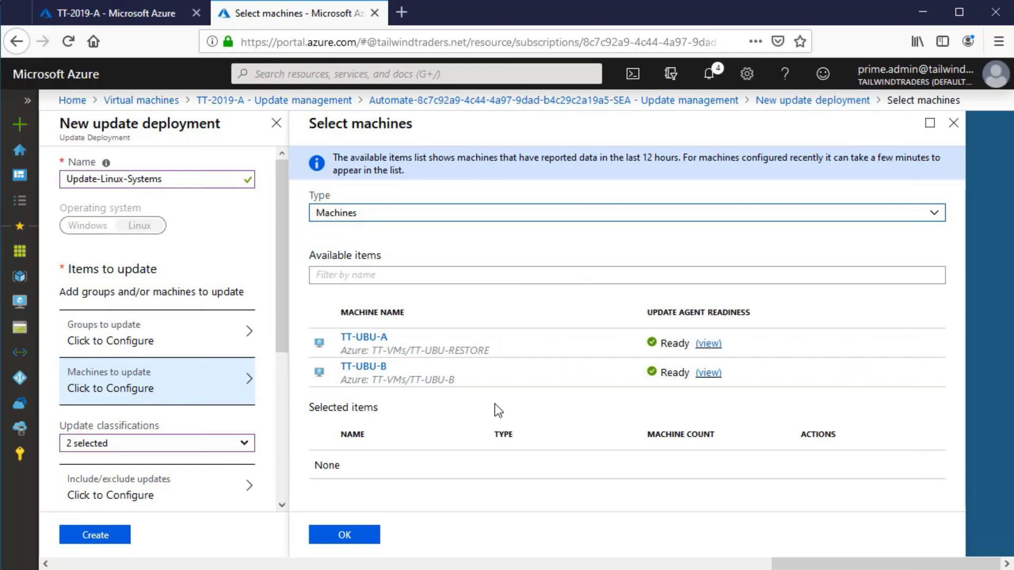
pyautogui.click(493, 350)
pyautogui.click(491, 382)
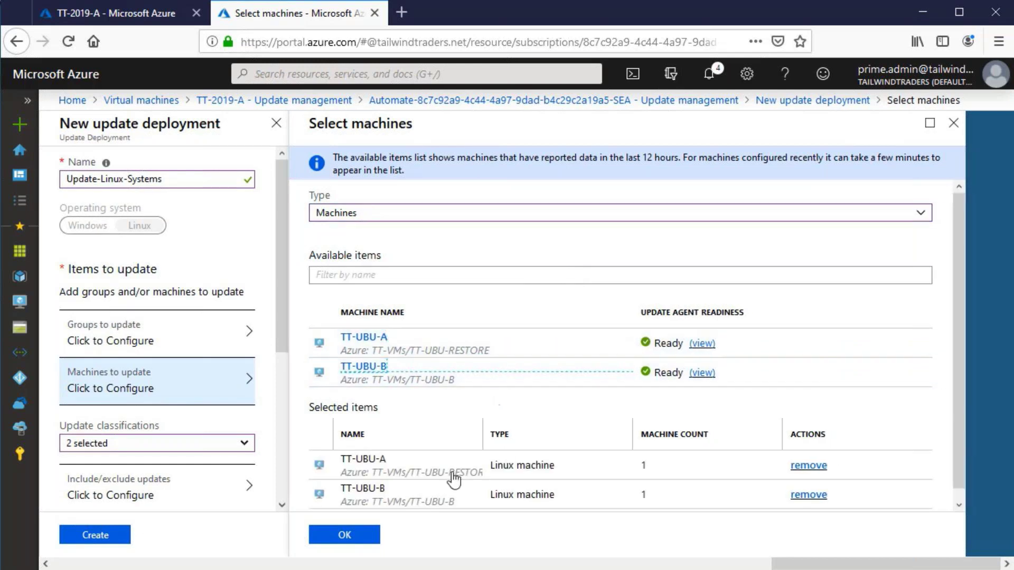
pyautogui.click(326, 537)
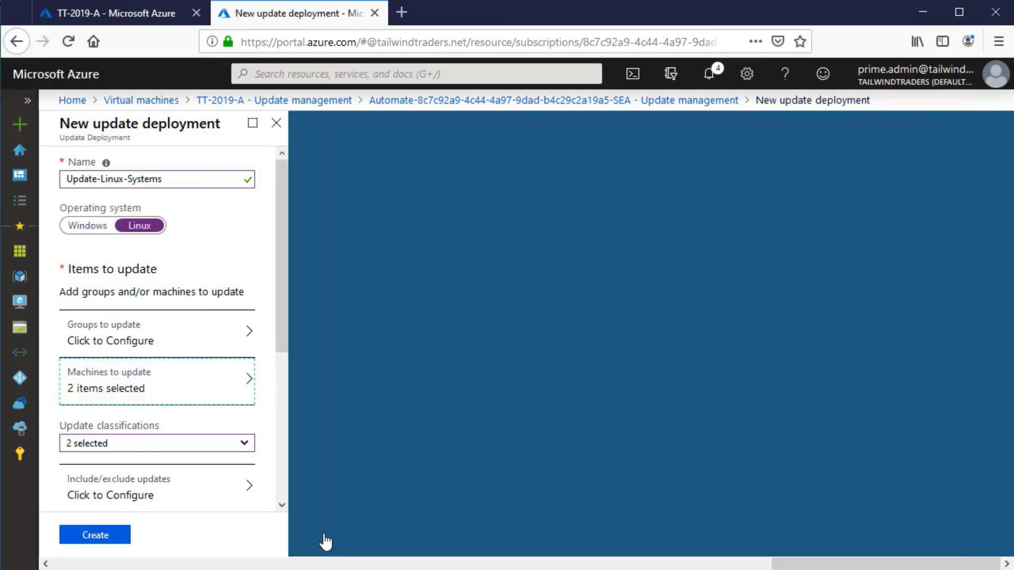
# Schedule the deployment to recur every 1 week on Tuesday, starting 08/27/2019 at 5:00 PM.
pyautogui.scroll(-2, 192, 398)
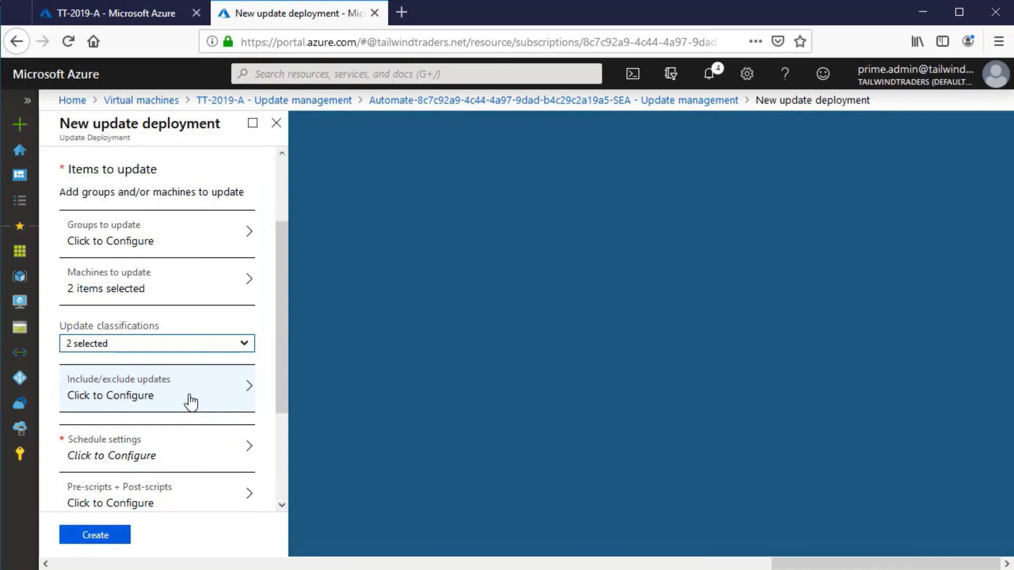
pyautogui.click(177, 446)
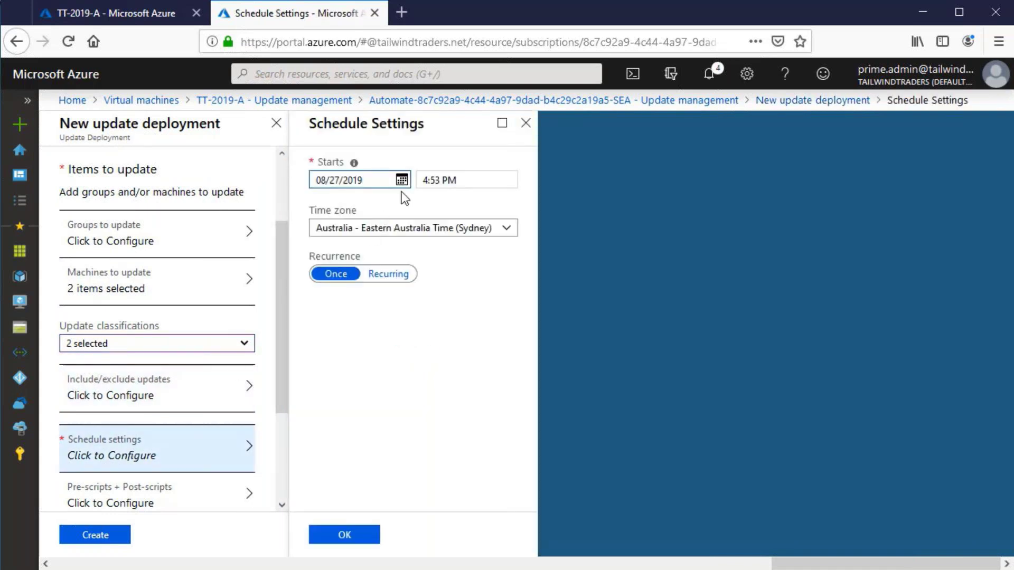
pyautogui.click(400, 278)
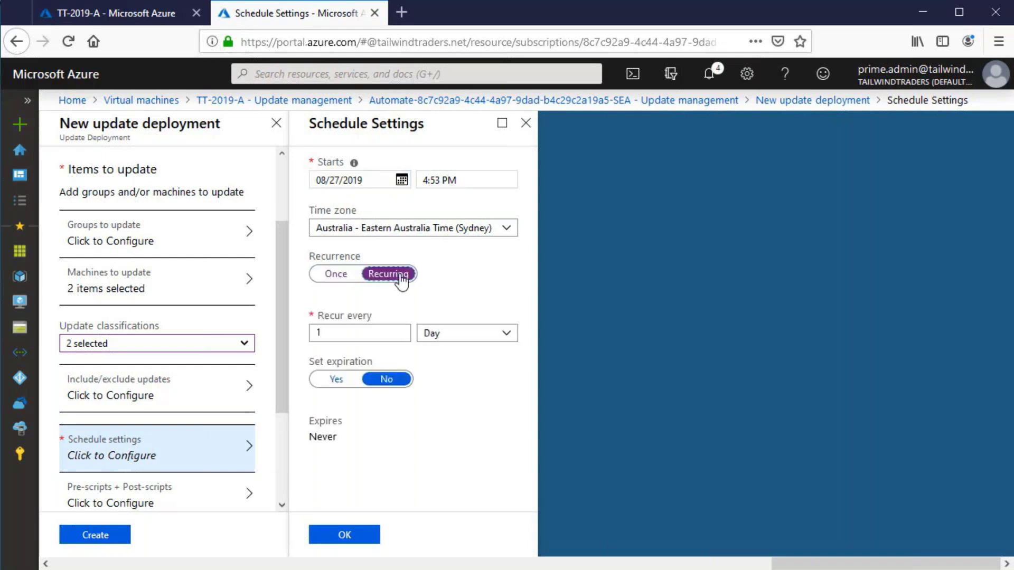
pyautogui.click(441, 337)
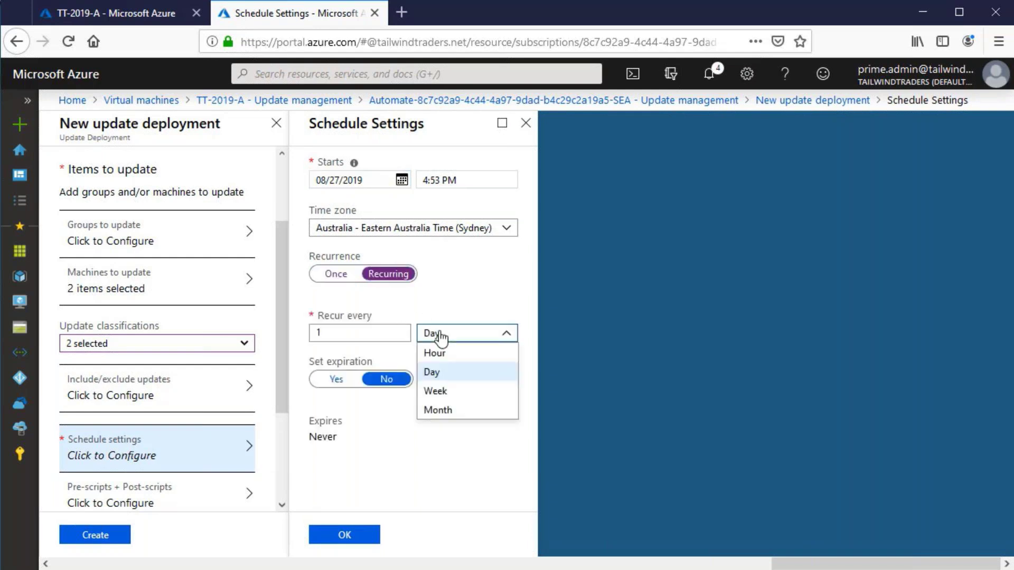
pyautogui.click(445, 393)
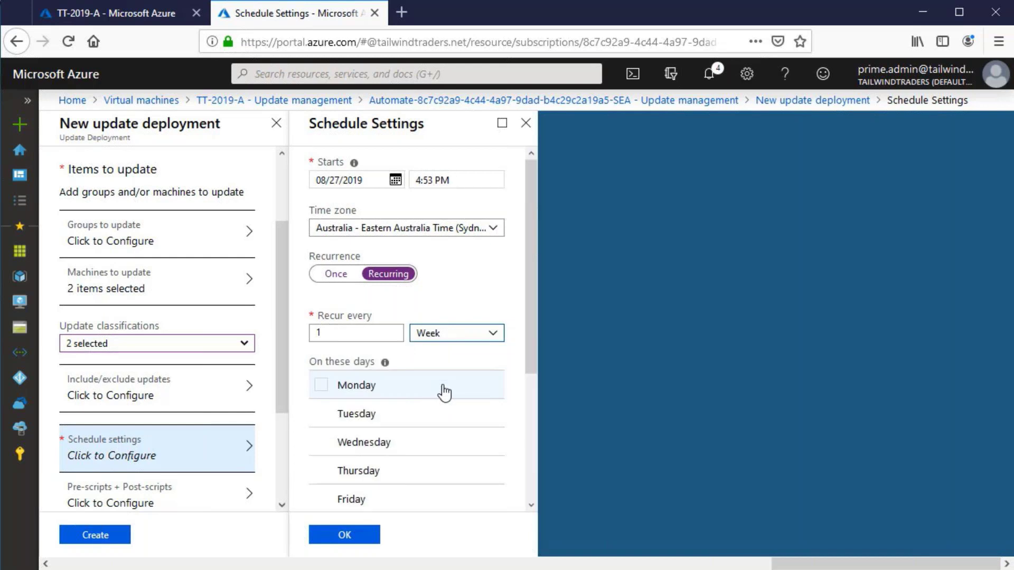
pyautogui.click(324, 420)
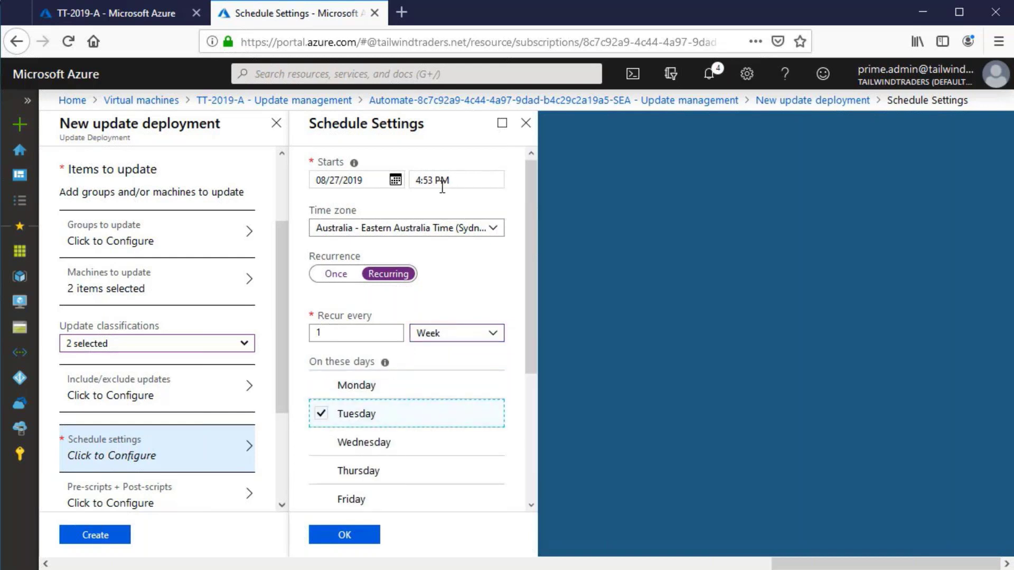
pyautogui.moveTo(433, 182); pyautogui.dragTo(404, 180)
pyautogui.write('5:00')
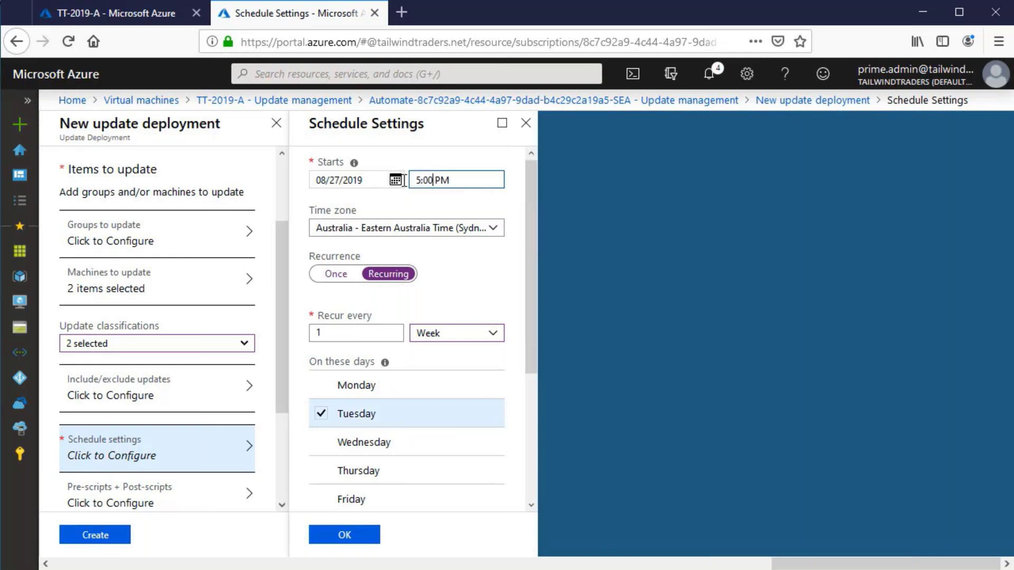
pyautogui.click(346, 536)
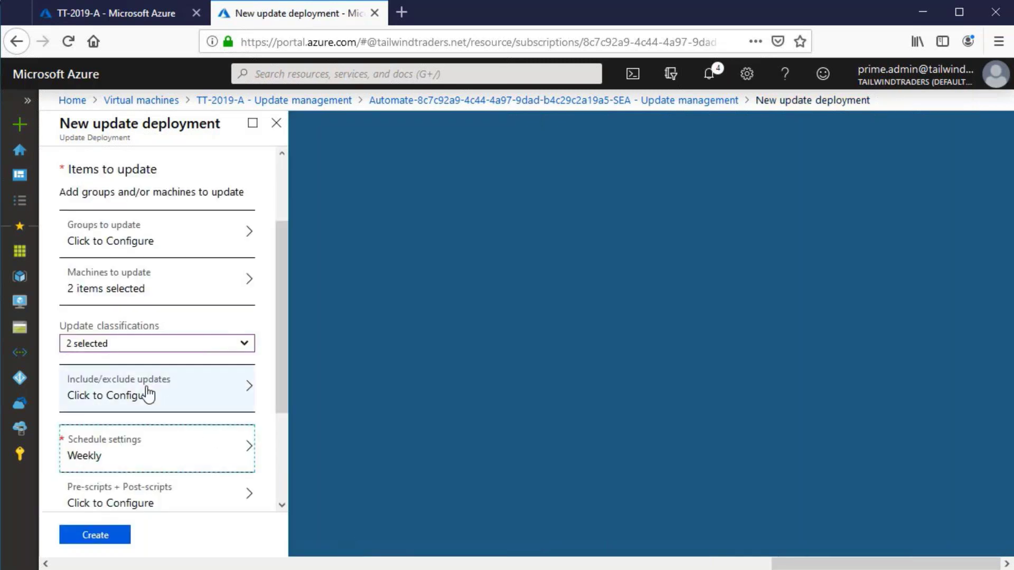
# Check the pre-script, post-script and reboot options, keep Reboot if required, and create the Linux update deployment.
pyautogui.scroll(-2, 148, 394)
pyautogui.click(147, 395)
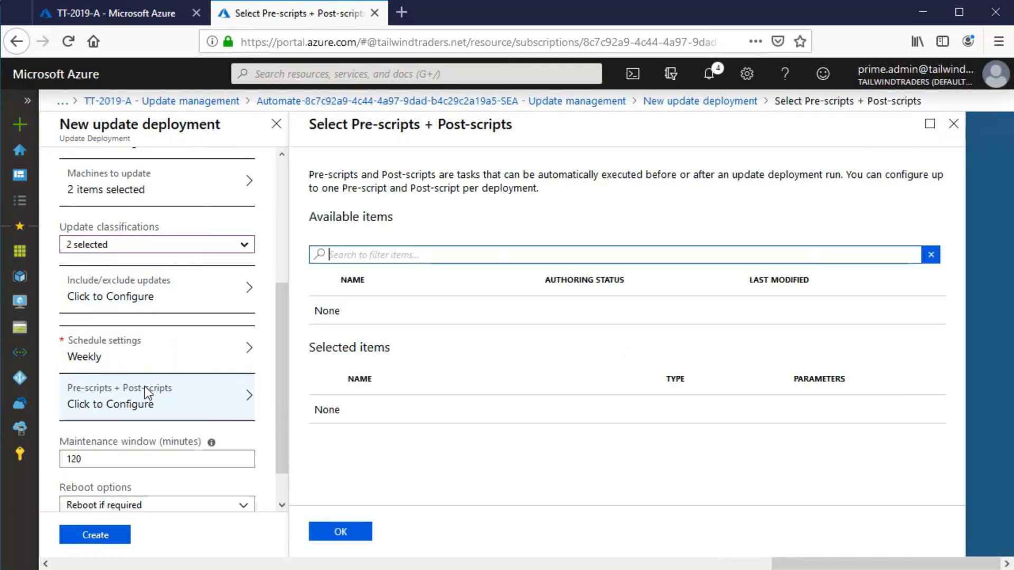
pyautogui.scroll(-1, 146, 391)
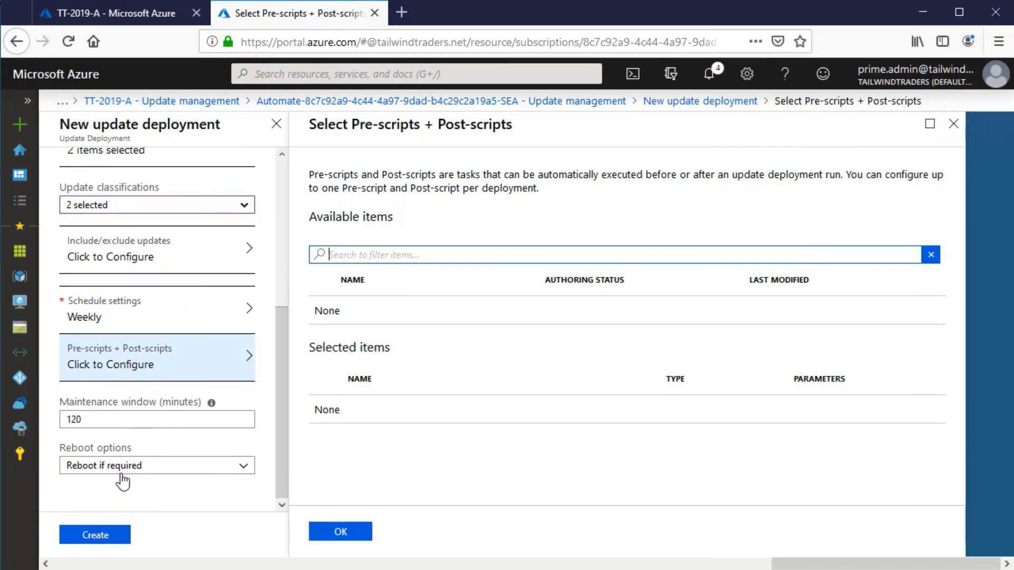
pyautogui.click(123, 474)
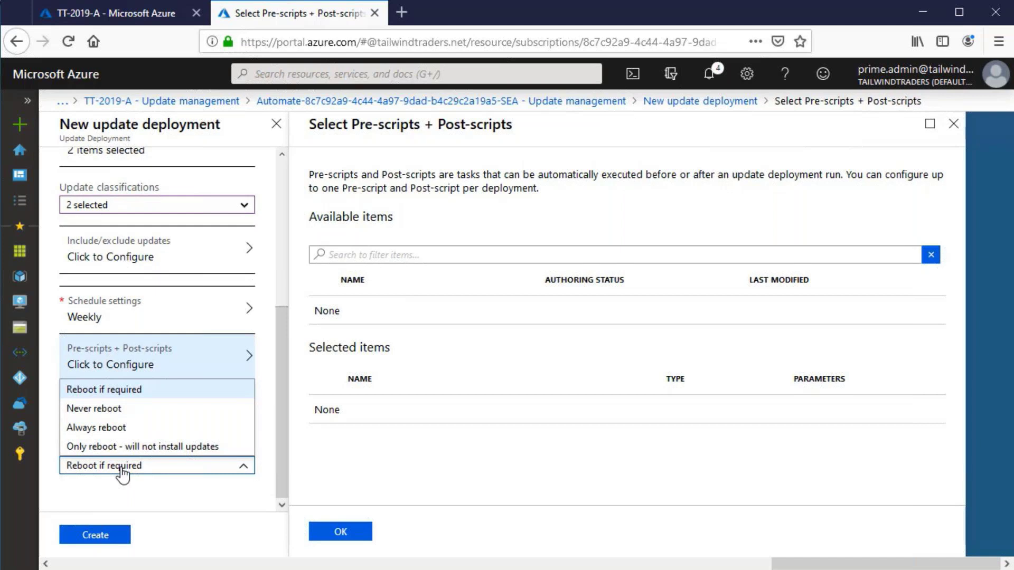
pyautogui.click(123, 471)
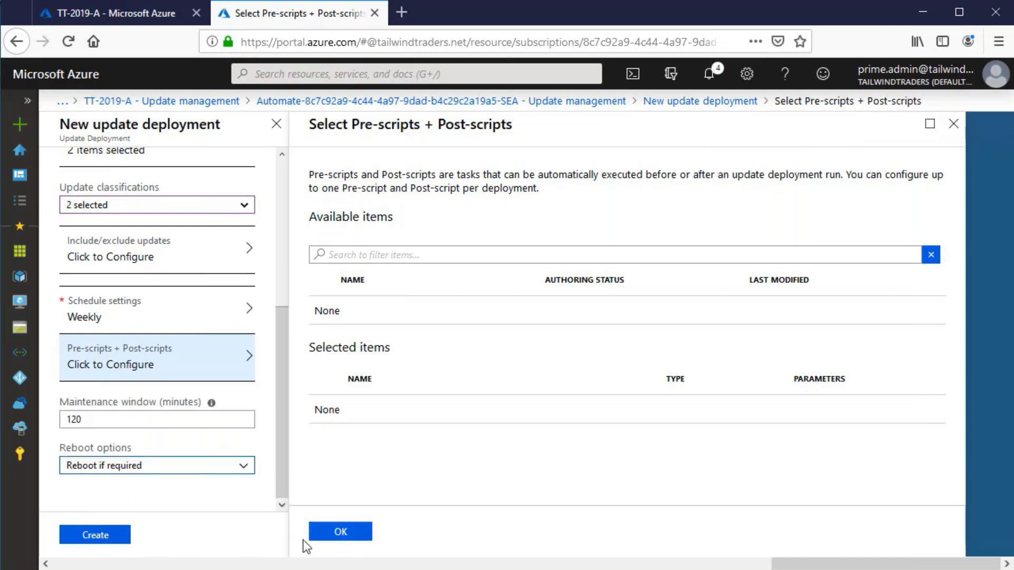
pyautogui.click(328, 531)
pyautogui.click(103, 541)
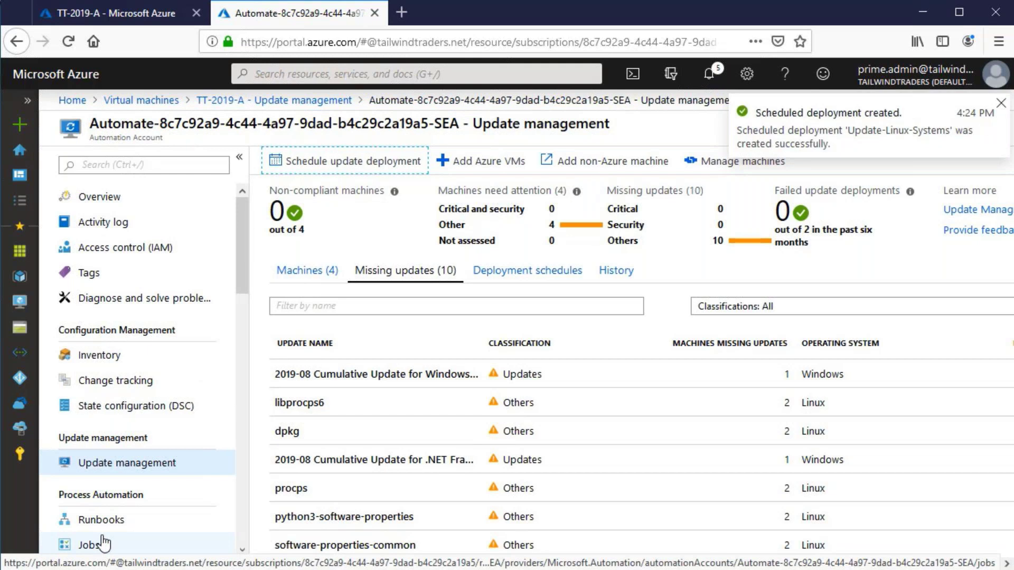
# Review the deployment schedules and remaining missing updates, widening the Update name column, and return to the machines list.
pyautogui.click(528, 272)
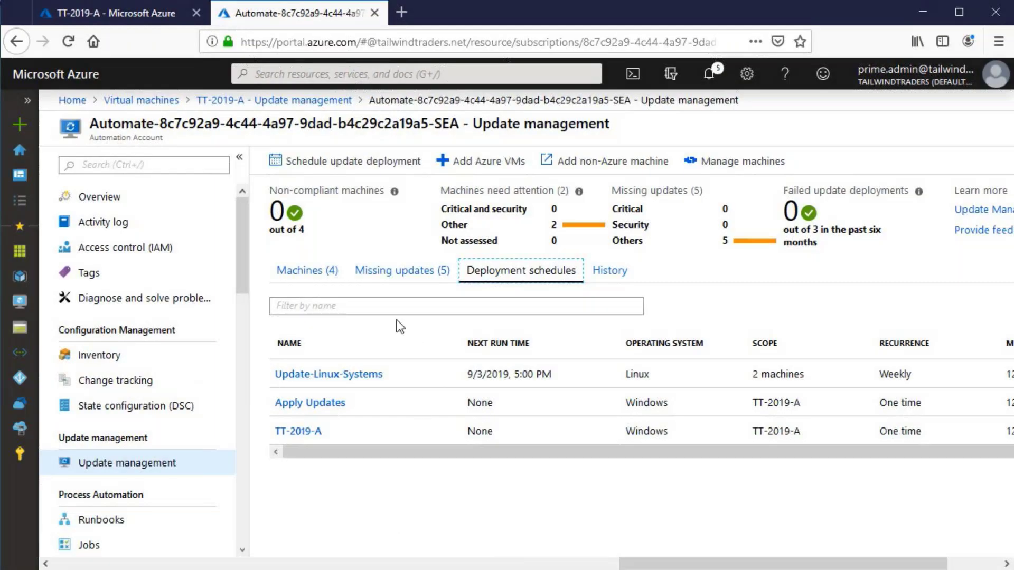
pyautogui.click(393, 275)
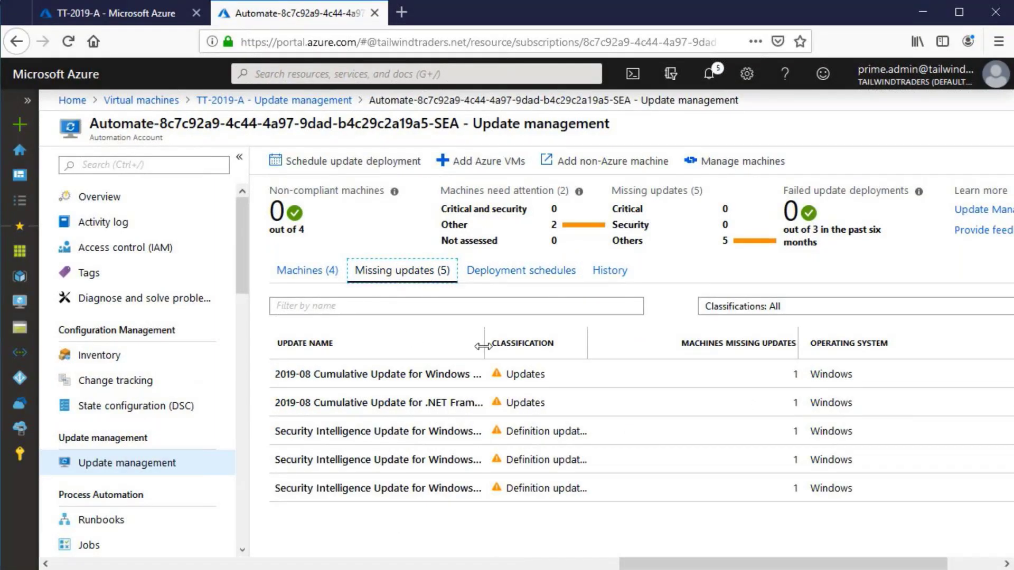
pyautogui.moveTo(483, 346); pyautogui.dragTo(504, 349)
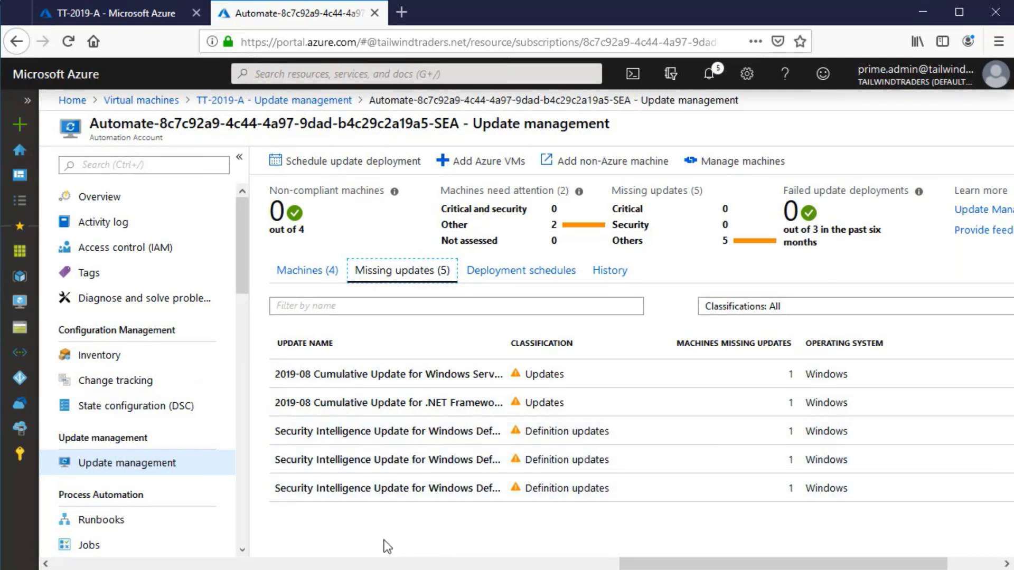
pyautogui.click(310, 274)
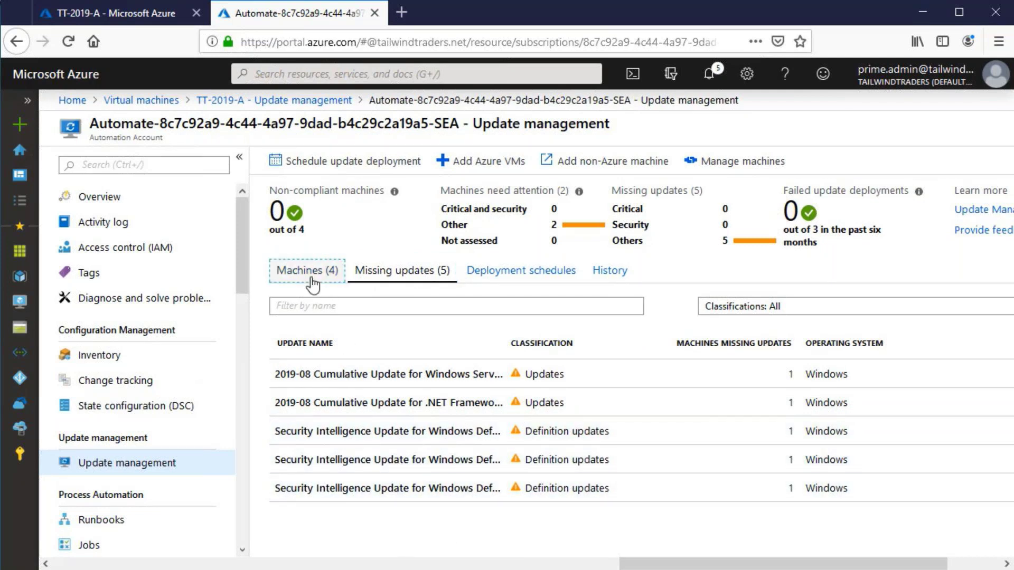